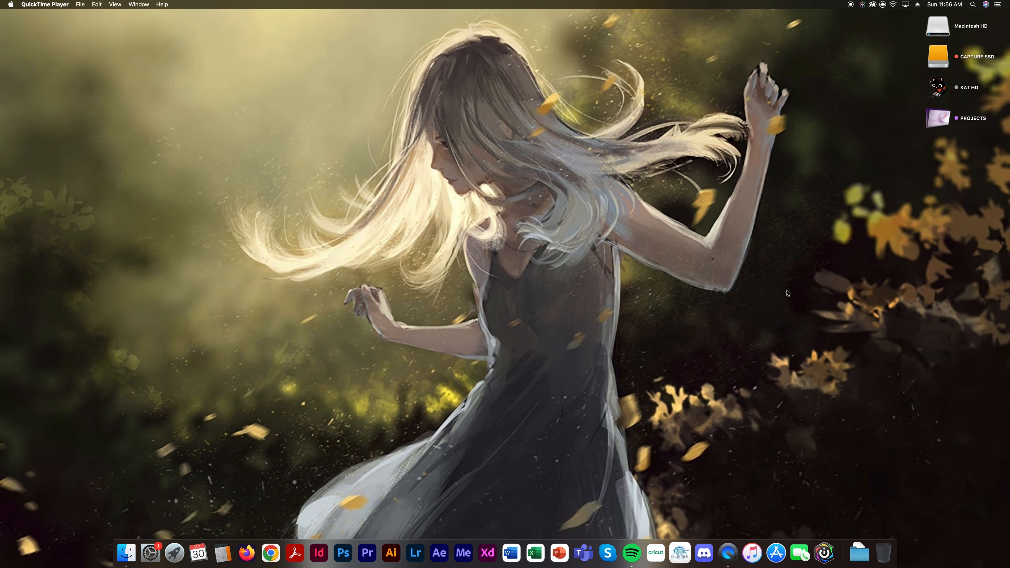
# - Switch to InDesign and start a new print document from the Letter preset
pyautogui.click(319, 554)
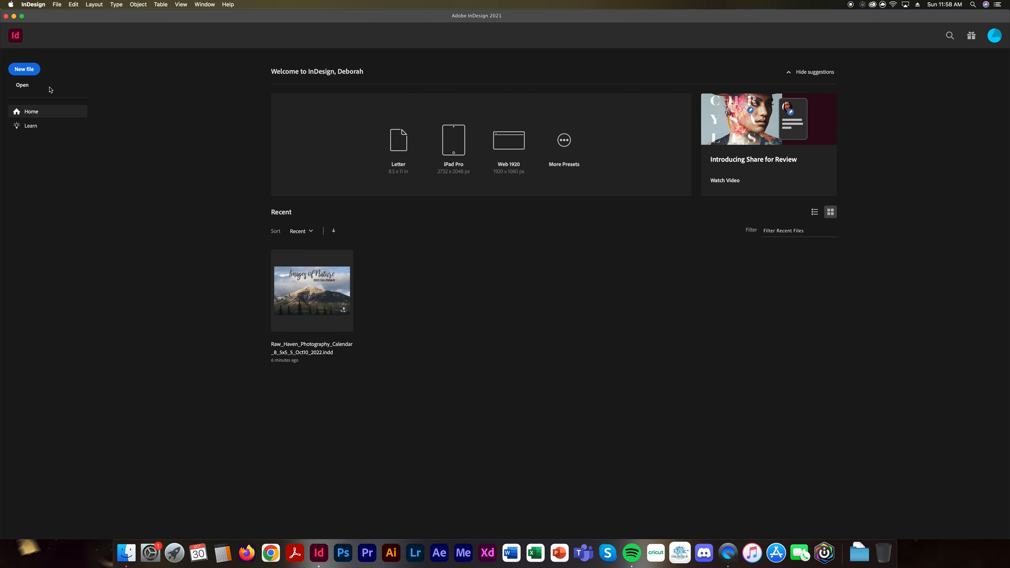
pyautogui.click(25, 69)
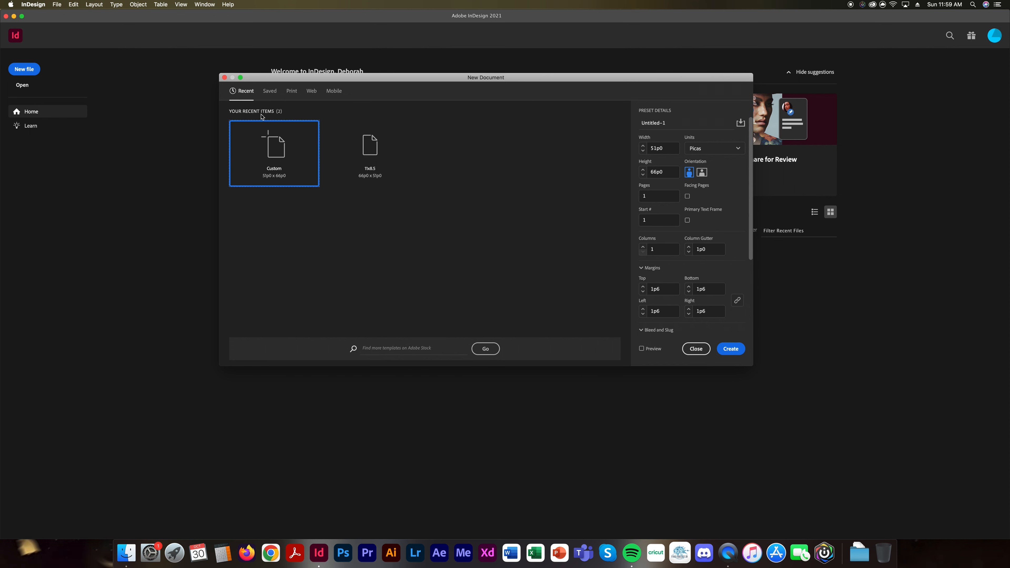
pyautogui.click(293, 94)
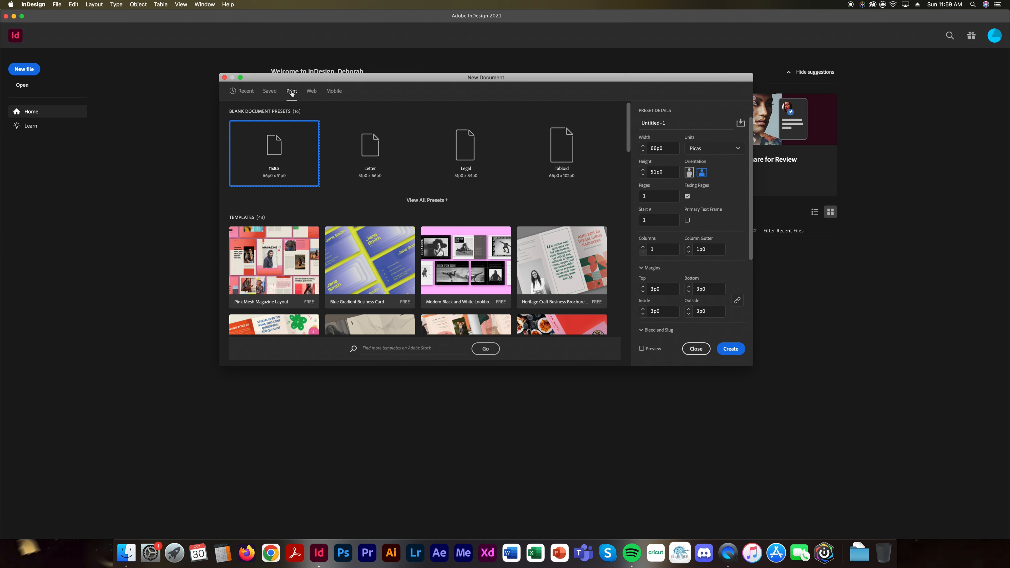
pyautogui.click(313, 91)
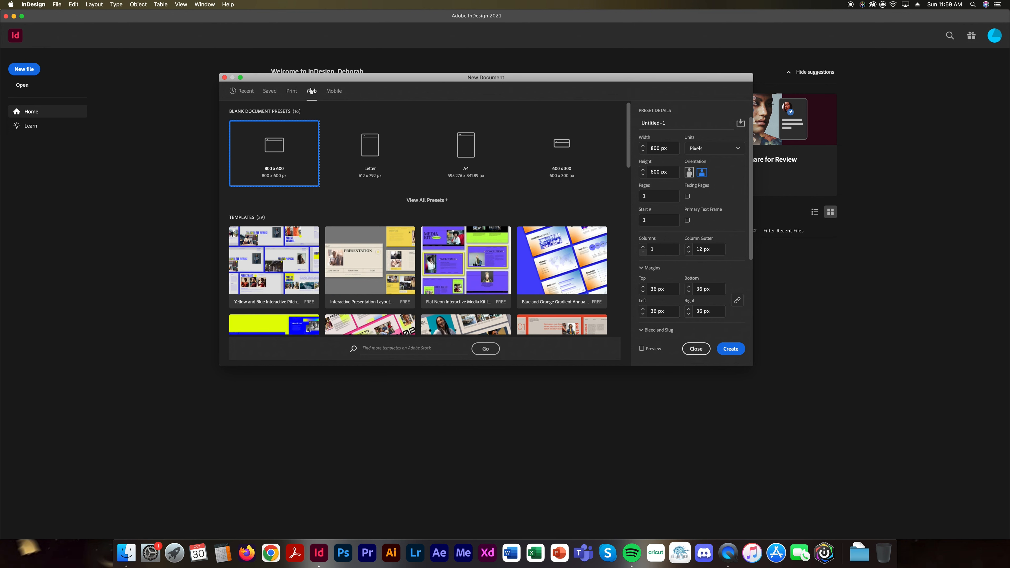
pyautogui.click(293, 91)
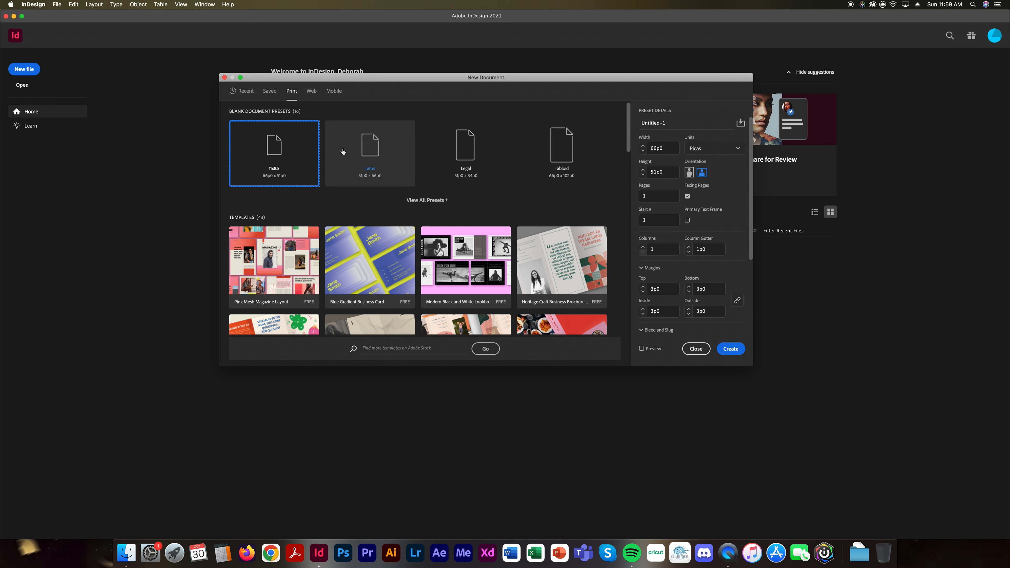
pyautogui.click(367, 154)
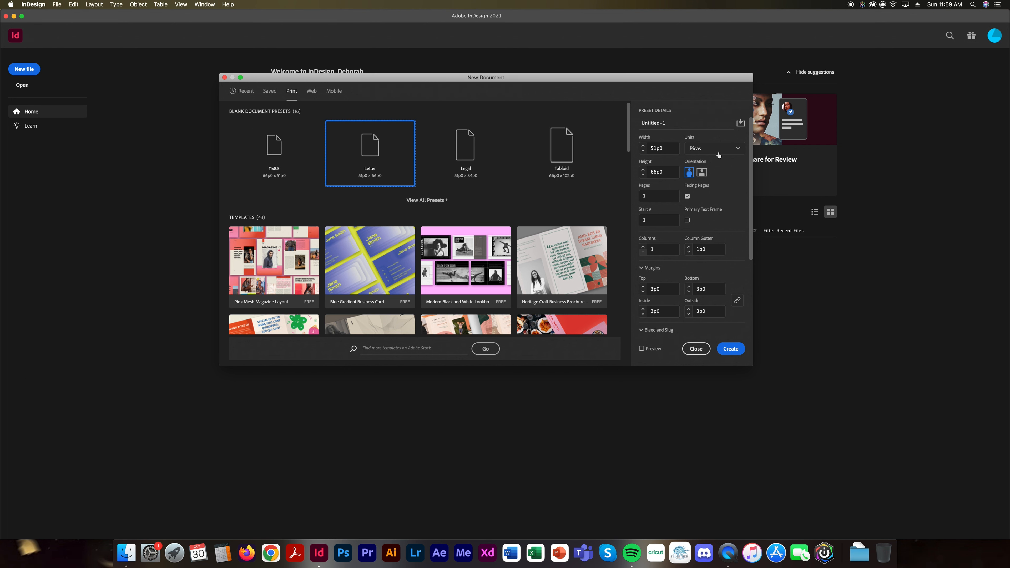
# - Set the new document's units to inches and name it Tables
pyautogui.click(700, 154)
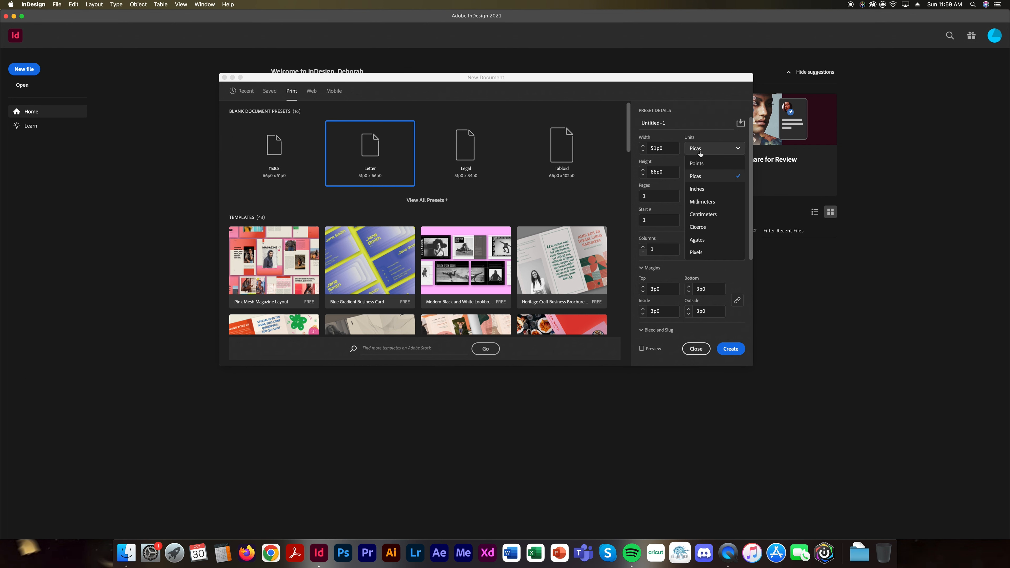
pyautogui.click(702, 193)
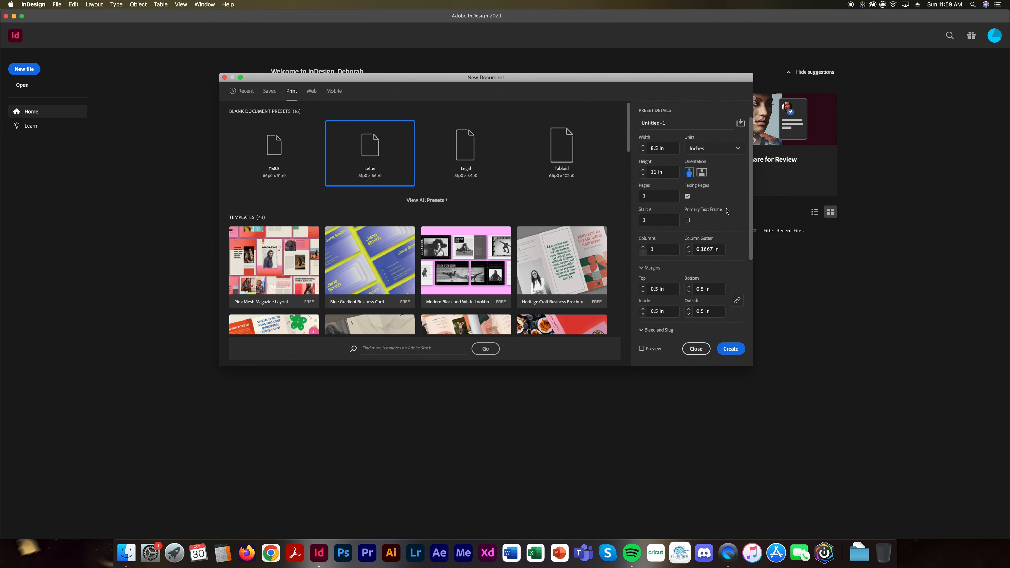
pyautogui.click(715, 146)
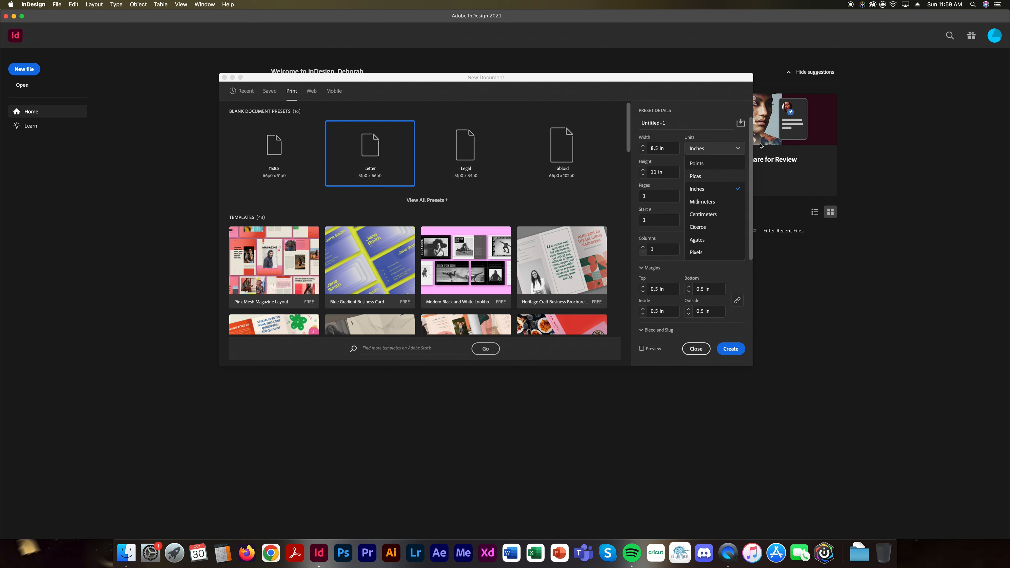
pyautogui.click(666, 121)
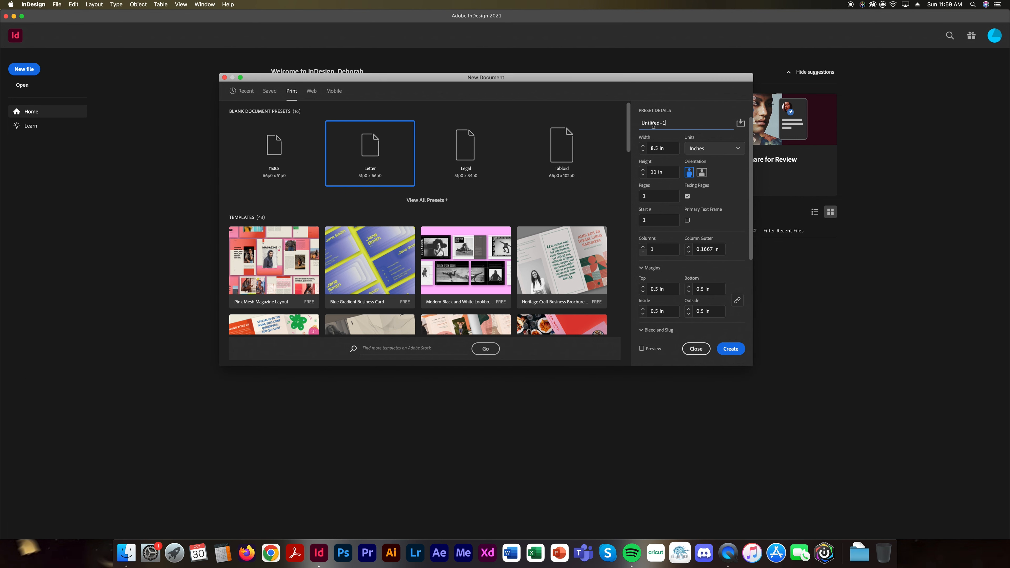
pyautogui.moveTo(670, 123); pyautogui.dragTo(611, 118)
pyautogui.write('Tables')
# - Turn off facing pages in the new document's settings
pyautogui.click(664, 199)
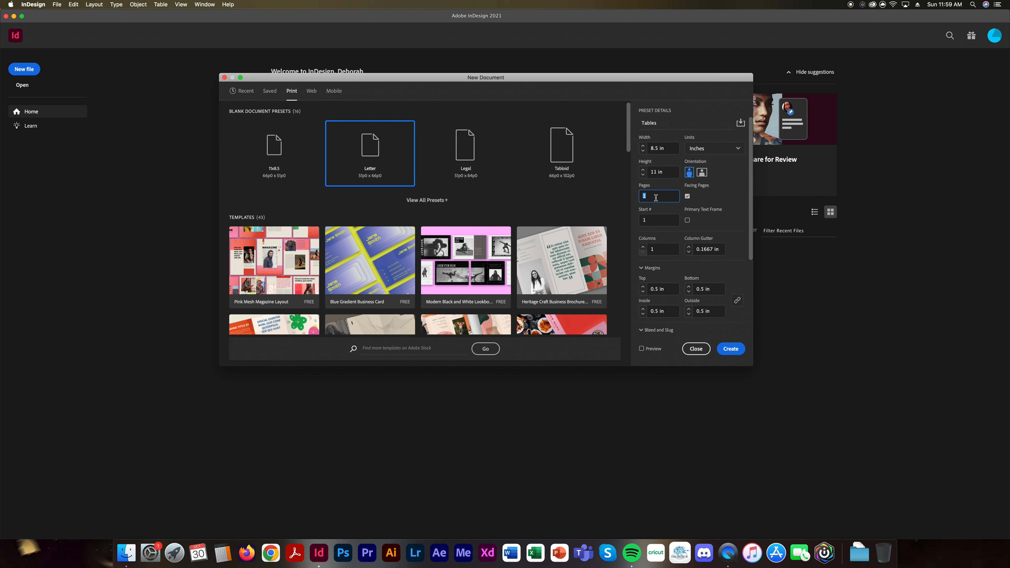
pyautogui.click(657, 198)
pyautogui.click(649, 196)
pyautogui.click(688, 197)
pyautogui.click(658, 219)
pyautogui.click(669, 249)
pyautogui.click(711, 250)
pyautogui.click(667, 250)
# - Set all four page margins to 0.25 in, keeping their values linked
pyautogui.scroll(-3, 680, 280)
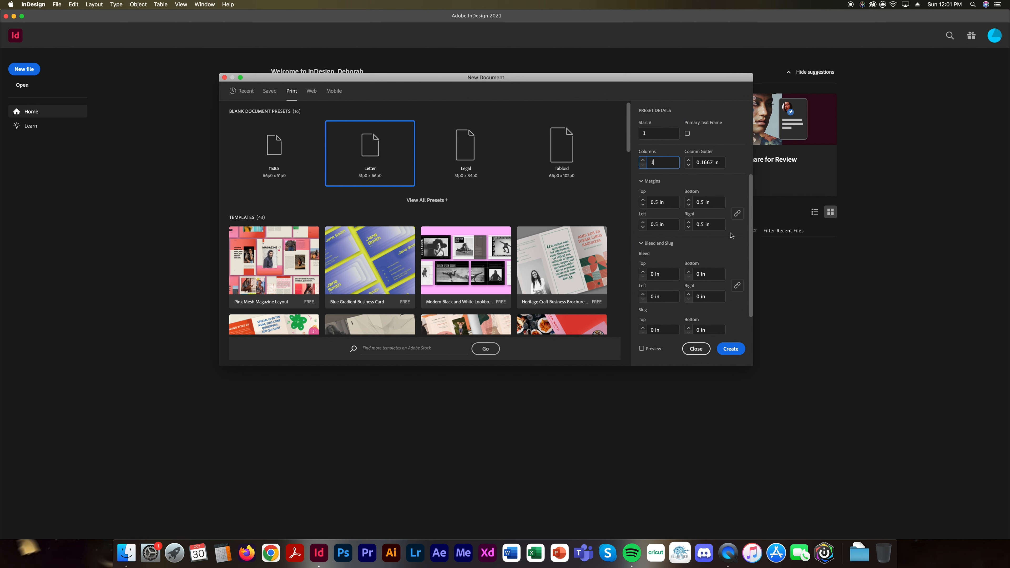
pyautogui.click(711, 224)
pyautogui.tripleClick(711, 224)
pyautogui.write('0.25')
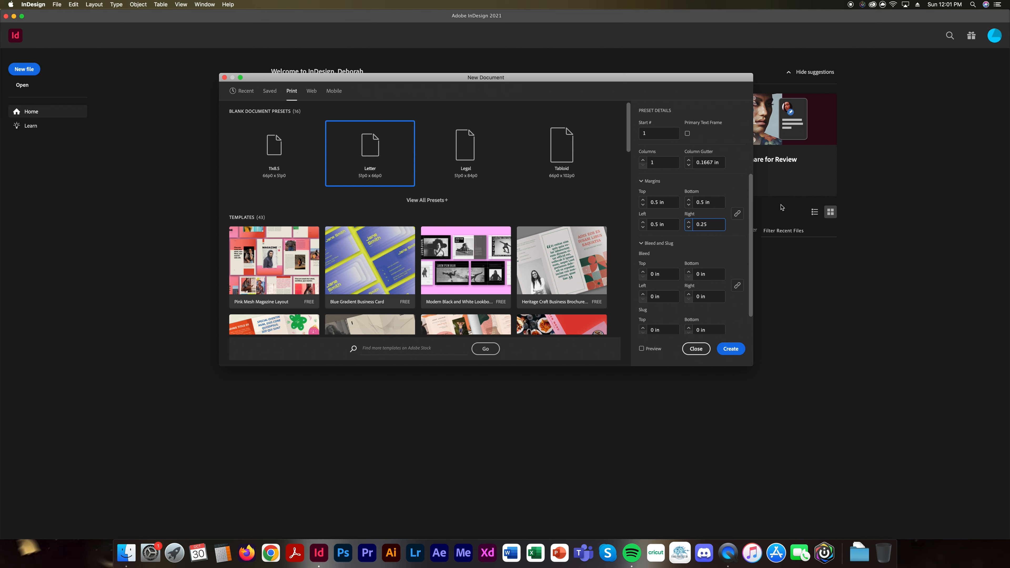
pyautogui.click(737, 214)
pyautogui.doubleClick(714, 202)
# - Try a separate 0.5 in top margin with the margins unlinked, restoring 0.25 in and the link
pyautogui.click(739, 215)
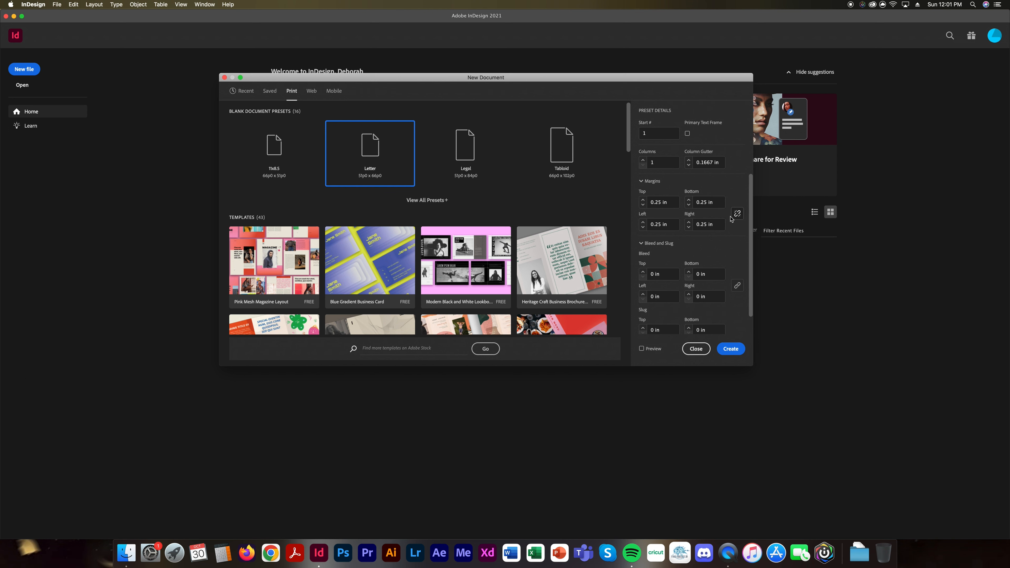
pyautogui.doubleClick(664, 202)
pyautogui.write('0.5')
pyautogui.click(703, 203)
pyautogui.doubleClick(672, 200)
pyautogui.write('0.25')
pyautogui.click(737, 213)
# - Set the bleed to 0.125 in on all sides and create the document
pyautogui.scroll(-2, 727, 278)
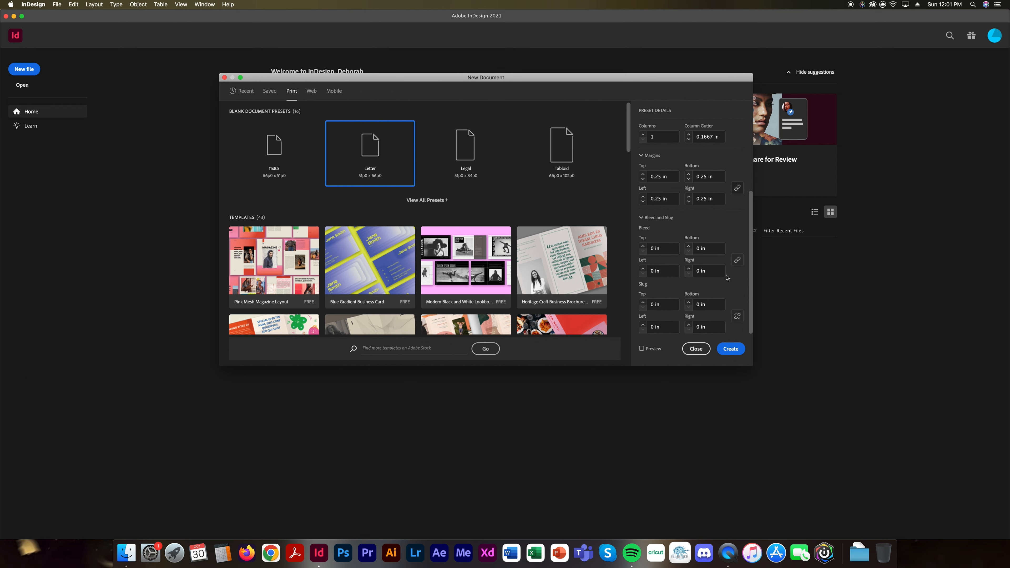
pyautogui.click(668, 249)
pyautogui.moveTo(667, 249); pyautogui.dragTo(636, 248)
pyautogui.write('0.125')
pyautogui.click(718, 248)
pyautogui.click(707, 271)
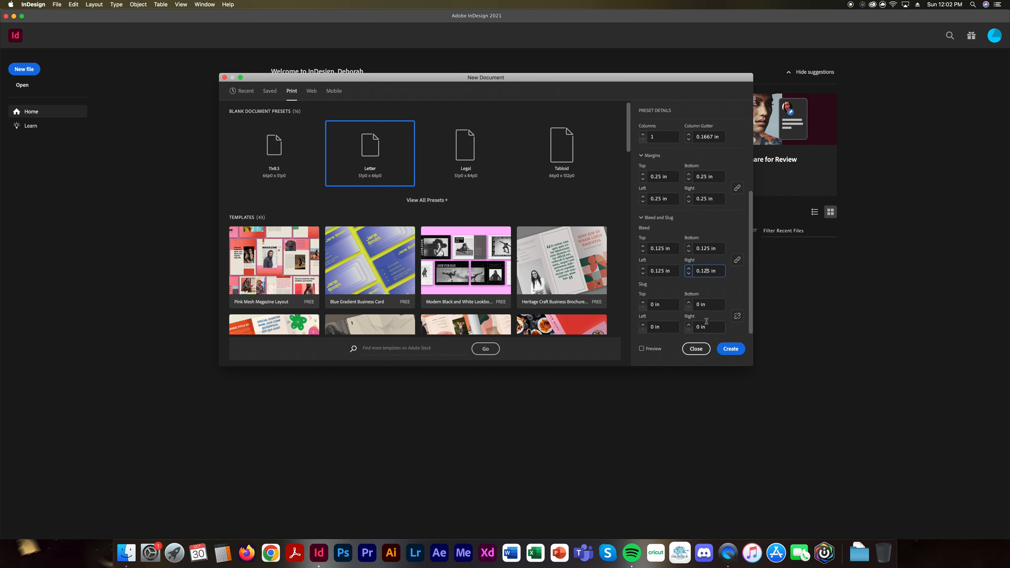
pyautogui.click(741, 354)
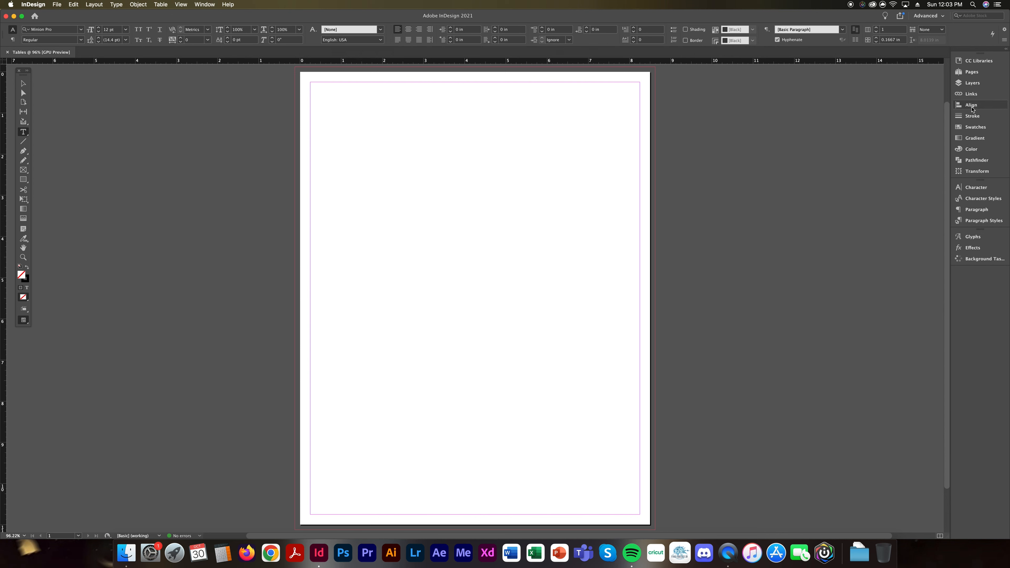
# - Show the Properties panel and dock it as an icon below Background Tasks
pyautogui.click(181, 5)
pyautogui.moveTo(205, 4)
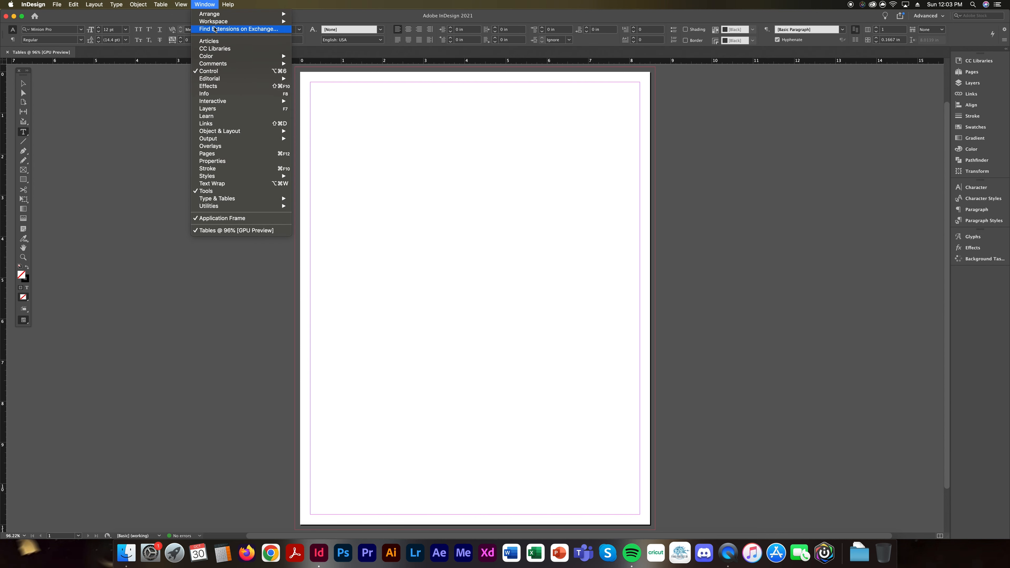
pyautogui.moveTo(214, 23)
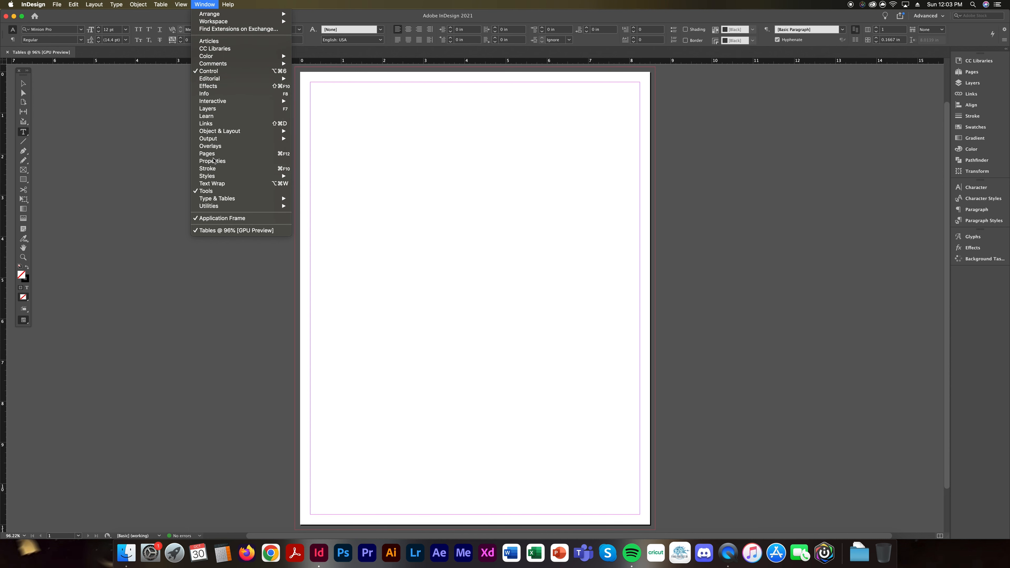
pyautogui.click(679, 198)
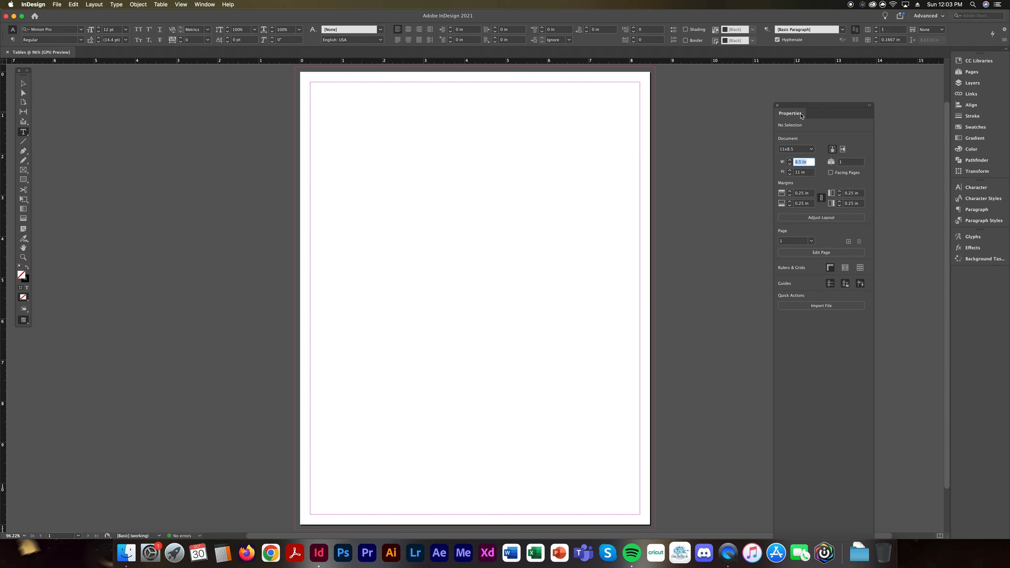
pyautogui.moveTo(793, 107); pyautogui.dragTo(969, 280)
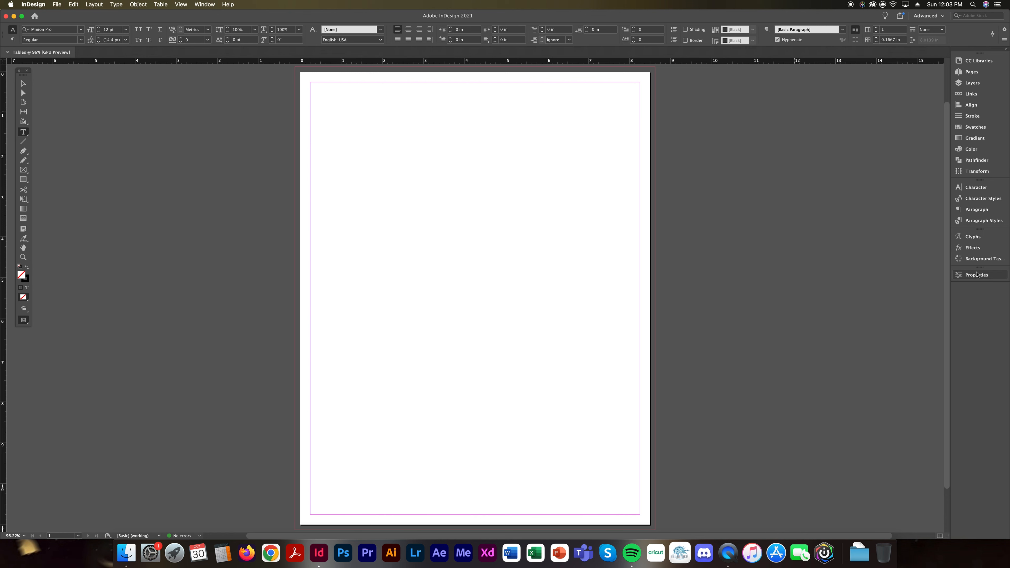
# - Save the current panel layout as a new workspace named Design
pyautogui.click(204, 4)
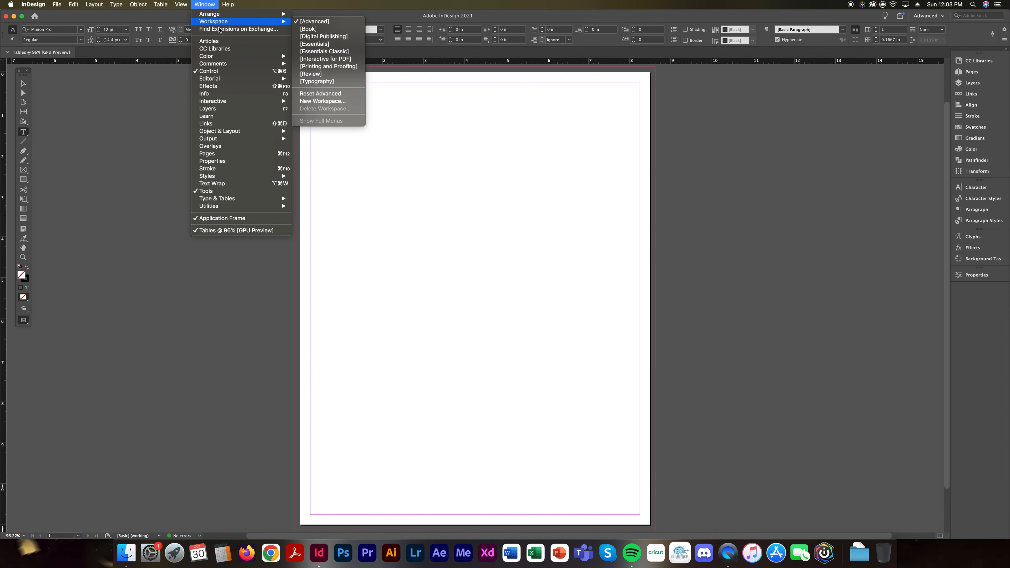
pyautogui.moveTo(239, 199)
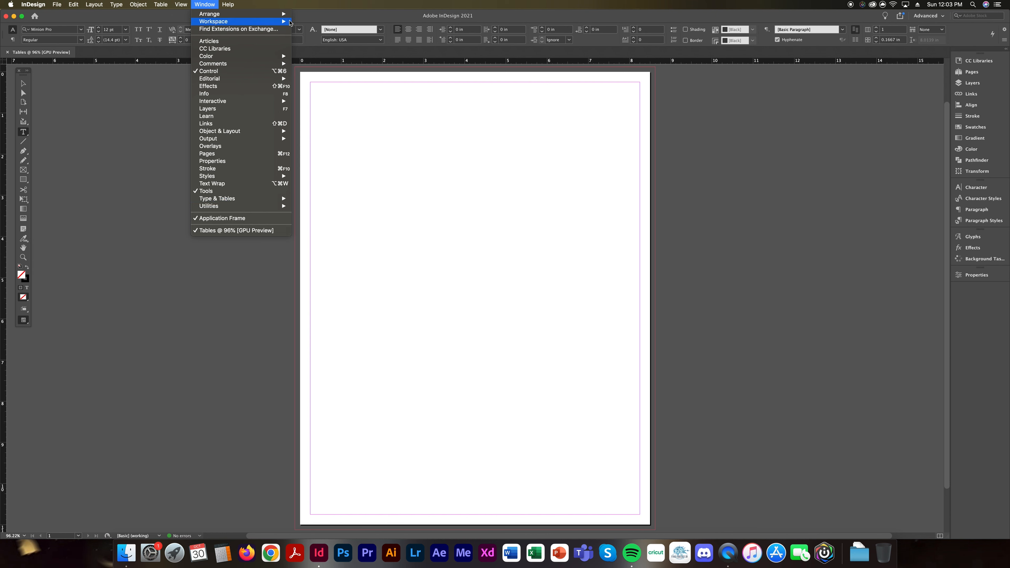
pyautogui.moveTo(256, 23)
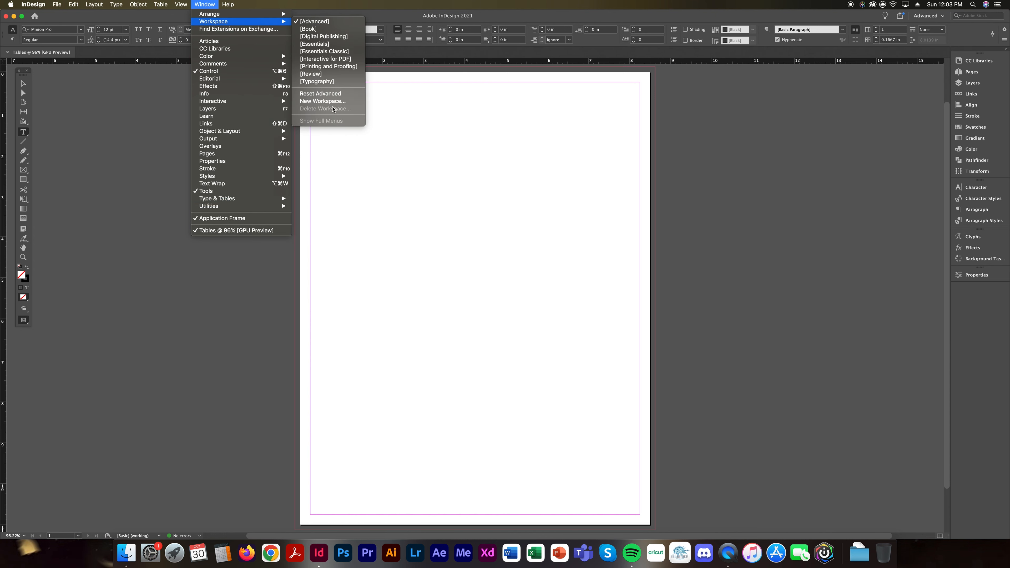
pyautogui.click(330, 102)
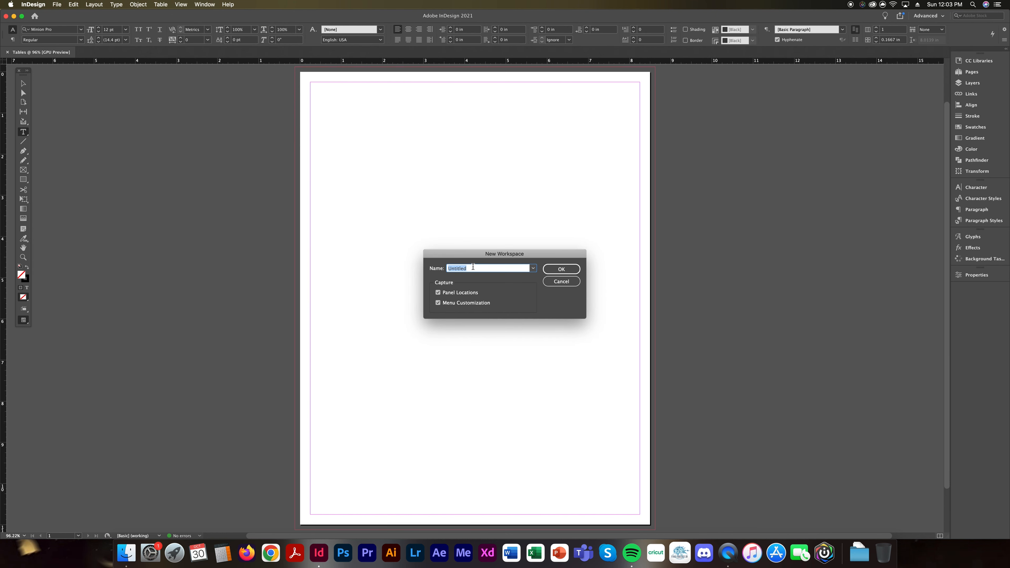
pyautogui.write('Design')
pyautogui.click(563, 270)
# - Switch to the Advanced workspace and remove the Properties panel from the dock
pyautogui.click(204, 4)
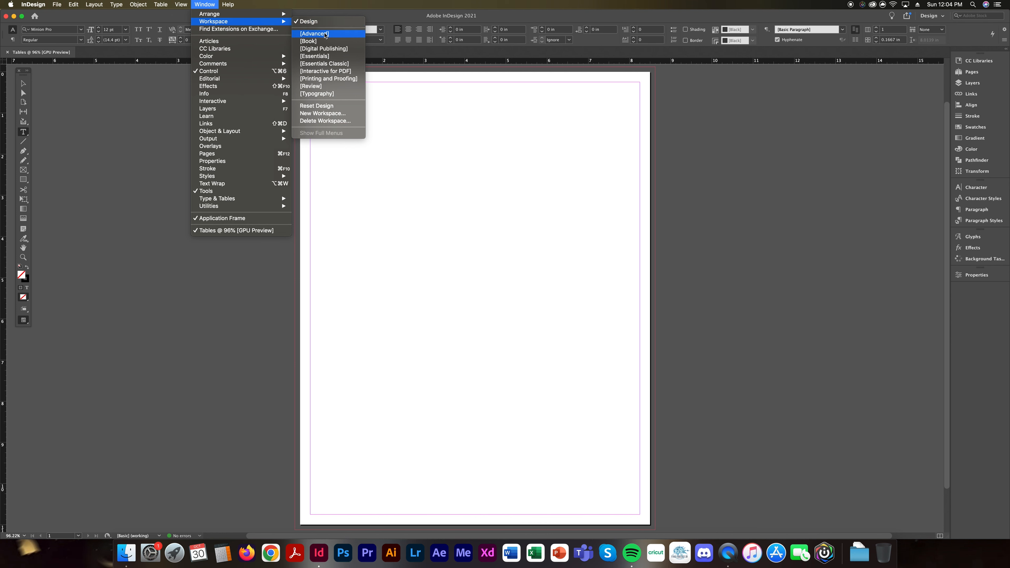
pyautogui.click(326, 34)
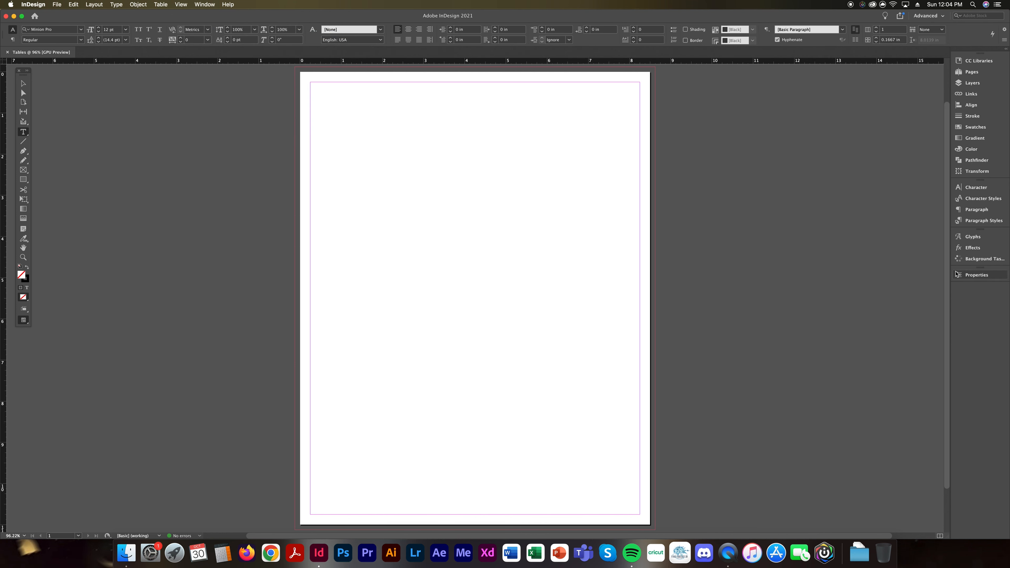
pyautogui.click(957, 274)
pyautogui.moveTo(867, 56); pyautogui.dragTo(755, 56)
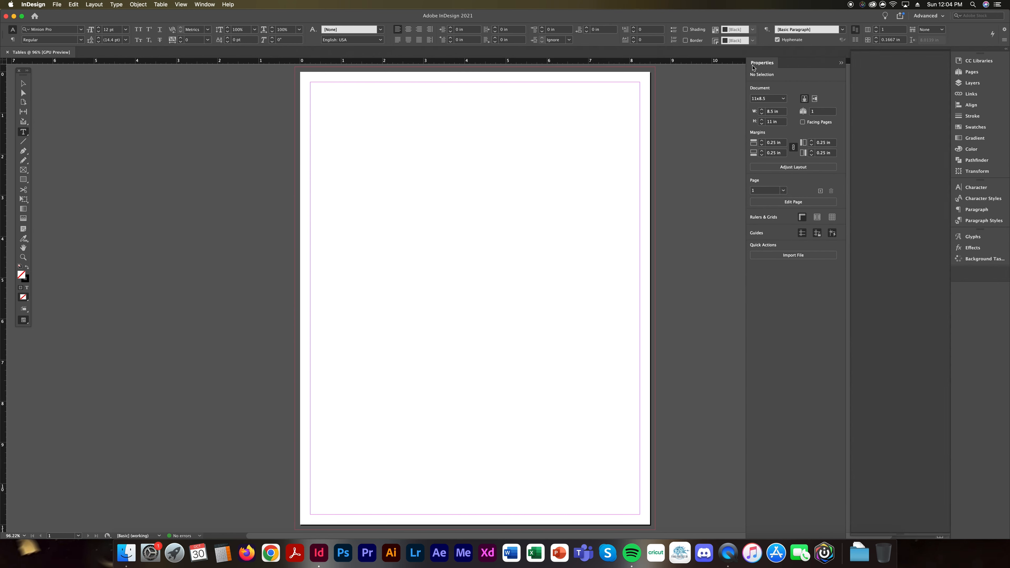
pyautogui.click(749, 55)
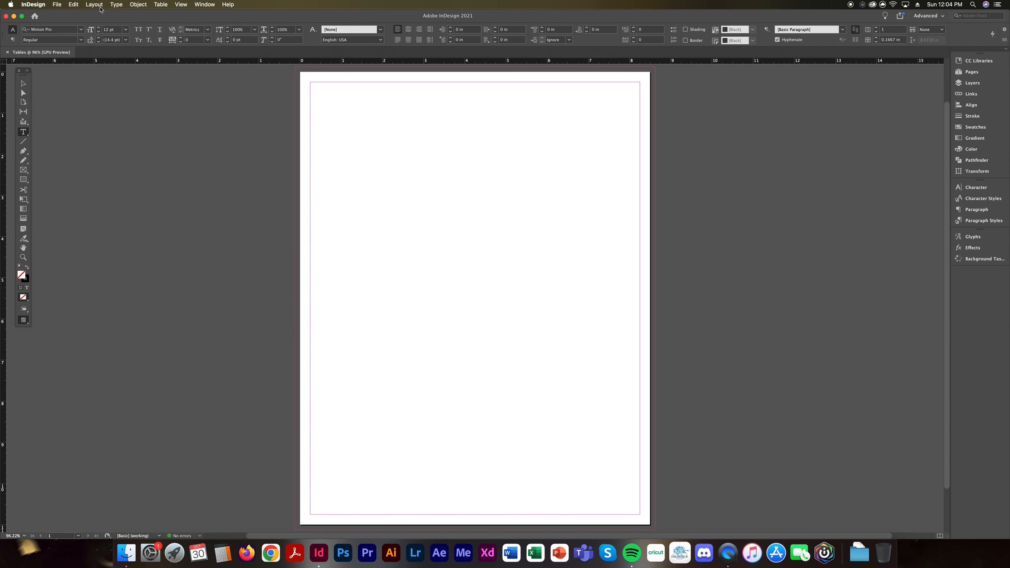
# - Delete the custom Design workspace
pyautogui.click(204, 4)
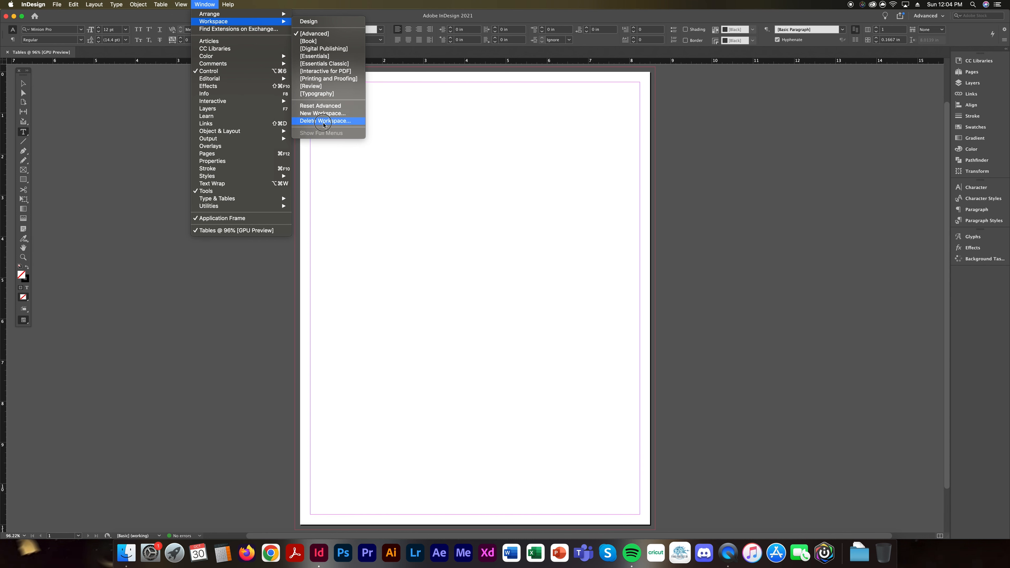
pyautogui.click(324, 120)
pyautogui.click(545, 282)
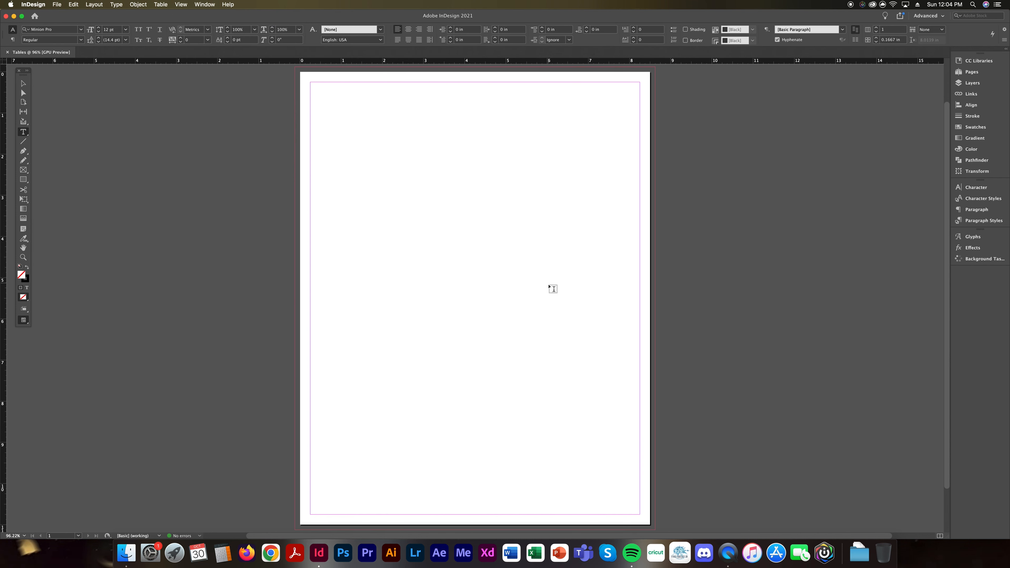
pyautogui.click(197, 5)
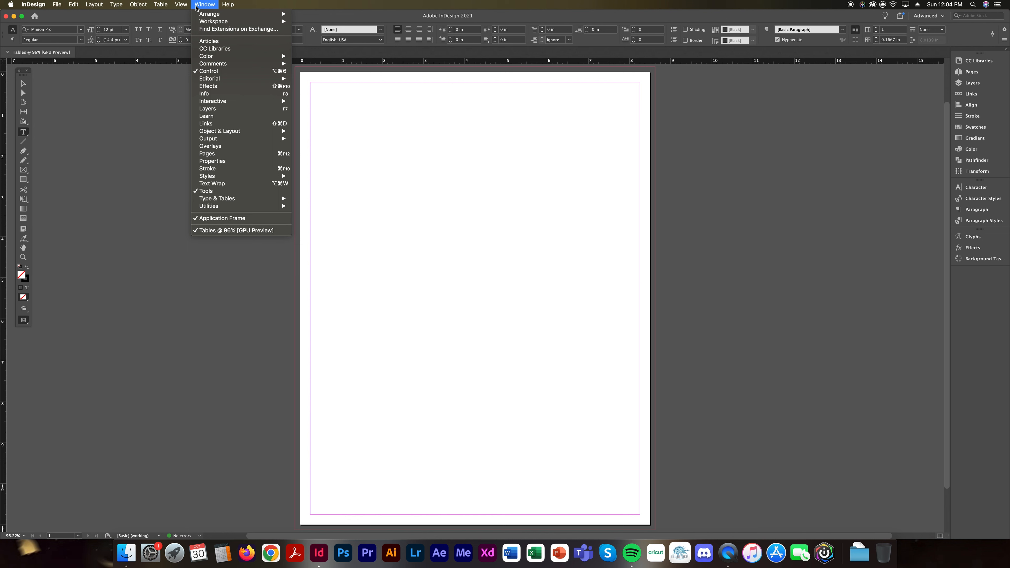
pyautogui.moveTo(222, 21)
pyautogui.click(198, 6)
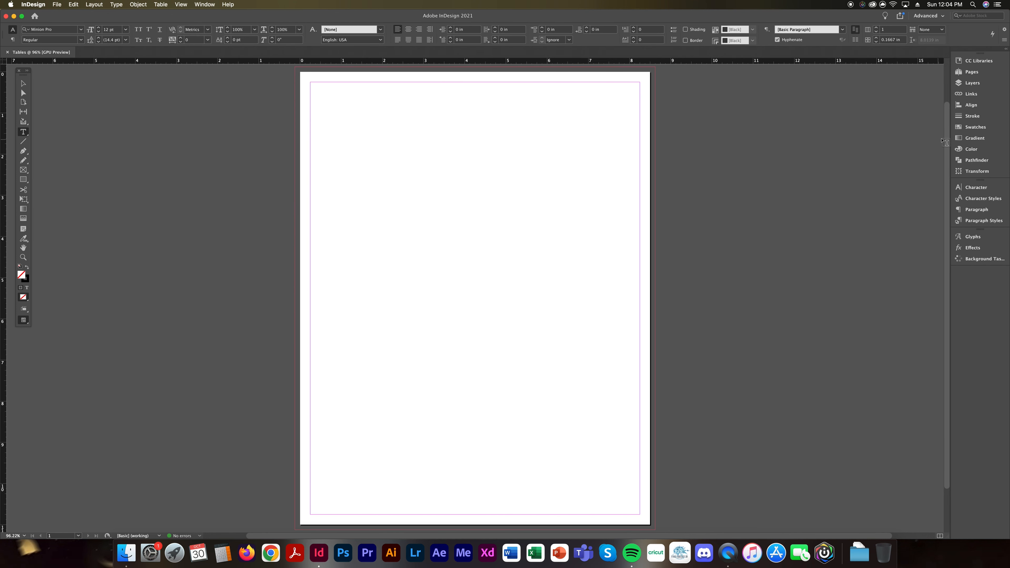
# - Widen the panel dock slightly and expand its icons into full panels
pyautogui.moveTo(953, 138)
pyautogui.mouseDown()
pyautogui.moveTo(992, 140)
pyautogui.moveTo(945, 142)
pyautogui.mouseUp()
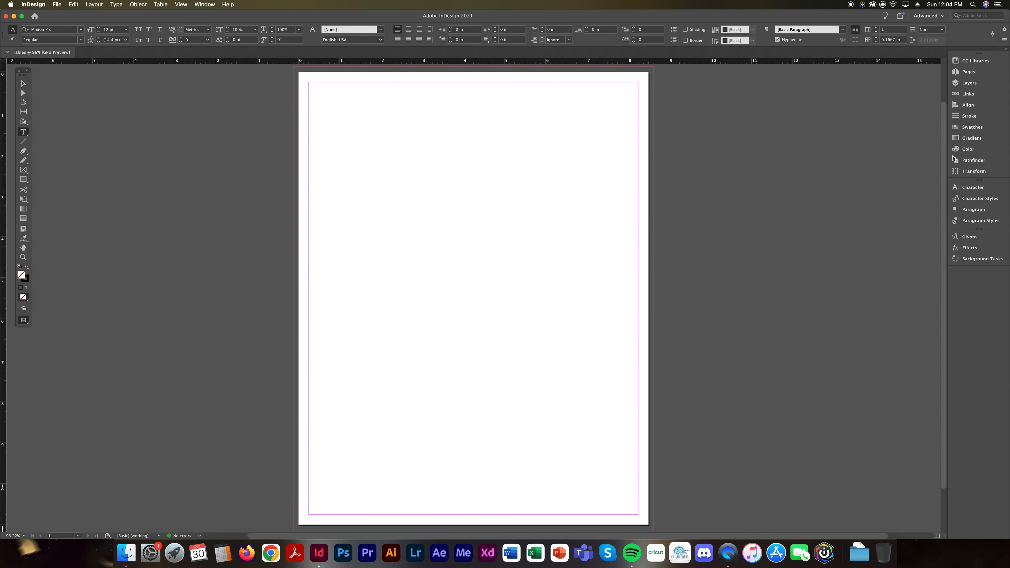
pyautogui.click(1005, 49)
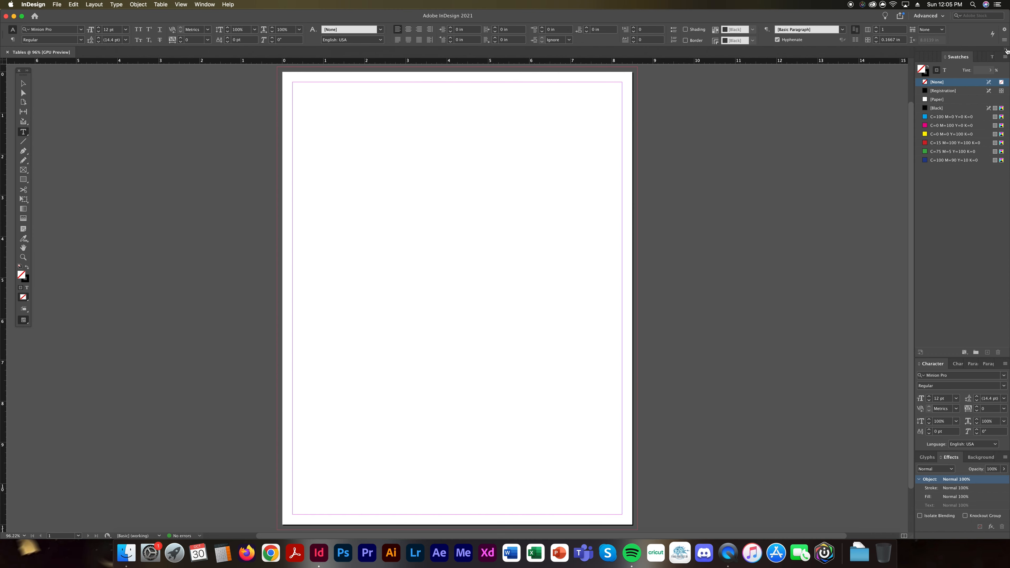
# - Collapse the panel dock to icons and narrow it until only the icons show
pyautogui.click(1006, 49)
pyautogui.moveTo(942, 104); pyautogui.dragTo(1003, 104)
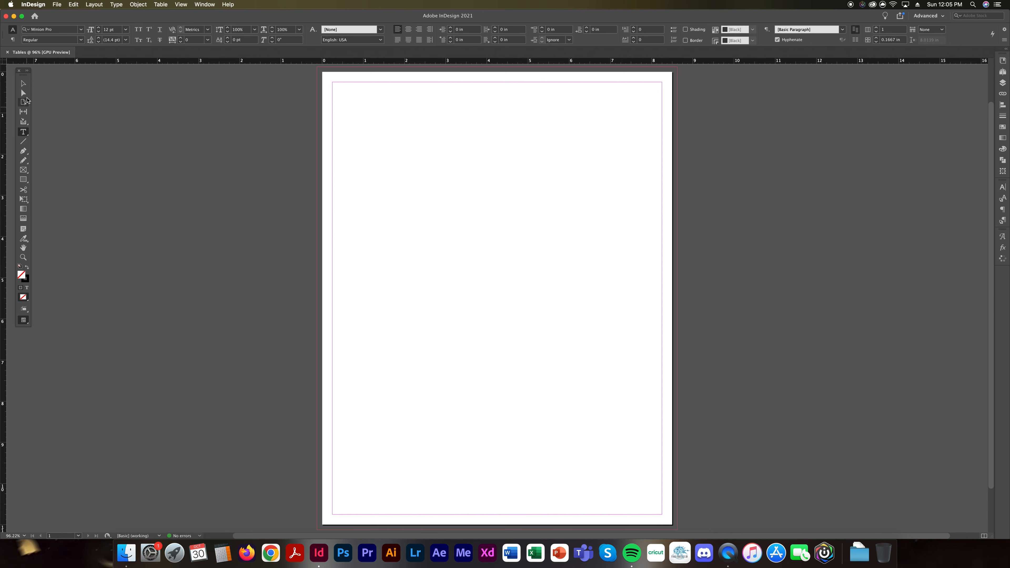
# - Draw an 8 × 10.5 in text frame that fills the area inside the page margins
pyautogui.click(23, 84)
pyautogui.click(24, 131)
pyautogui.moveTo(338, 87)
pyautogui.mouseDown()
pyautogui.moveTo(883, 436)
pyautogui.moveTo(723, 421)
pyautogui.moveTo(670, 397)
pyautogui.moveTo(675, 513)
pyautogui.moveTo(663, 516)
pyautogui.mouseUp()
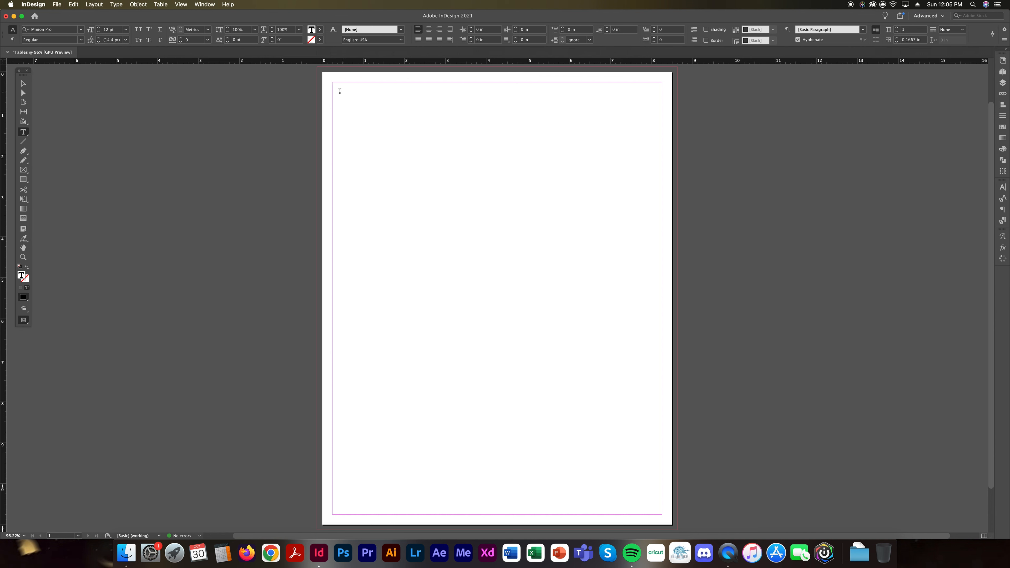
# - Start inserting a table in the text frame with 5 body rows, 7 columns, 0 header rows and 0 footer rows
pyautogui.click(158, 5)
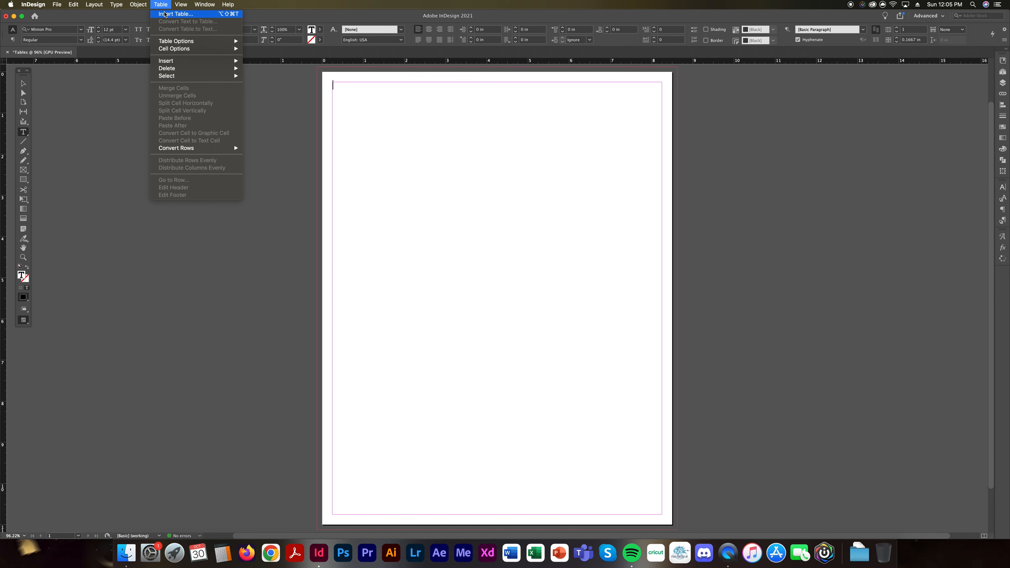
pyautogui.click(179, 14)
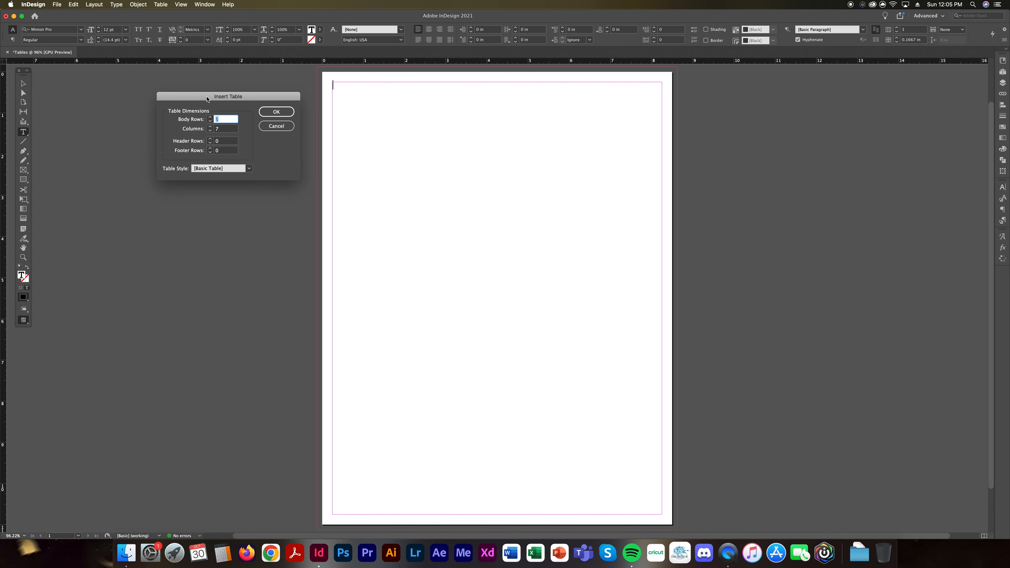
pyautogui.moveTo(203, 94); pyautogui.dragTo(392, 133)
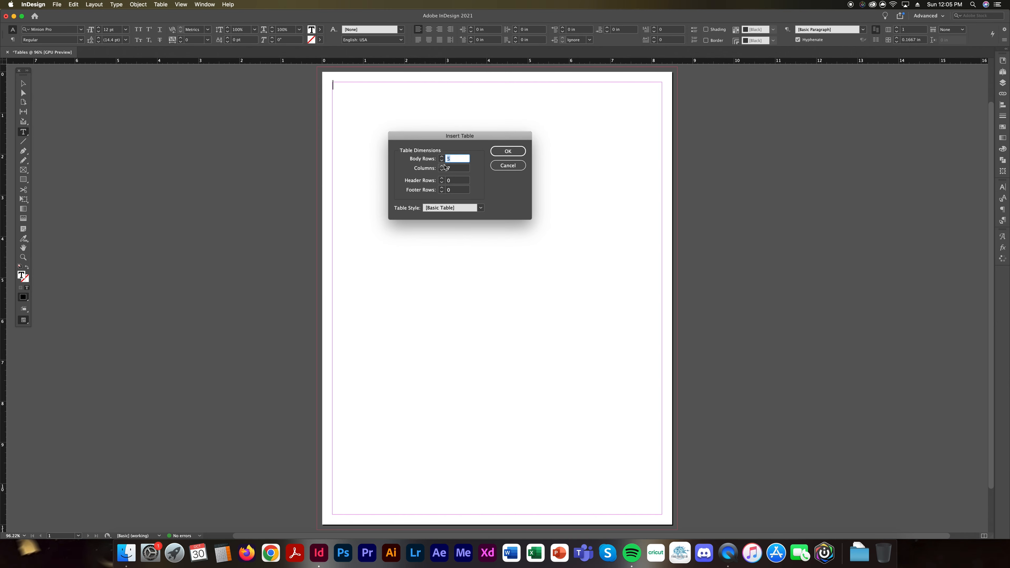
pyautogui.click(450, 159)
pyautogui.click(453, 168)
pyautogui.press('BackSpace')
pyautogui.click(442, 157)
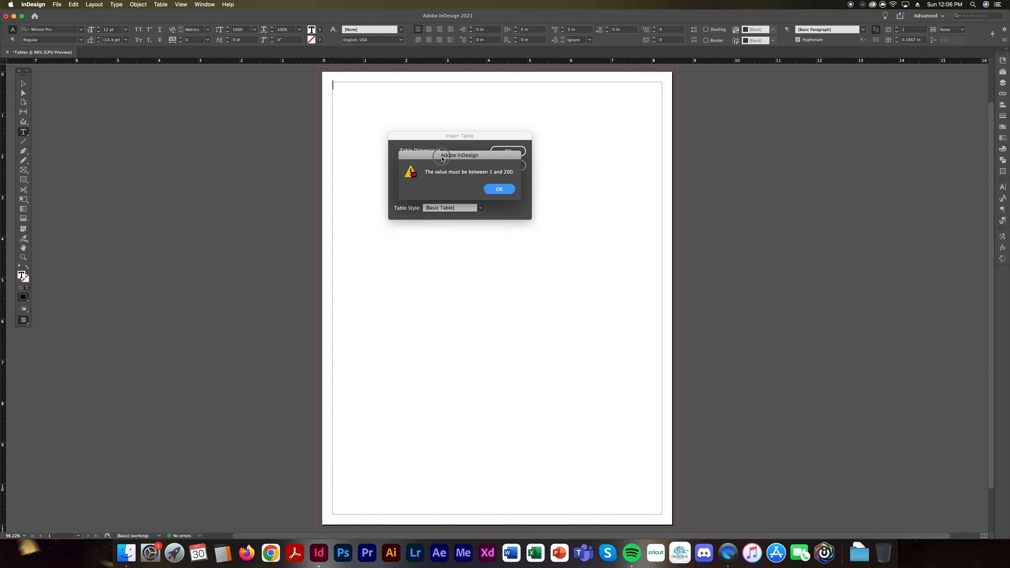
pyautogui.click(493, 187)
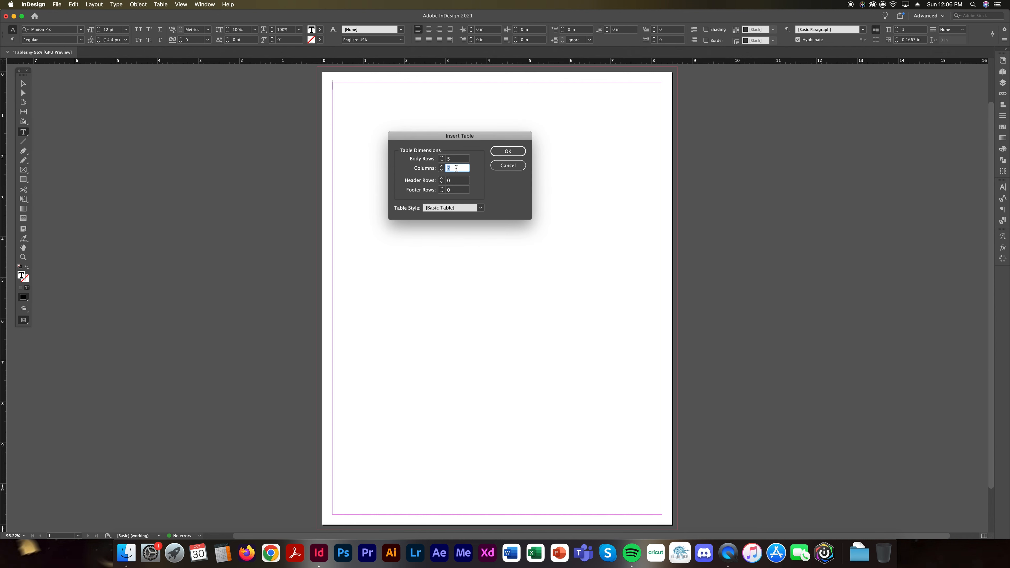
pyautogui.click(459, 158)
pyautogui.press('Tab')
pyautogui.click(456, 169)
pyautogui.click(461, 182)
pyautogui.click(504, 154)
# - Review the available table styles, keep [Basic Table], and insert the table
pyautogui.click(481, 208)
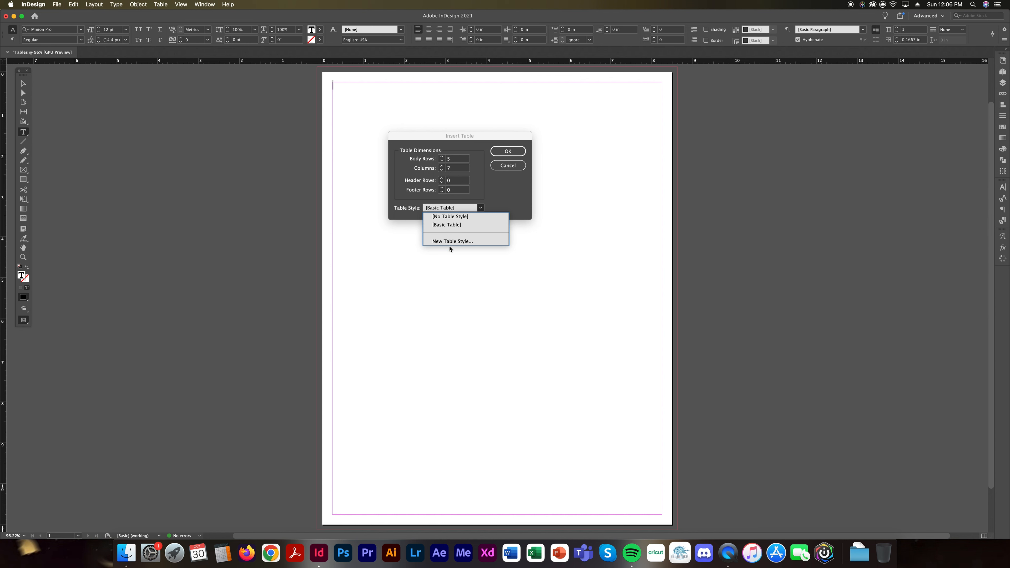
pyautogui.click(502, 201)
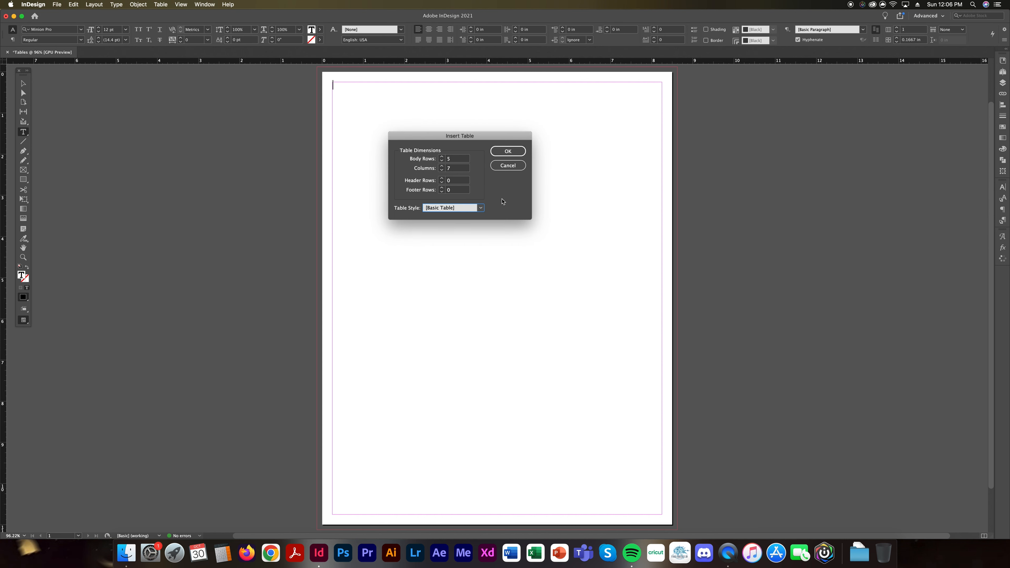
pyautogui.click(480, 208)
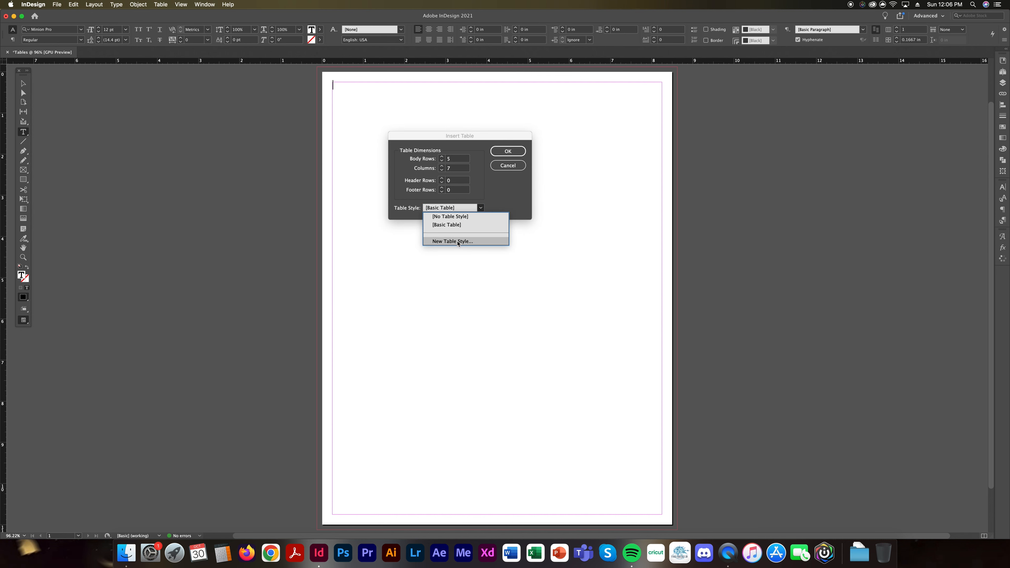
pyautogui.click(496, 202)
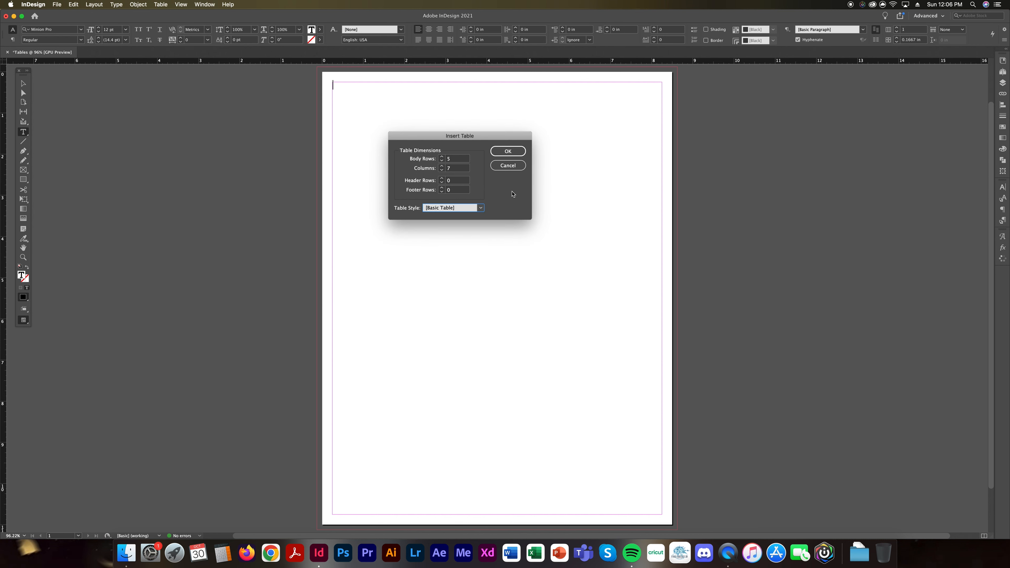
pyautogui.click(507, 152)
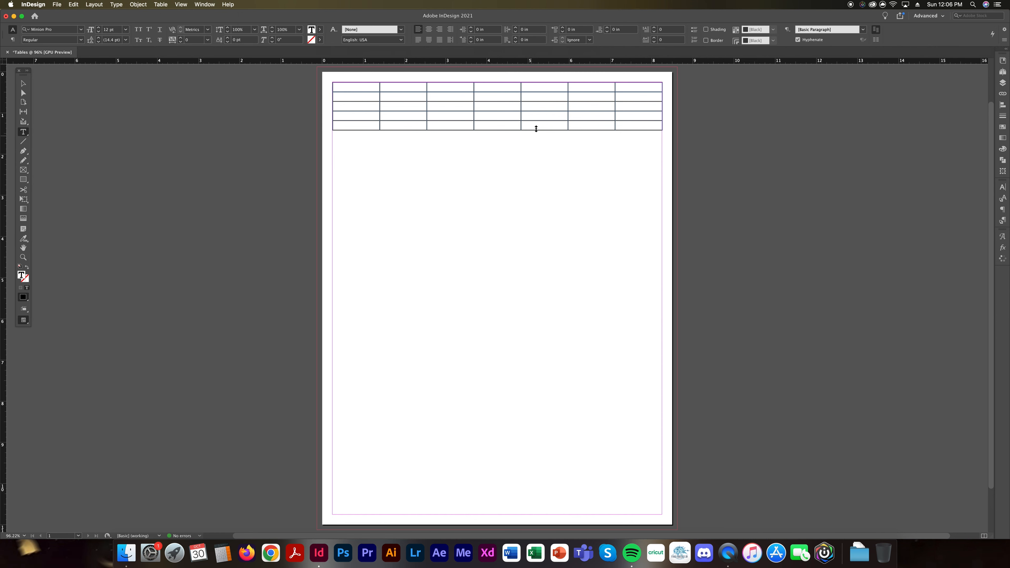
# - Examine the new table's cell borders and the frame edge lines over them at high magnification
pyautogui.click(24, 257)
pyautogui.click(491, 127)
pyautogui.click(466, 183)
pyautogui.click(458, 203)
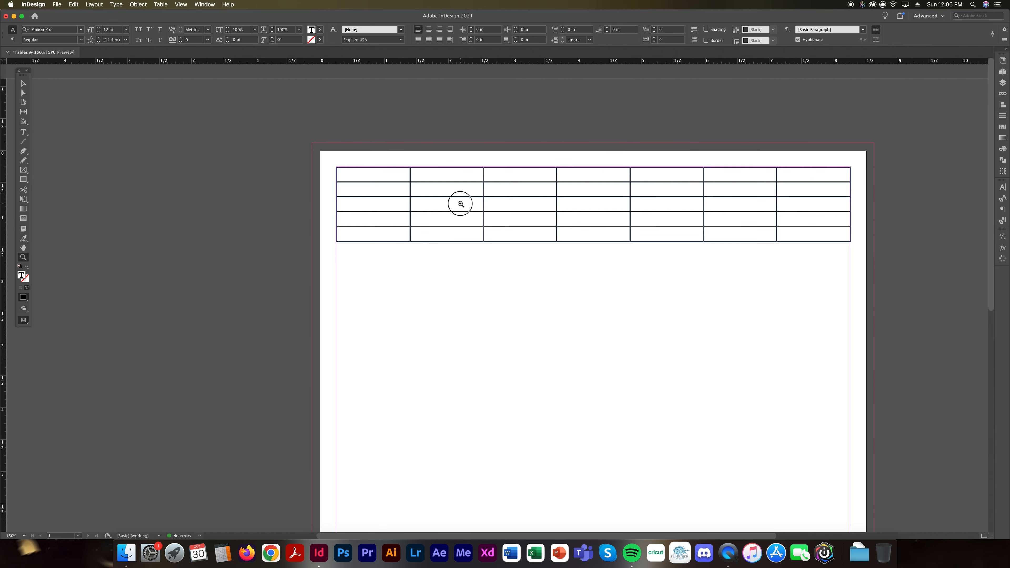
pyautogui.click(457, 223)
pyautogui.click(457, 225)
pyautogui.click(501, 331)
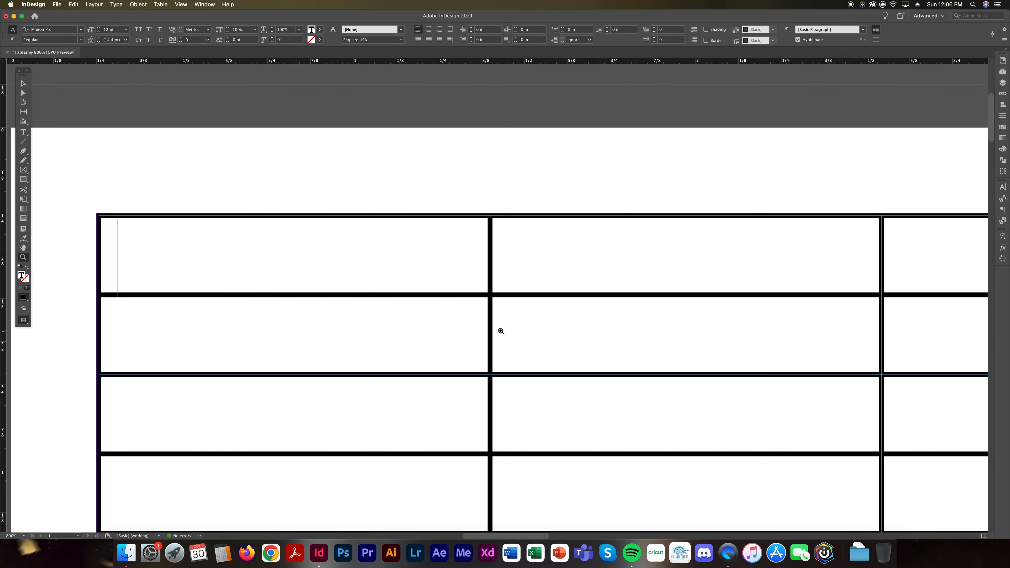
pyautogui.click(497, 299)
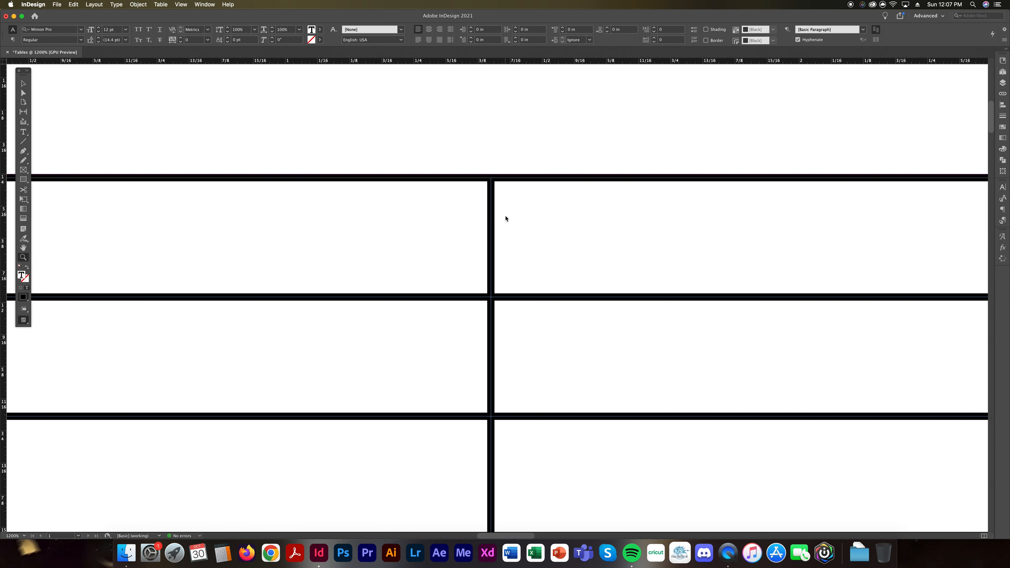
pyautogui.press('super+0')
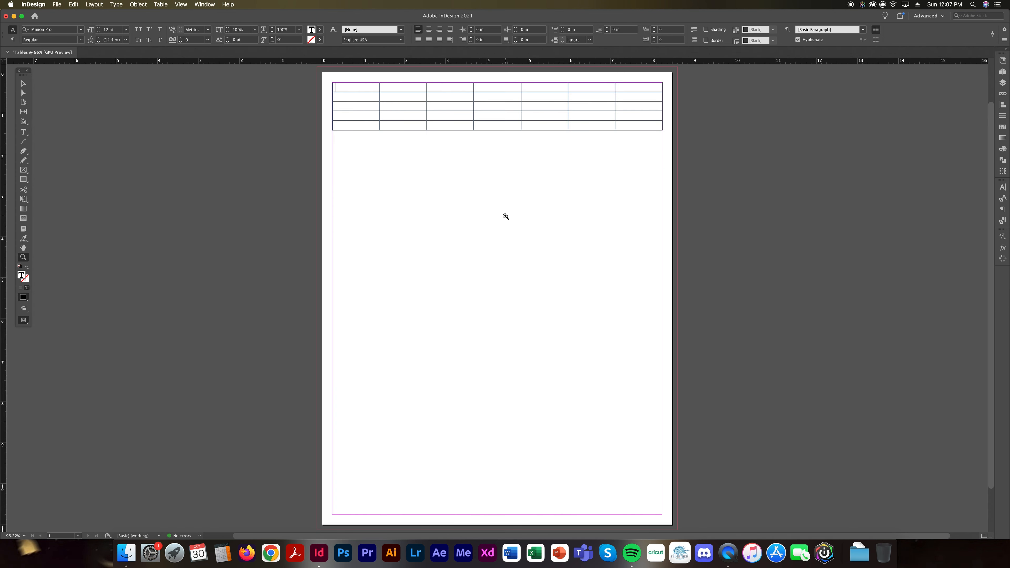
# - Hide the frame edges so the table shows only its own cell strokes
pyautogui.click(23, 84)
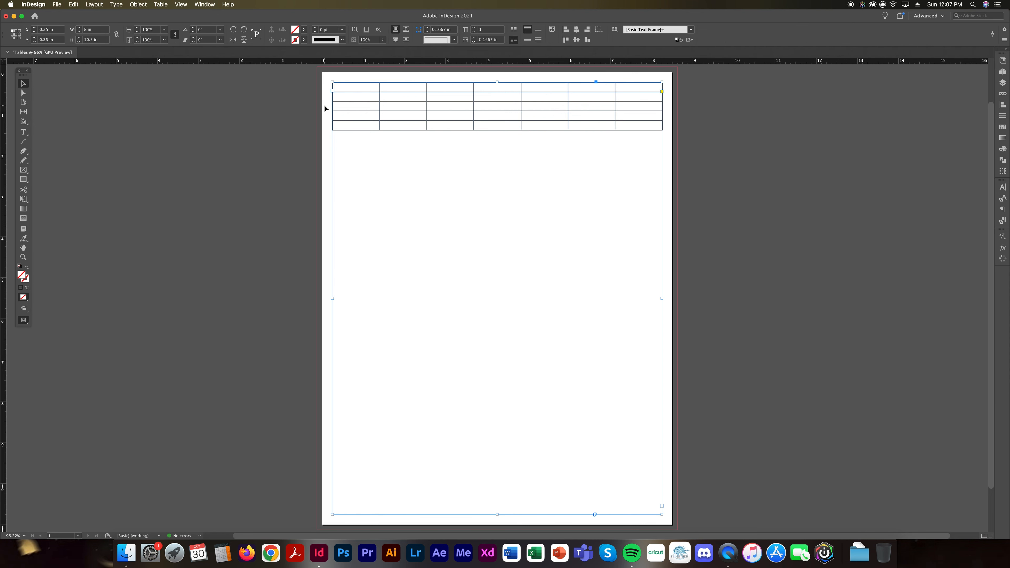
pyautogui.click(177, 6)
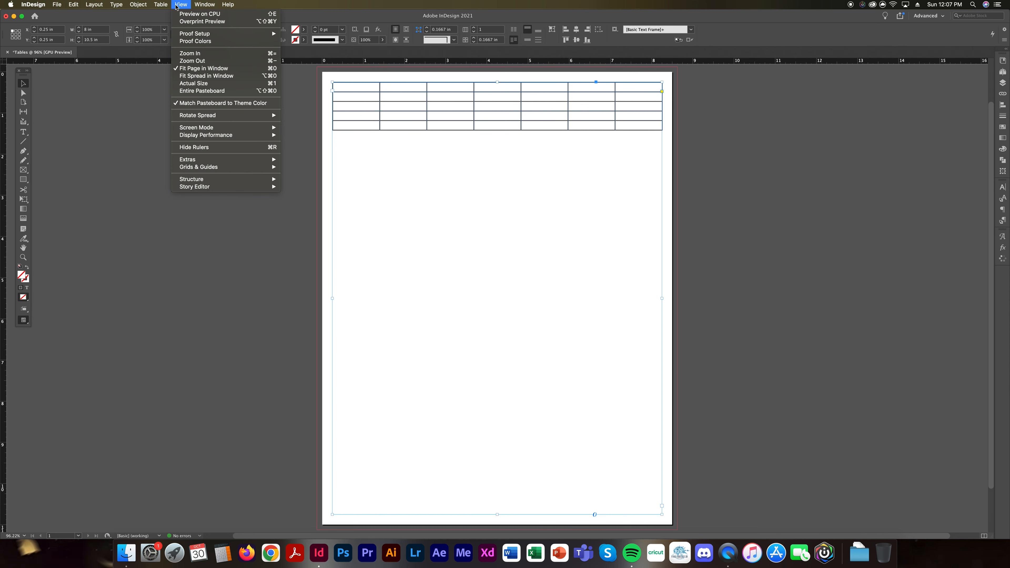
pyautogui.moveTo(210, 161)
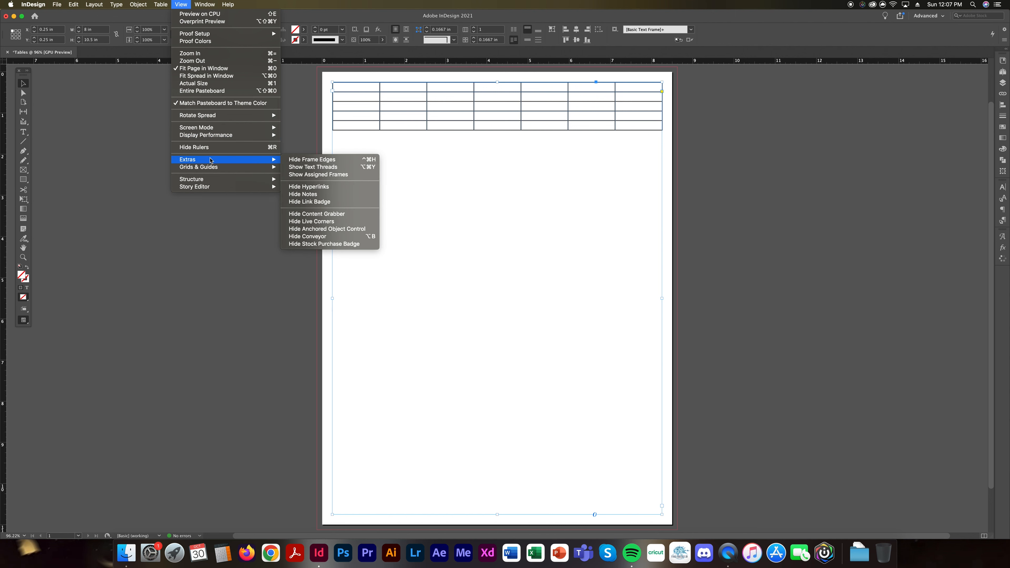
pyautogui.click(298, 160)
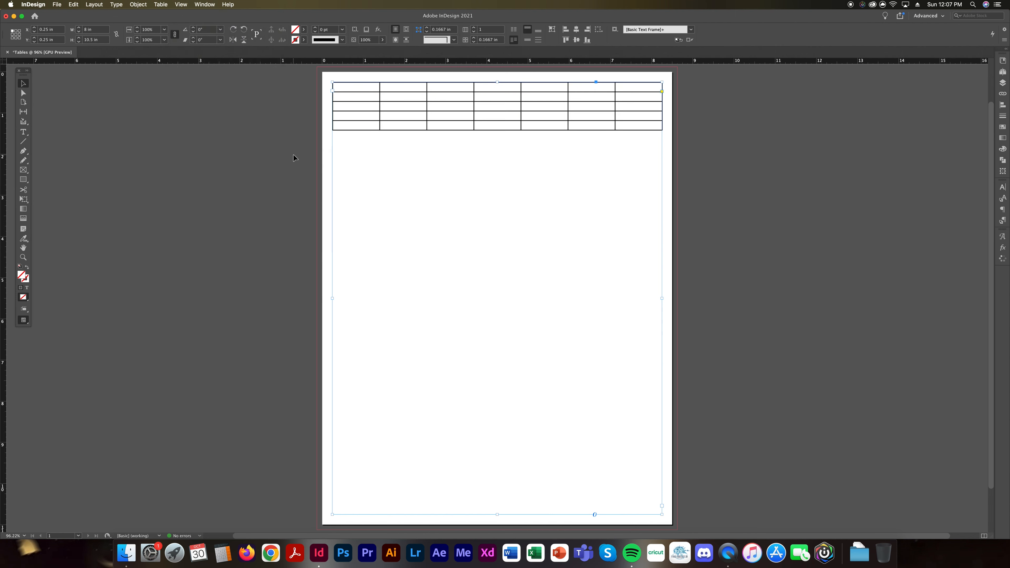
# - Examine the cell borders again at up to 1200% magnification with the frame edges hidden
pyautogui.click(23, 258)
pyautogui.click(472, 171)
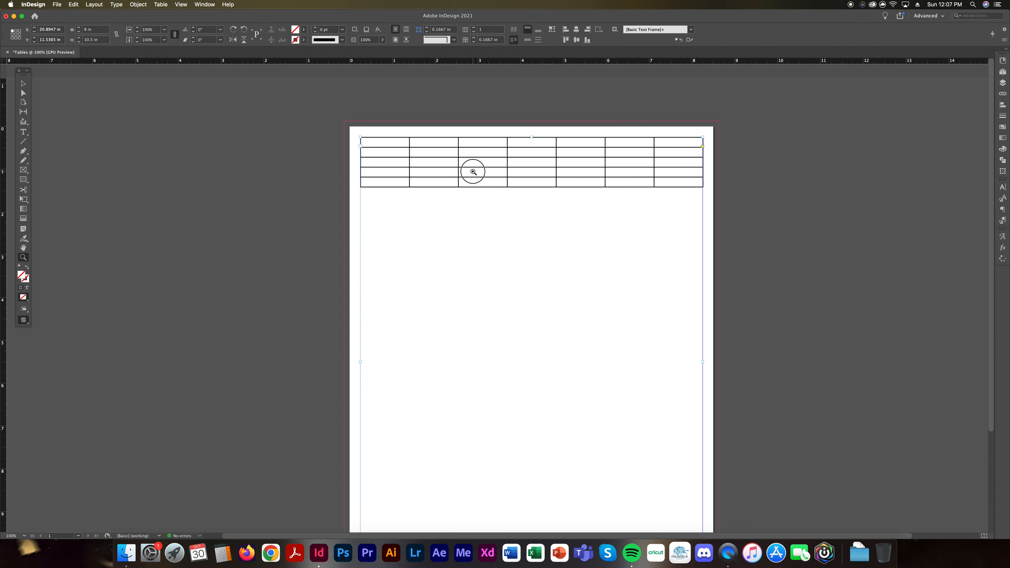
pyautogui.click(494, 198)
pyautogui.click(494, 198)
pyautogui.click(485, 230)
pyautogui.click(500, 288)
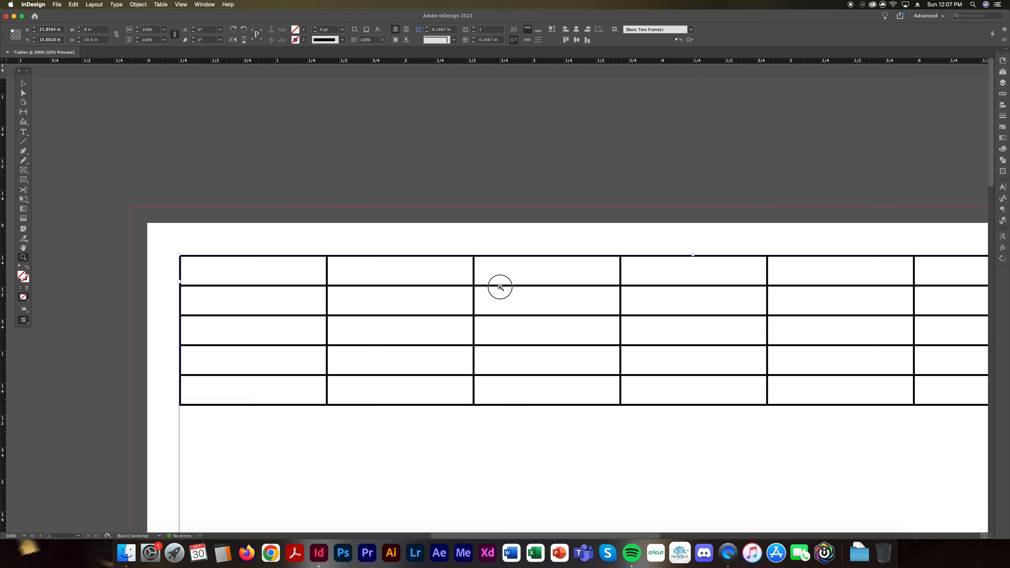
pyautogui.click(483, 316)
pyautogui.click(482, 314)
pyautogui.click(479, 308)
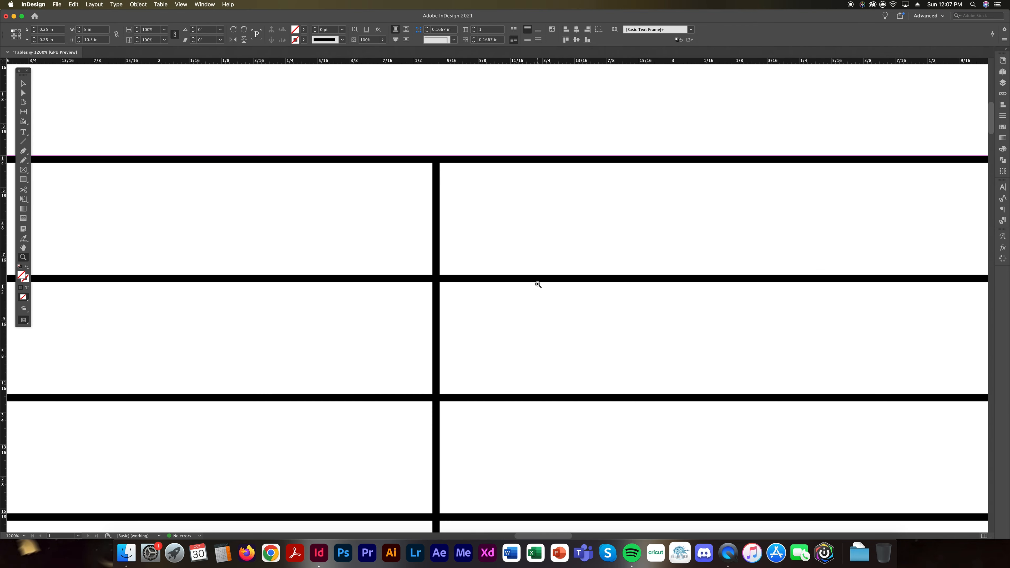
pyautogui.press('super+0')
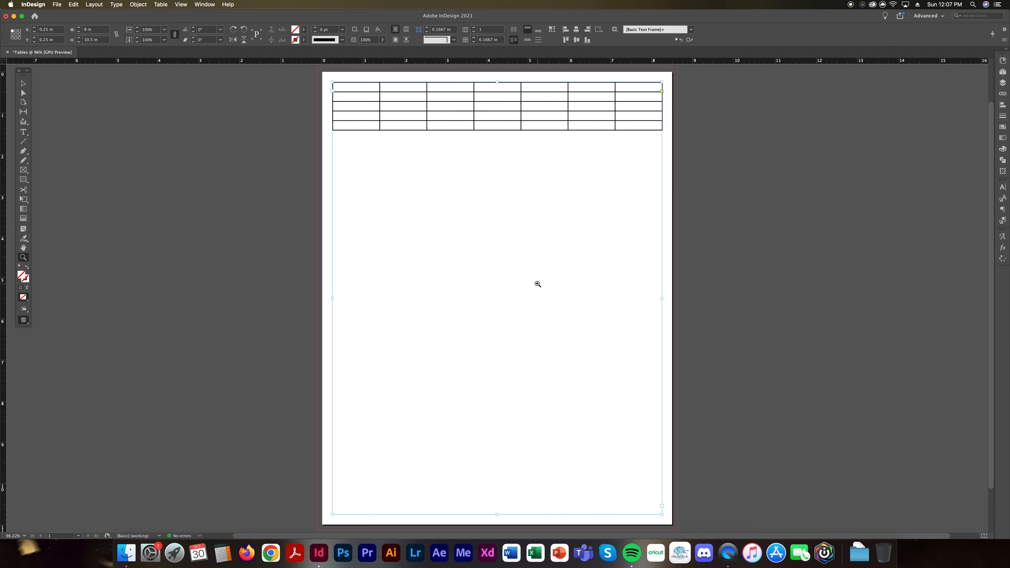
# - Practise selecting table cells with the Type tool: the first cell, the whole top row, and the first column
pyautogui.click(23, 132)
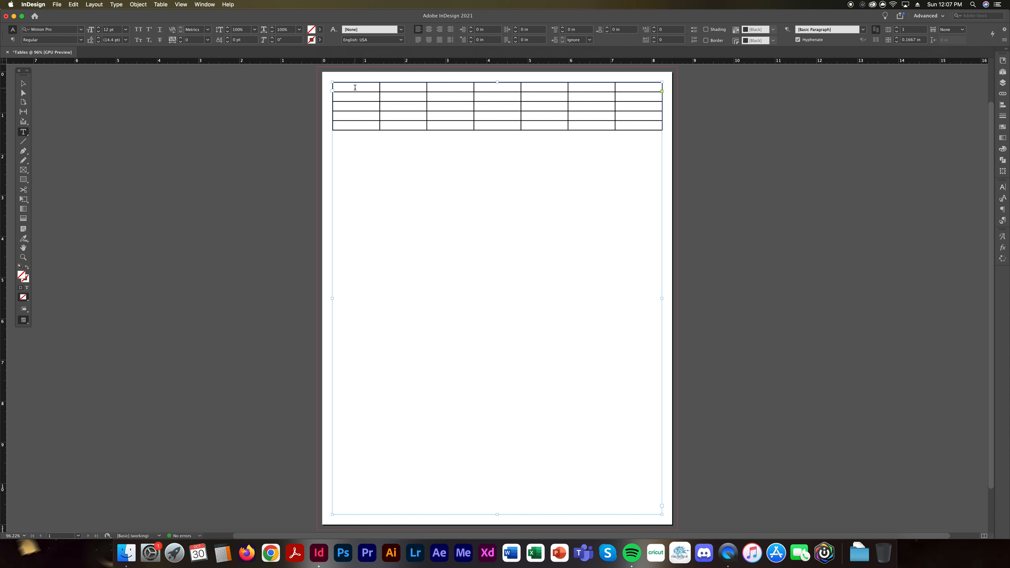
pyautogui.click(355, 87)
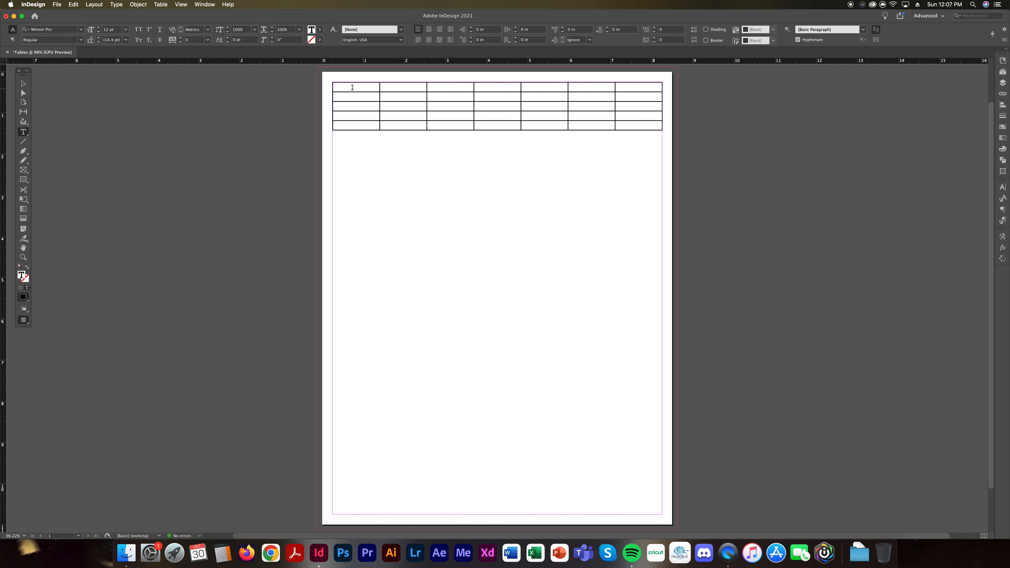
pyautogui.moveTo(342, 86); pyautogui.dragTo(371, 88)
pyautogui.moveTo(338, 86); pyautogui.dragTo(378, 87)
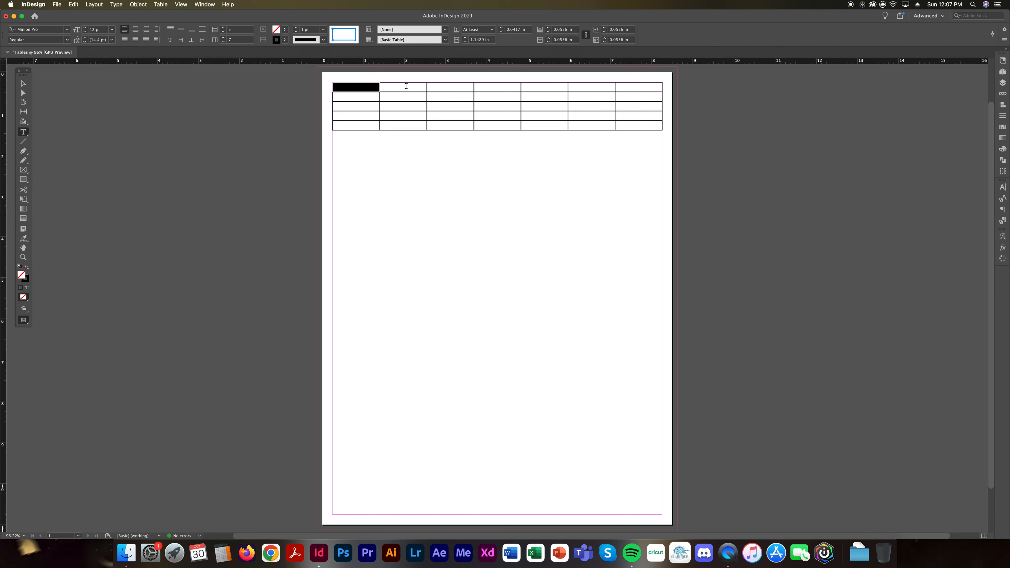
pyautogui.moveTo(350, 86); pyautogui.dragTo(625, 78)
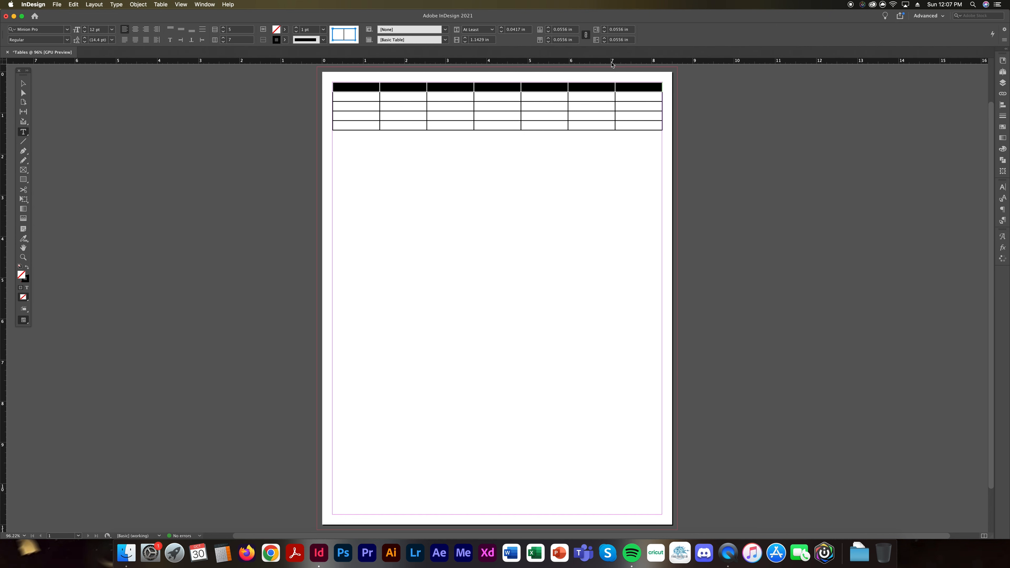
pyautogui.moveTo(357, 90); pyautogui.dragTo(362, 137)
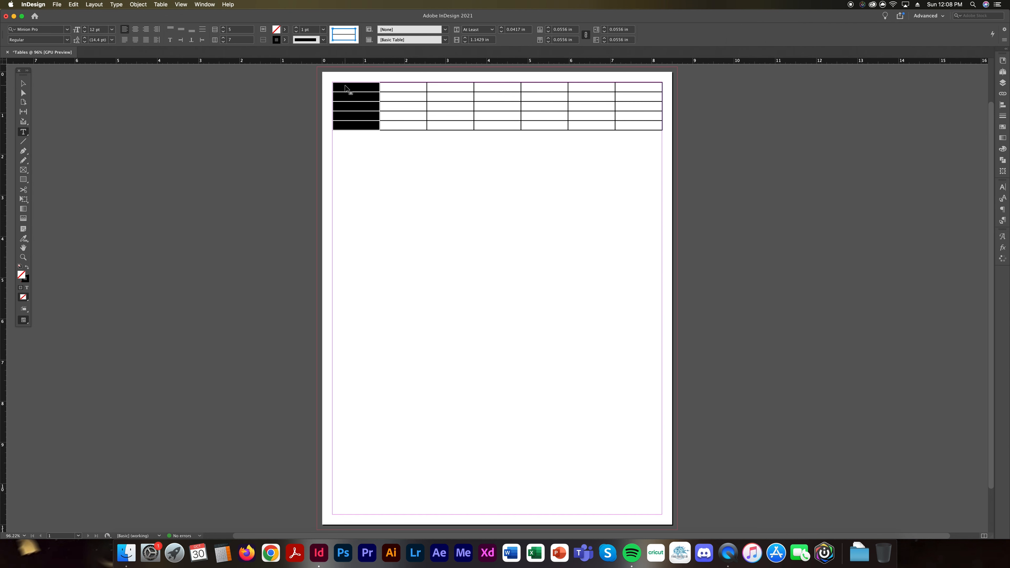
# - Enter trial text in the table's first cell and replace it with Sunday
pyautogui.click(344, 86)
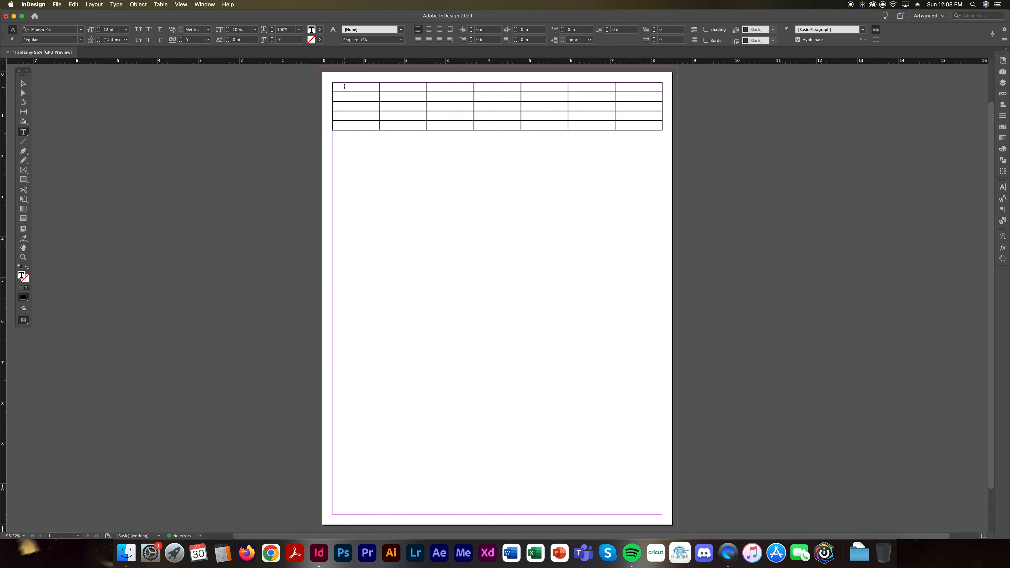
pyautogui.write('fasdfasddf')
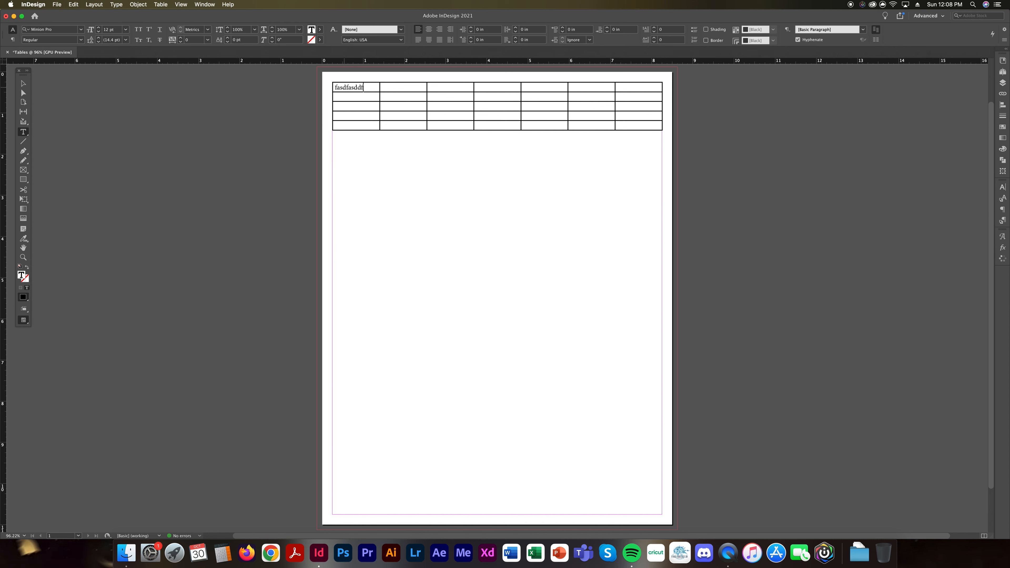
pyautogui.press('super+a')
pyautogui.write('Sunday')
pyautogui.press('Tab')
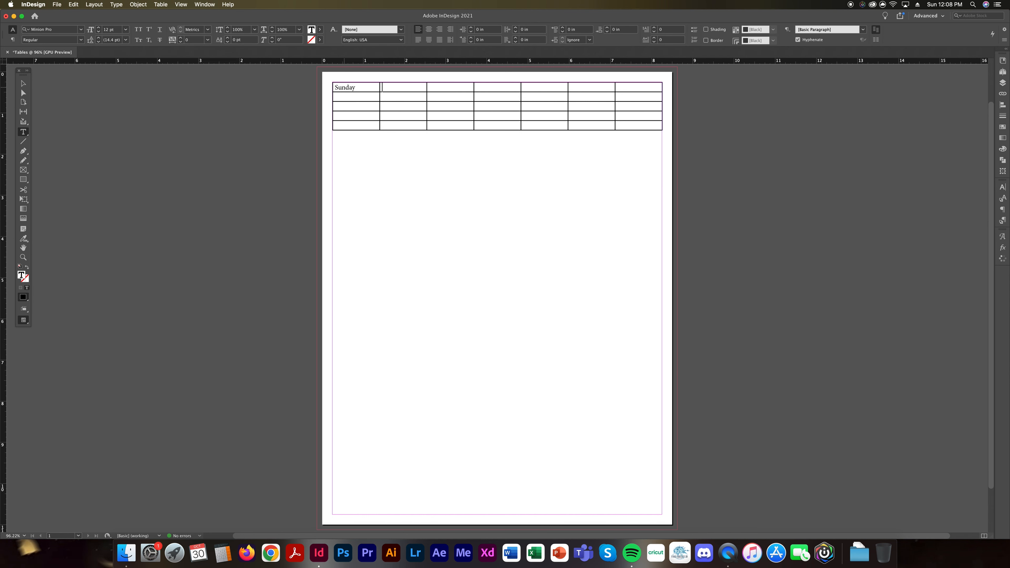
# - Fill the rest of the table's top row with Monday, Tuesday, Wednesday, Thursday, Friday and Saturday, one day per cell
pyautogui.write('Monday')
pyautogui.press('Tab')
pyautogui.write('Tuesday')
pyautogui.press('Tab')
pyautogui.write('Wednesday')
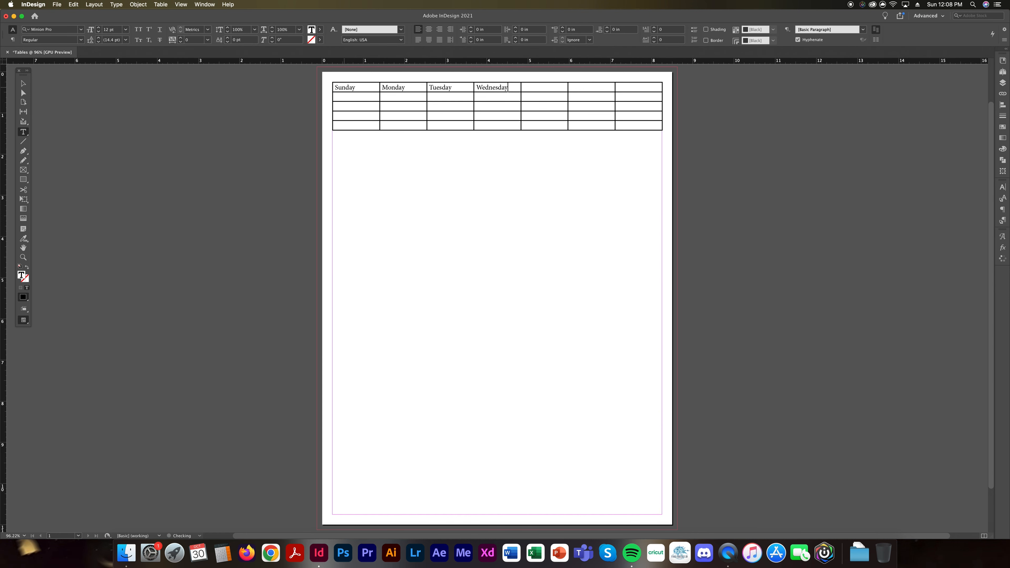
pyautogui.press('Tab')
pyautogui.write('Thursday')
pyautogui.press('Tab')
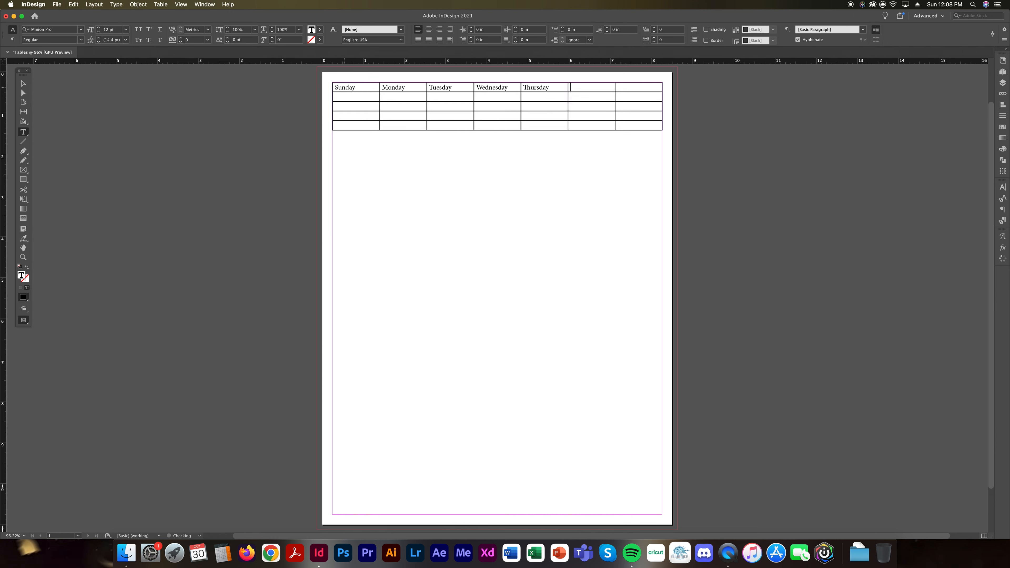
pyautogui.write('Friday')
pyautogui.press('Tab')
pyautogui.write('Saturd')
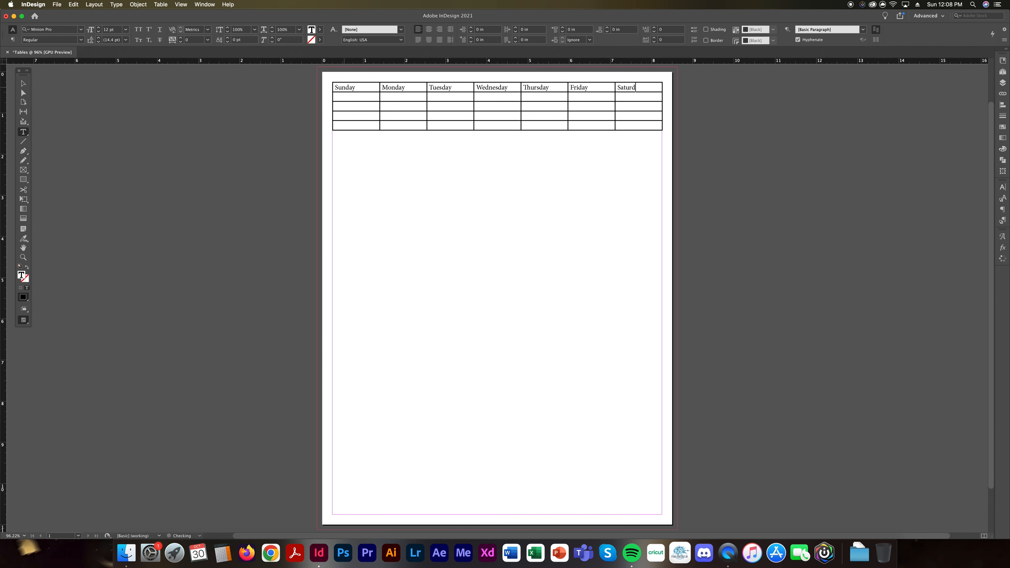
pyautogui.write('ay')
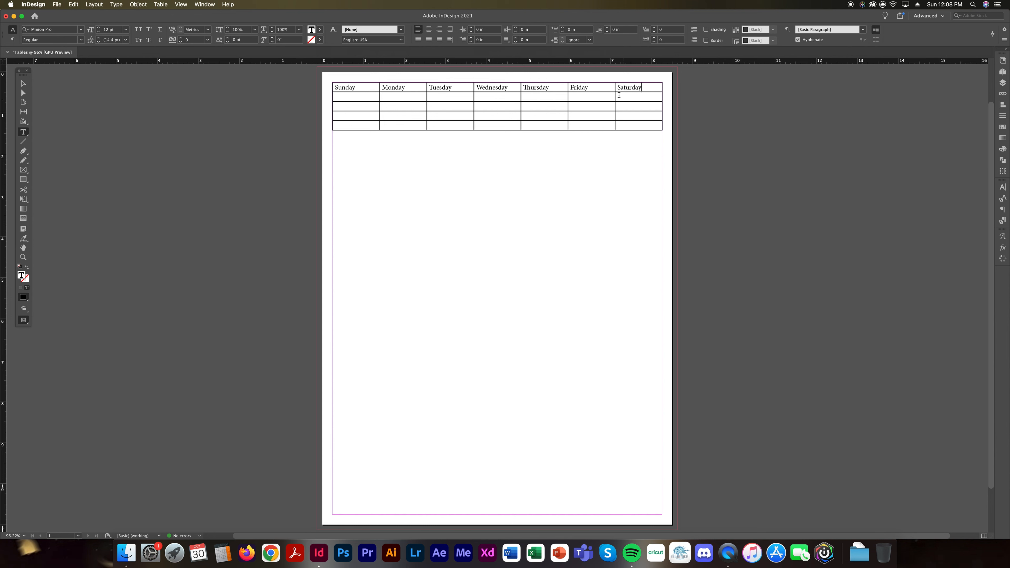
# - Set the font of all seven weekday cells in the top row to DIN Alternate
pyautogui.moveTo(645, 87); pyautogui.dragTo(415, 76)
pyautogui.click(620, 87)
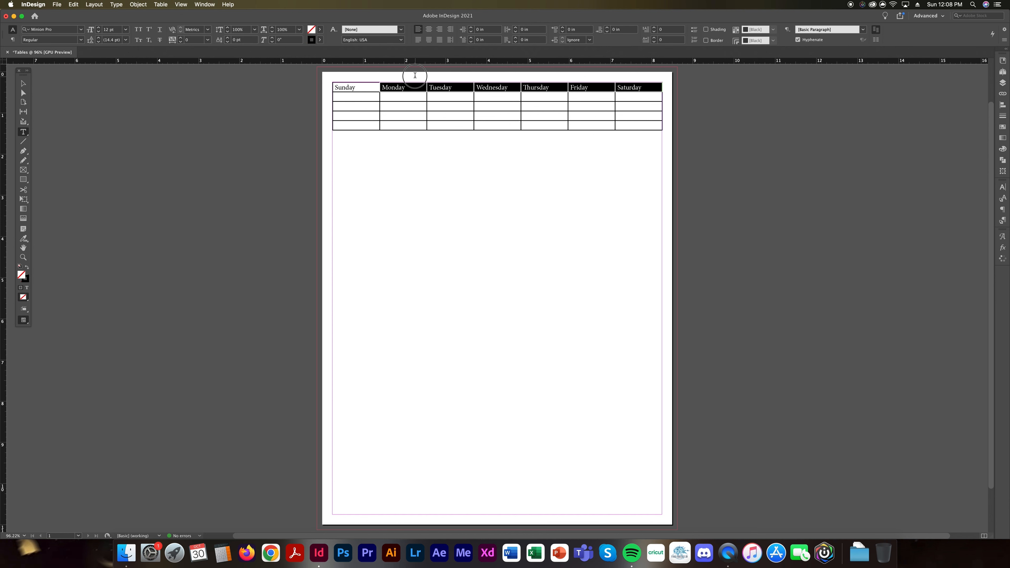
pyautogui.moveTo(643, 87); pyautogui.dragTo(328, 94)
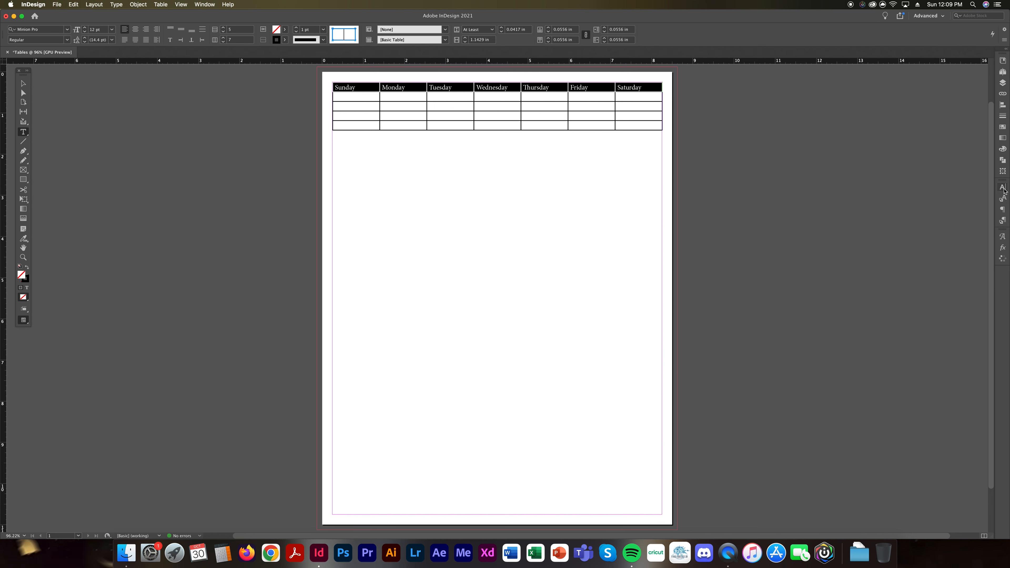
pyautogui.click(1003, 188)
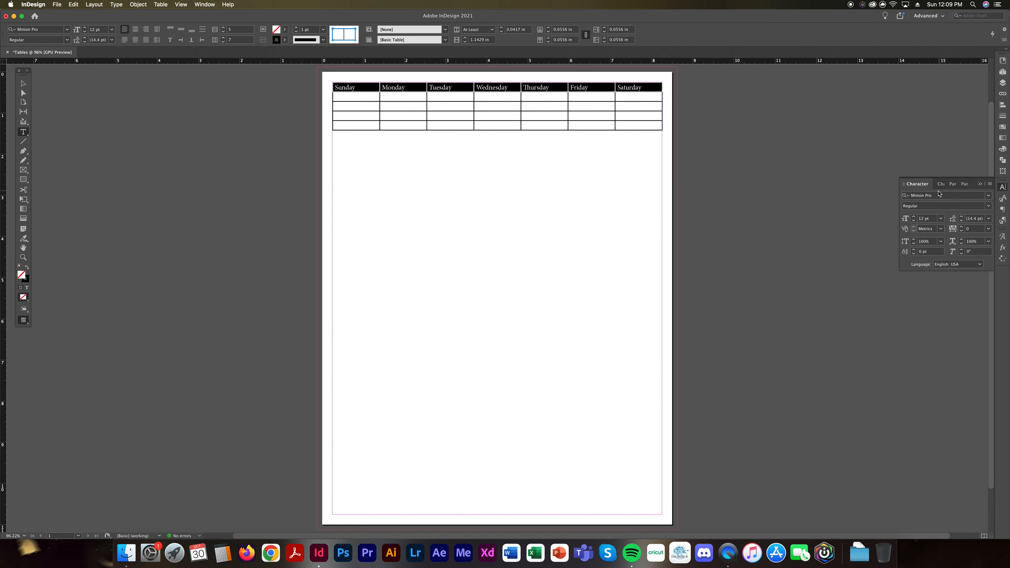
pyautogui.click(980, 184)
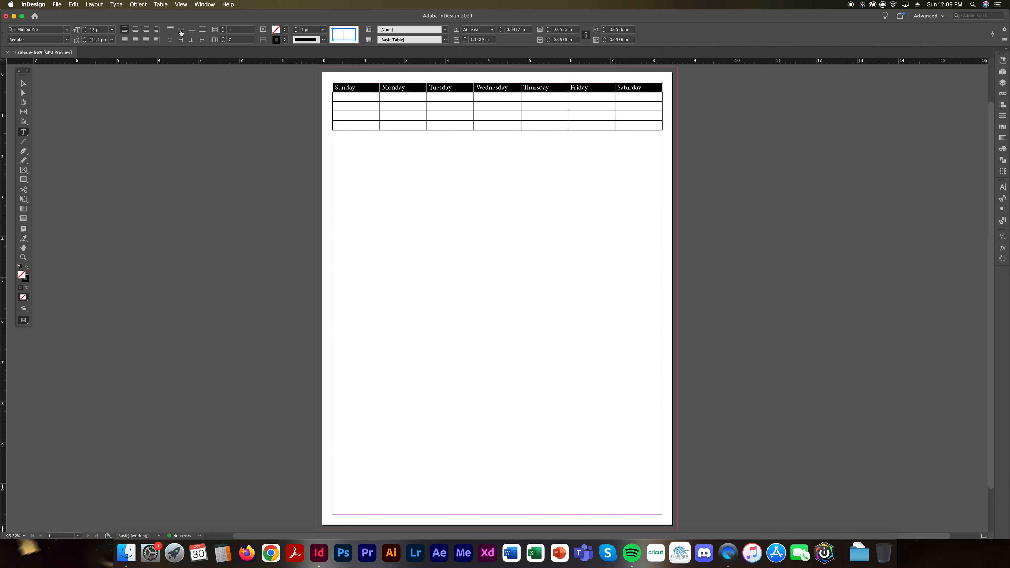
pyautogui.click(204, 4)
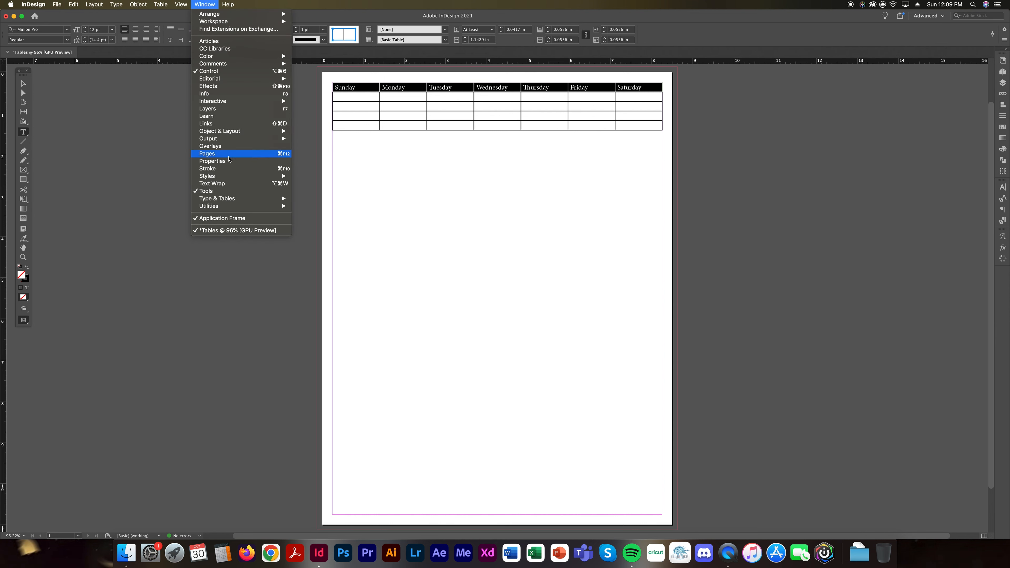
pyautogui.moveTo(230, 200)
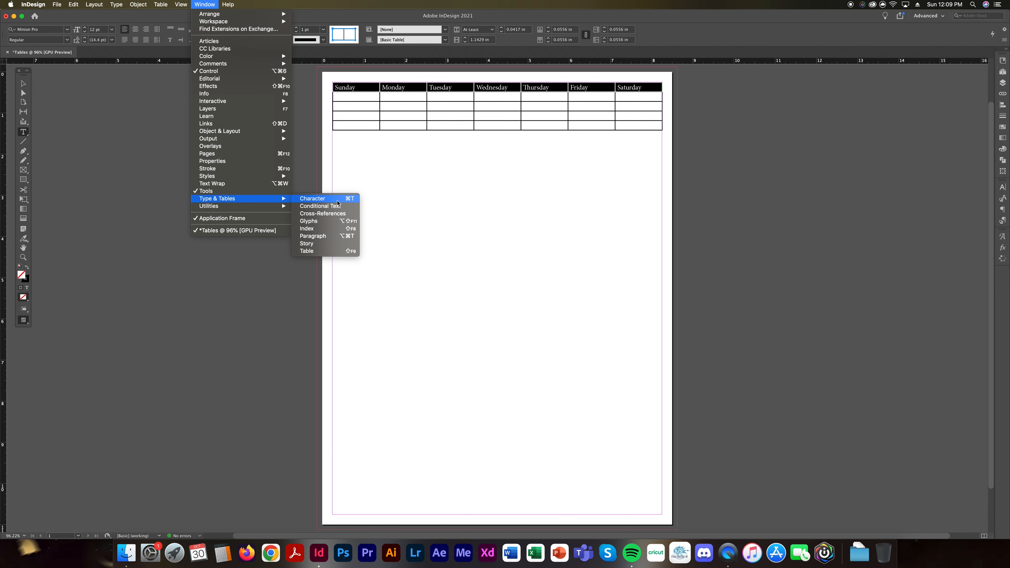
pyautogui.click(205, 5)
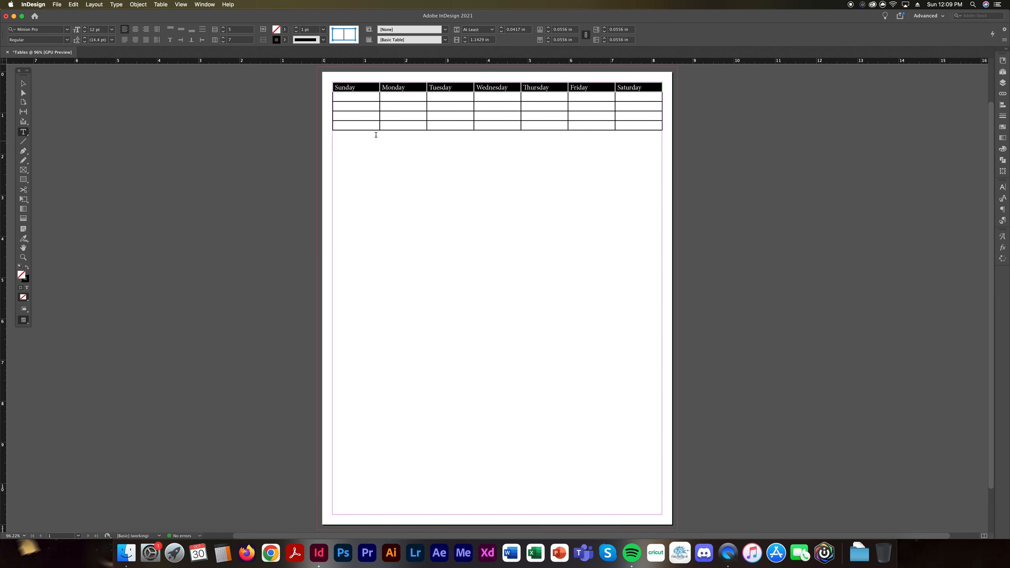
pyautogui.click(51, 30)
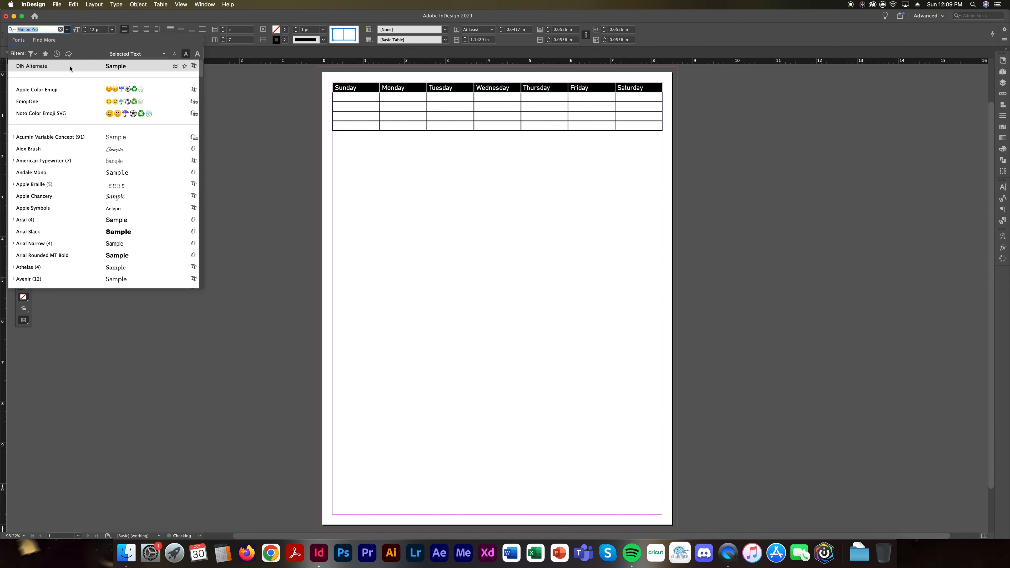
pyautogui.click(78, 69)
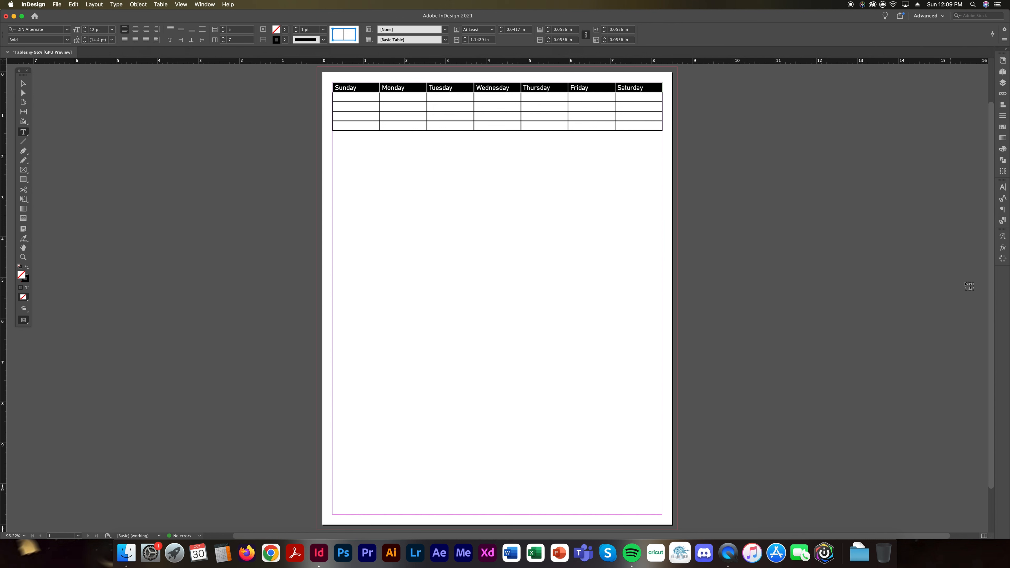
# - Centre the weekday names horizontally in their cells and deselect the row
pyautogui.click(1003, 211)
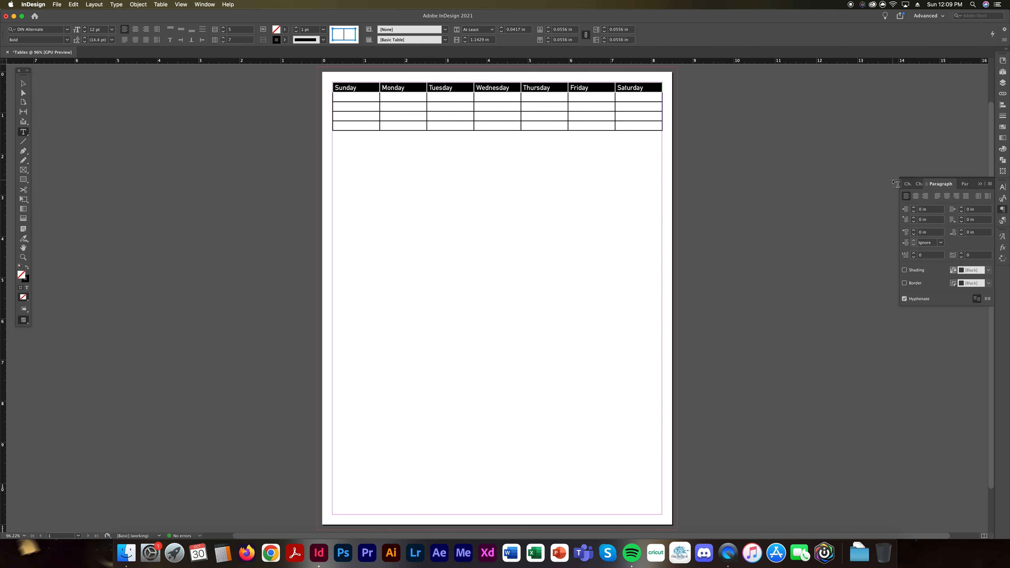
pyautogui.click(916, 196)
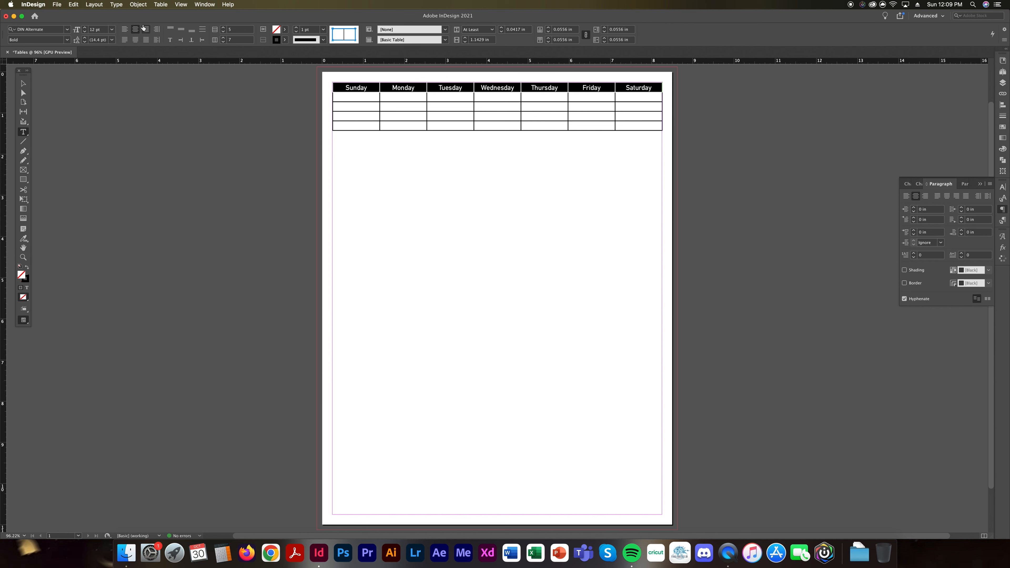
pyautogui.click(980, 184)
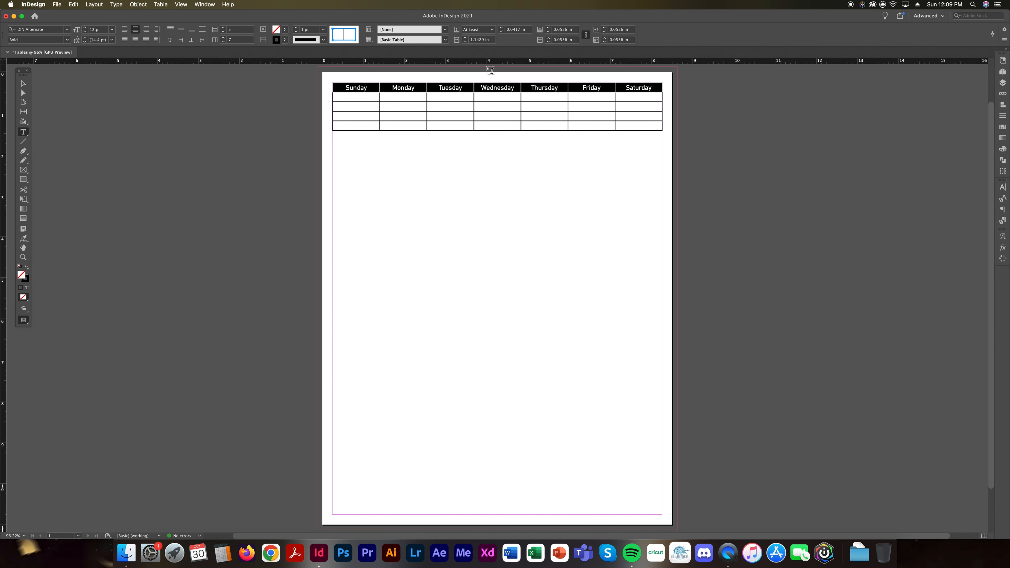
pyautogui.click(504, 89)
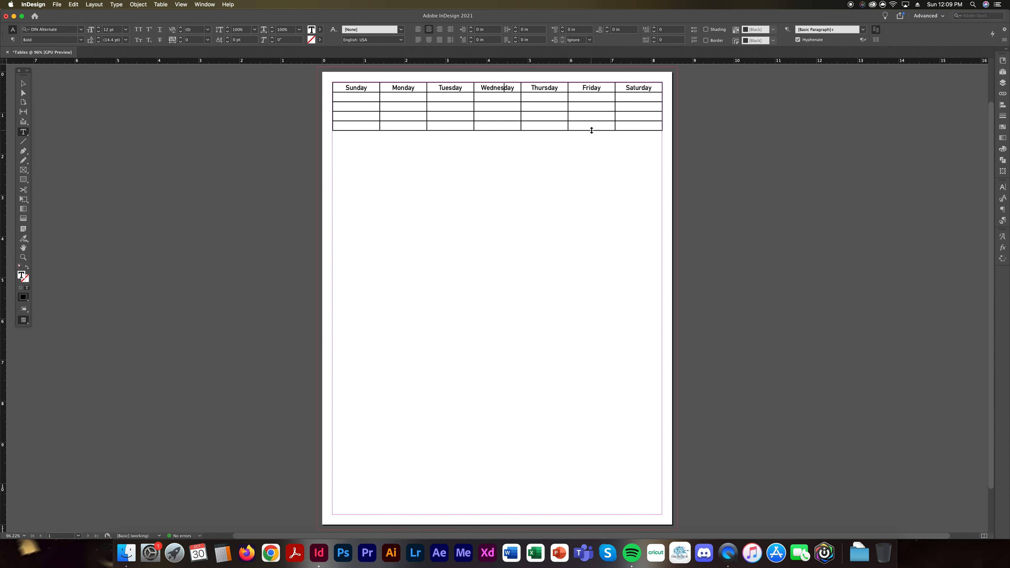
# - Try resizing individual rows and columns by moving the table's cell borders, undoing each change
pyautogui.moveTo(591, 130); pyautogui.dragTo(601, 179)
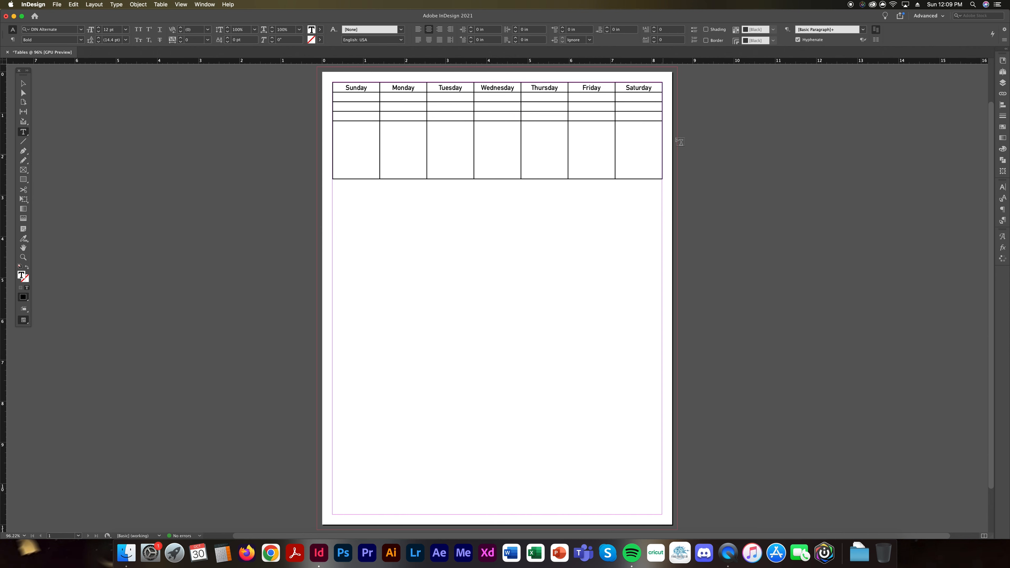
pyautogui.press('super+z')
pyautogui.moveTo(663, 115); pyautogui.dragTo(714, 116)
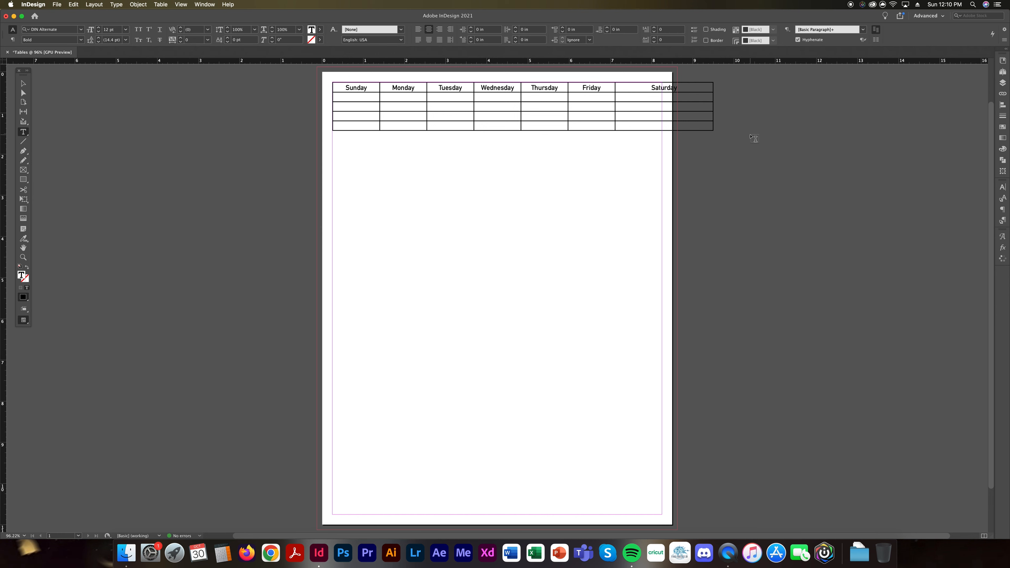
pyautogui.press('super+z')
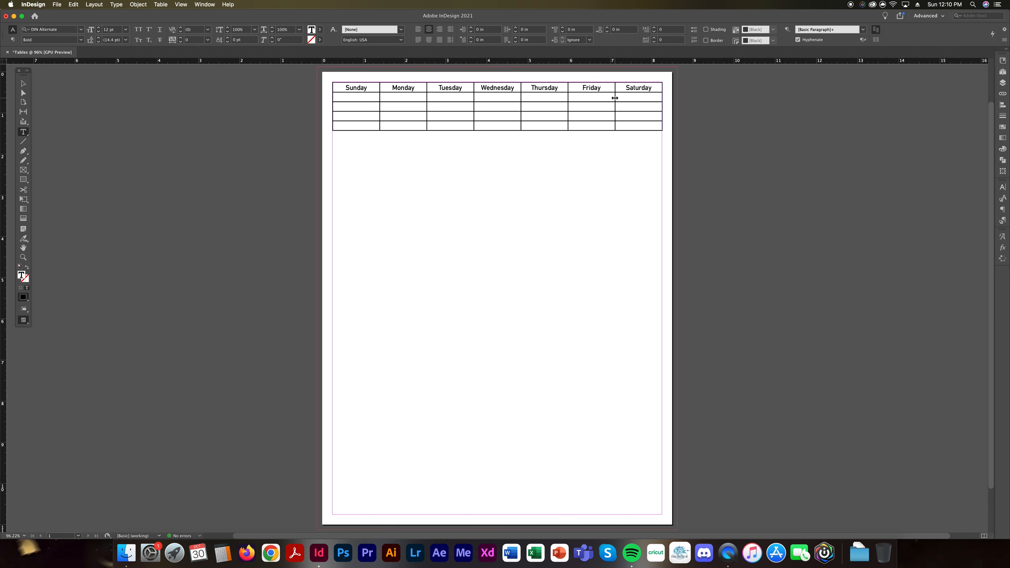
pyautogui.moveTo(616, 100); pyautogui.dragTo(643, 101)
pyautogui.press('super+z')
pyautogui.moveTo(535, 101); pyautogui.dragTo(537, 113)
pyautogui.press('super+z')
# - Extend the table's bottom edge to about 6.4 in on the vertical ruler and distribute the four rows below the weekdays evenly
pyautogui.moveTo(553, 130); pyautogui.dragTo(534, 339)
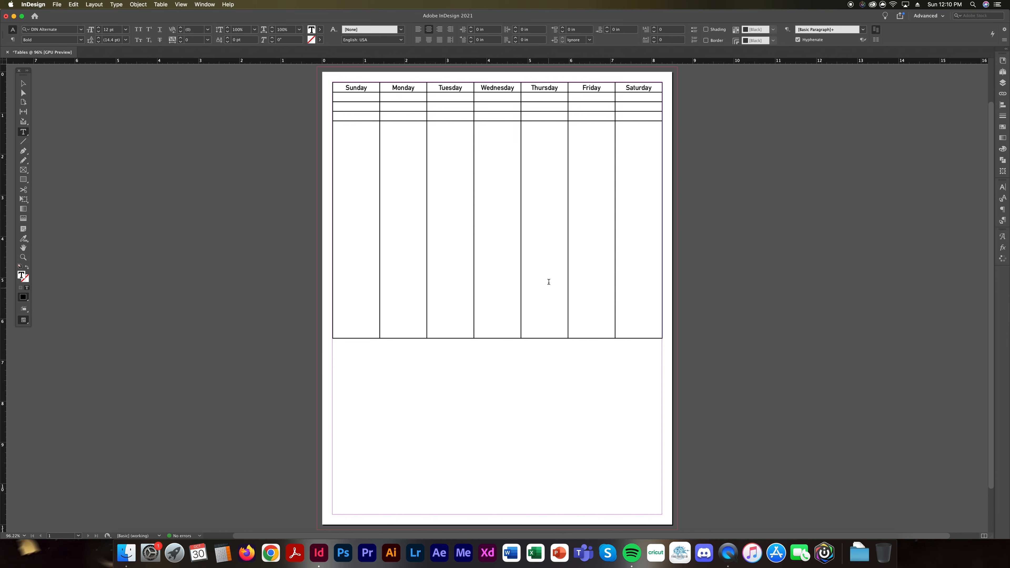
pyautogui.moveTo(345, 97); pyautogui.dragTo(661, 277)
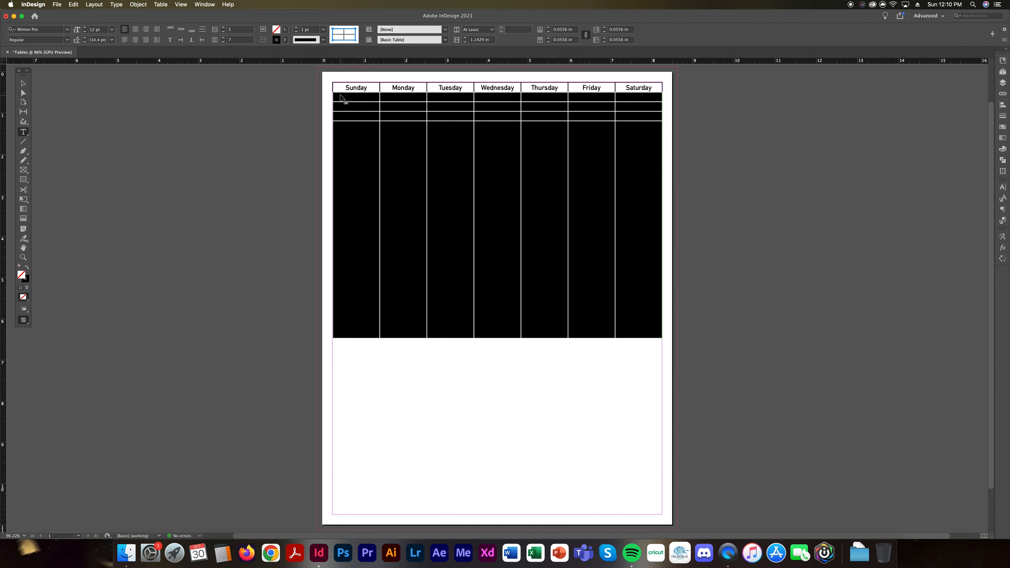
pyautogui.click(340, 101)
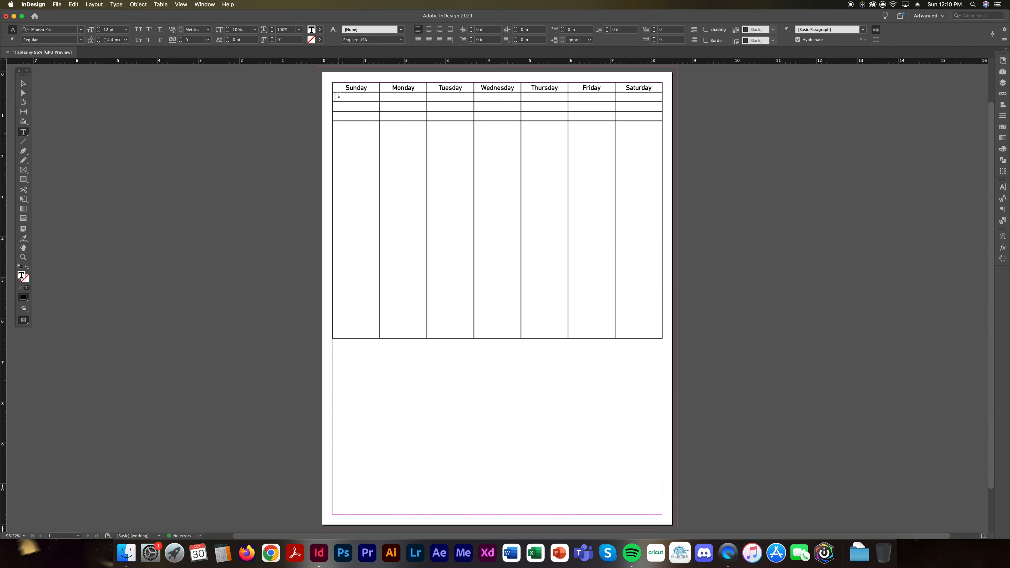
pyautogui.moveTo(337, 96); pyautogui.dragTo(631, 273)
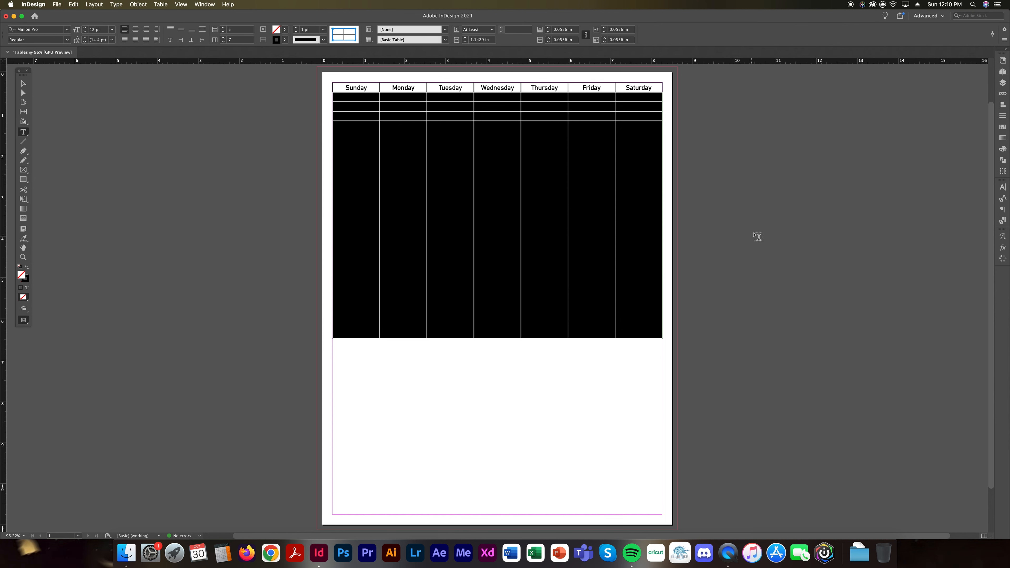
pyautogui.rightClick(466, 176)
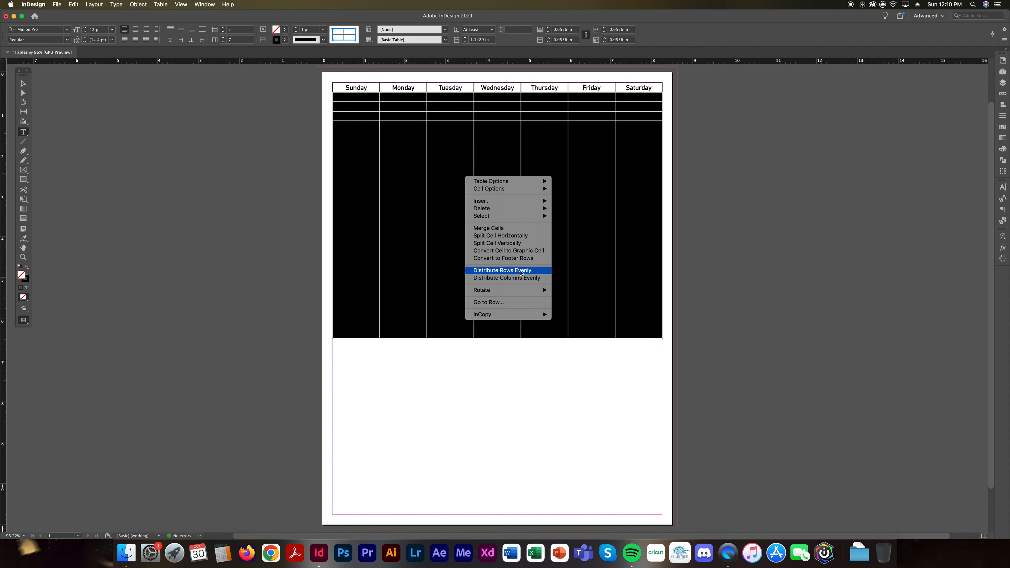
pyautogui.click(521, 271)
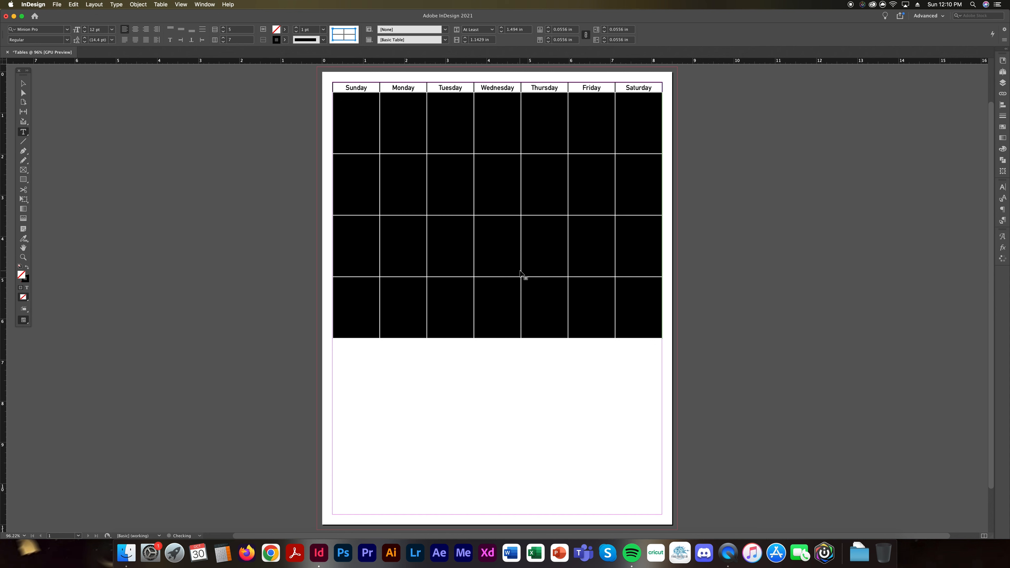
pyautogui.click(575, 251)
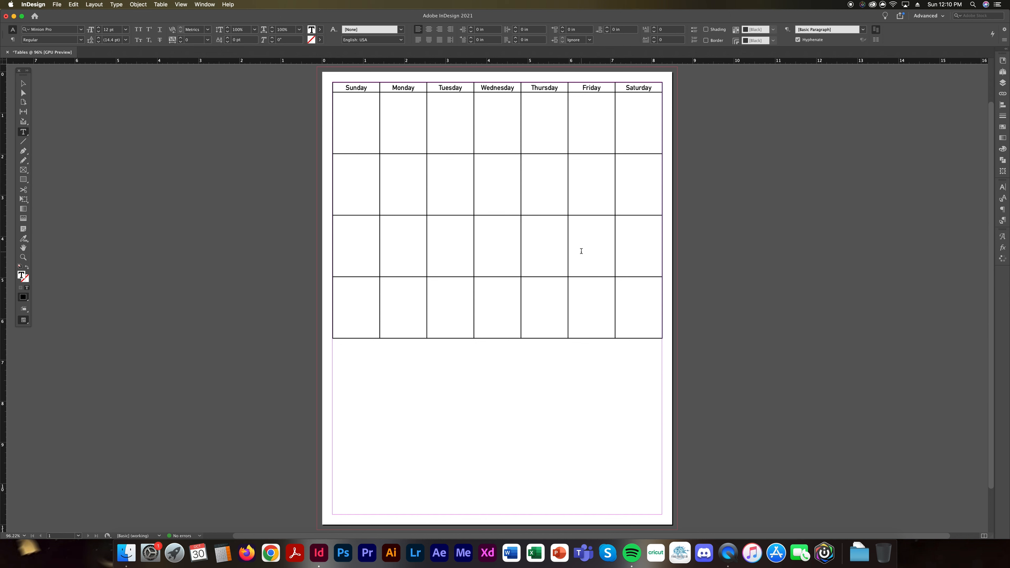
# - Try widening the Saturday column past the page edge and distributing all columns evenly, and undo both changes
pyautogui.moveTo(661, 226); pyautogui.dragTo(785, 231)
pyautogui.moveTo(372, 86); pyautogui.dragTo(846, 290)
pyautogui.rightClick(521, 150)
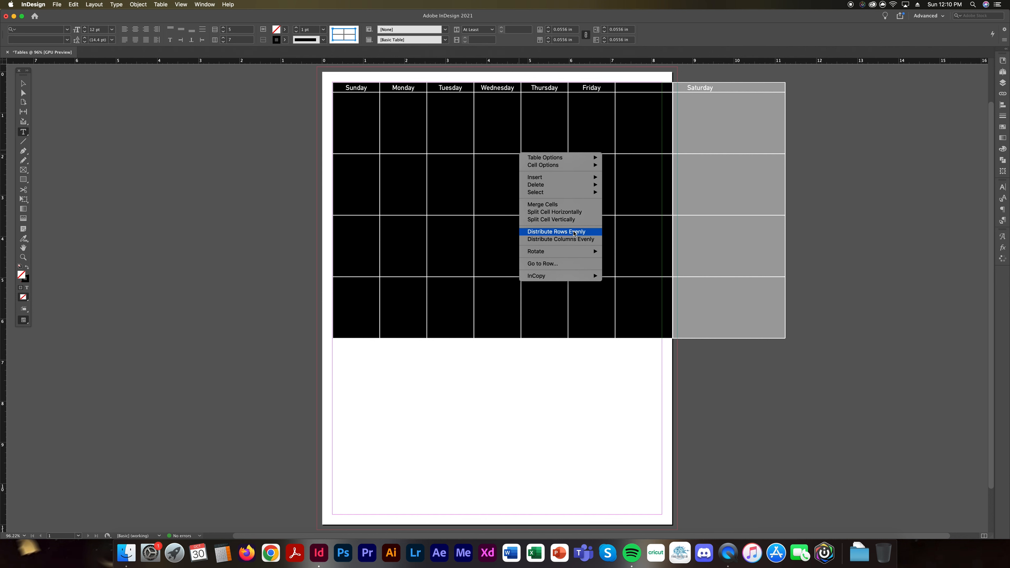
pyautogui.click(571, 239)
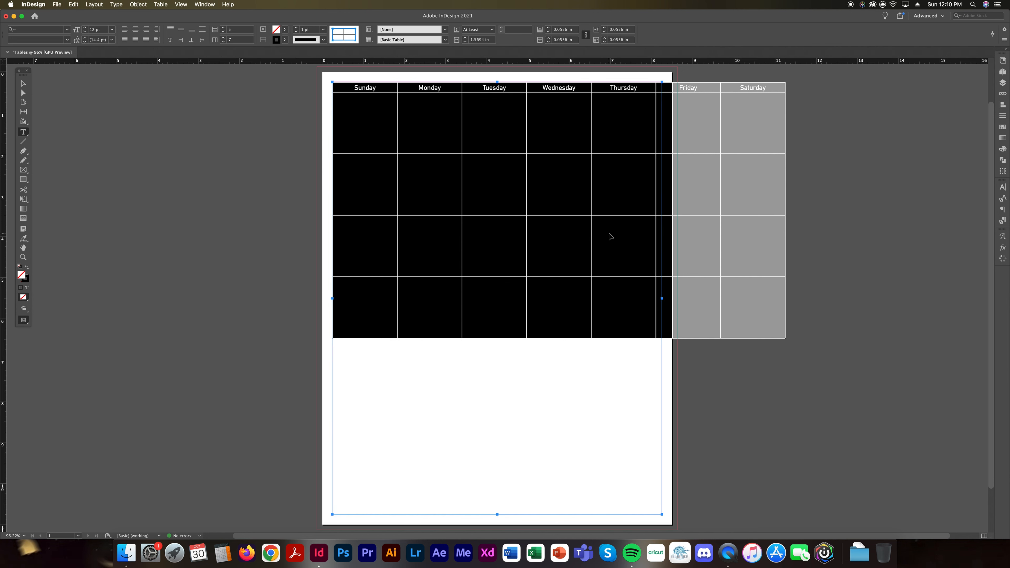
pyautogui.press('super+z')
pyautogui.press('super+z')
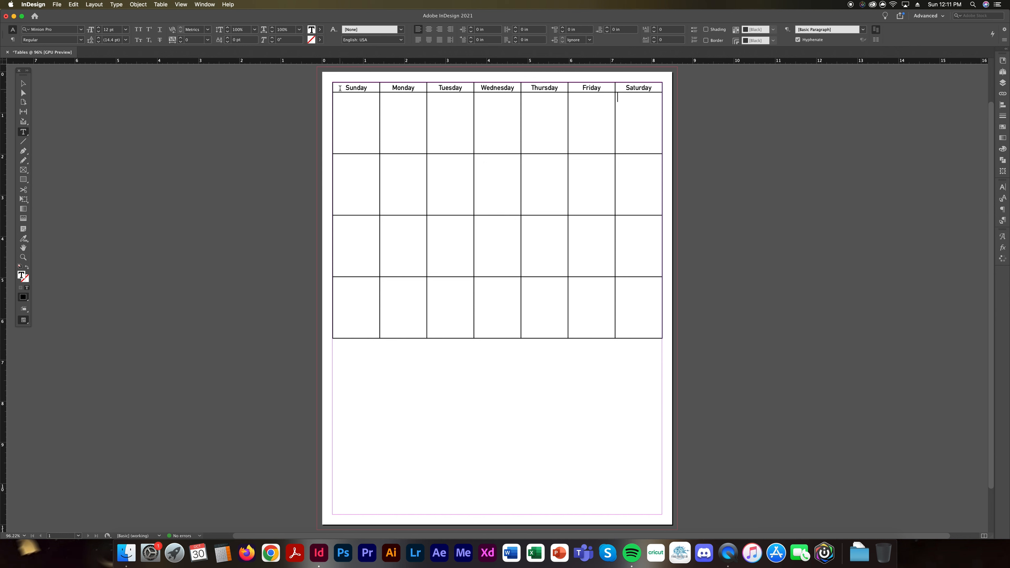
# - Fill the weekday header row's cells with the cyan swatch C=100 M=0 Y=0 K=0
pyautogui.moveTo(340, 88); pyautogui.dragTo(372, 88)
pyautogui.moveTo(339, 89); pyautogui.dragTo(668, 86)
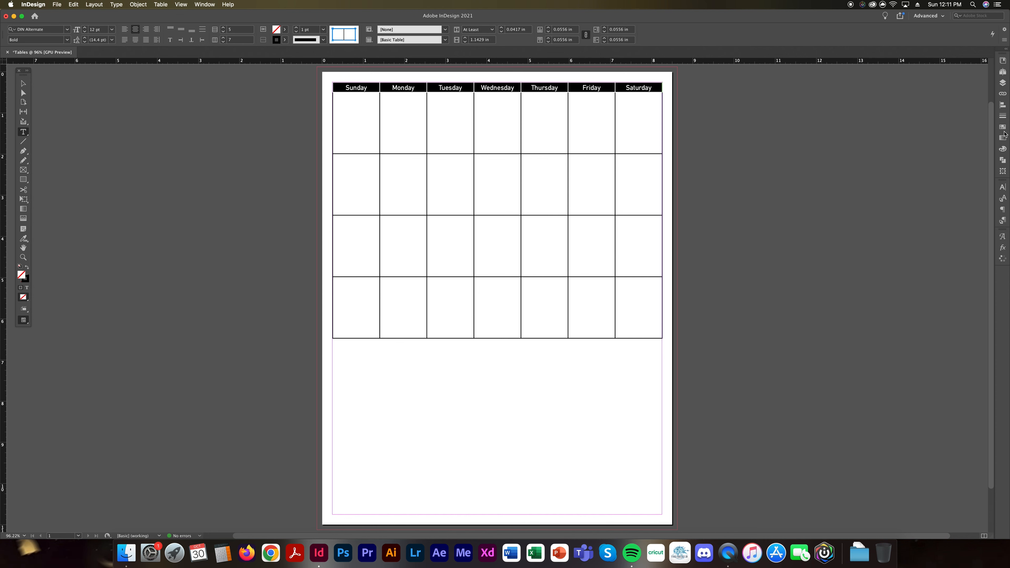
pyautogui.click(1003, 128)
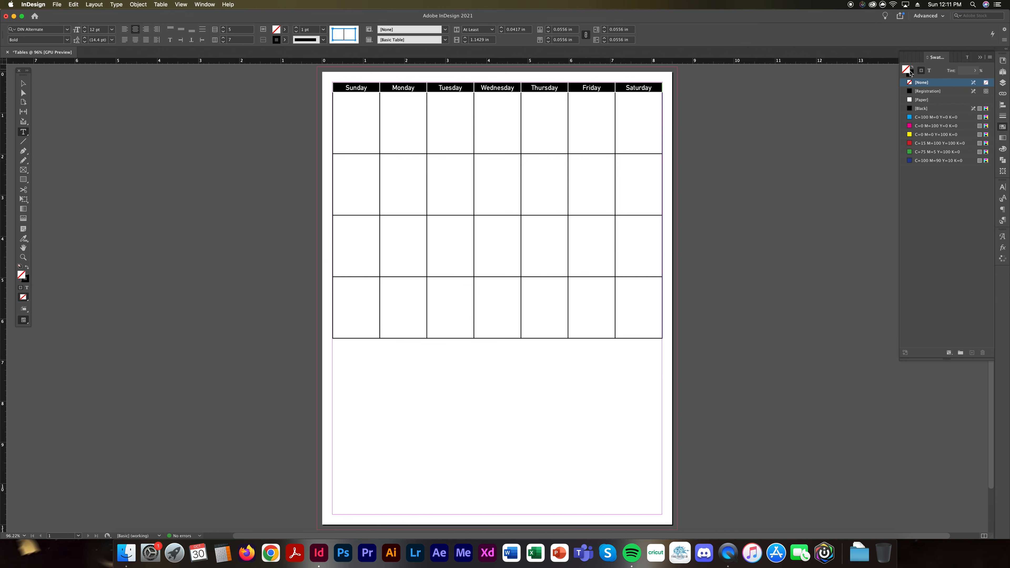
pyautogui.click(1002, 127)
pyautogui.click(1002, 127)
pyautogui.click(910, 73)
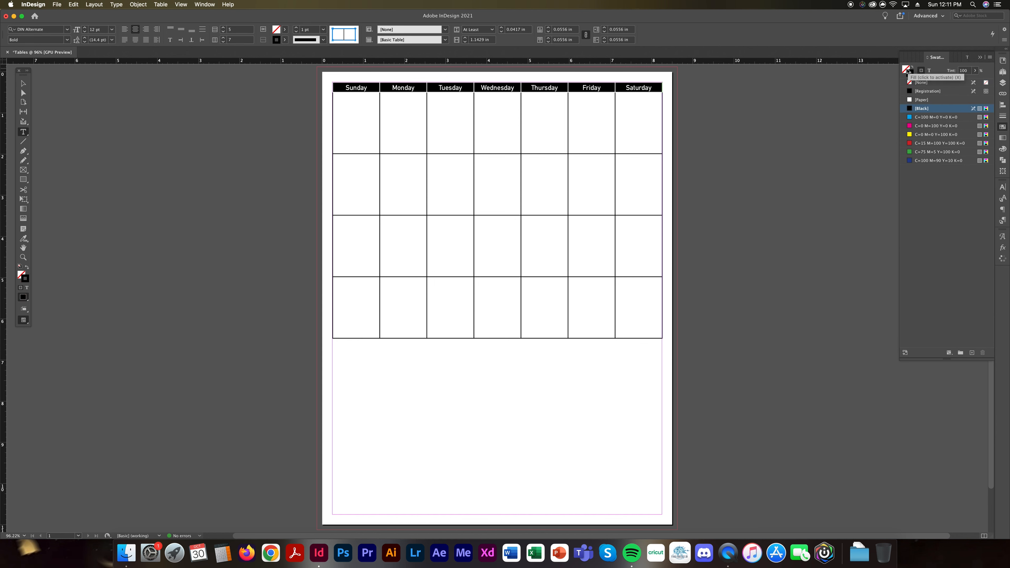
pyautogui.click(908, 68)
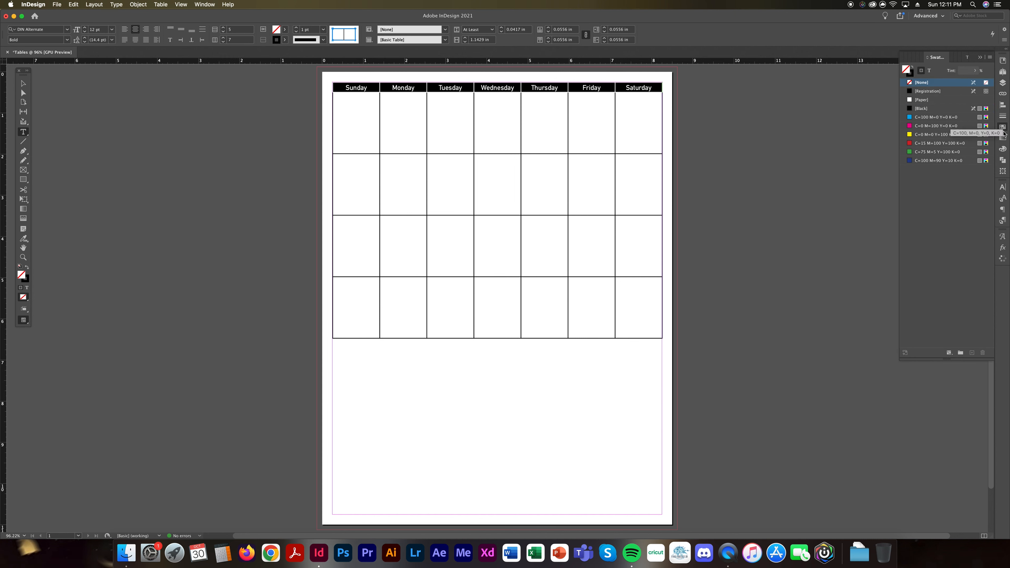
pyautogui.click(946, 118)
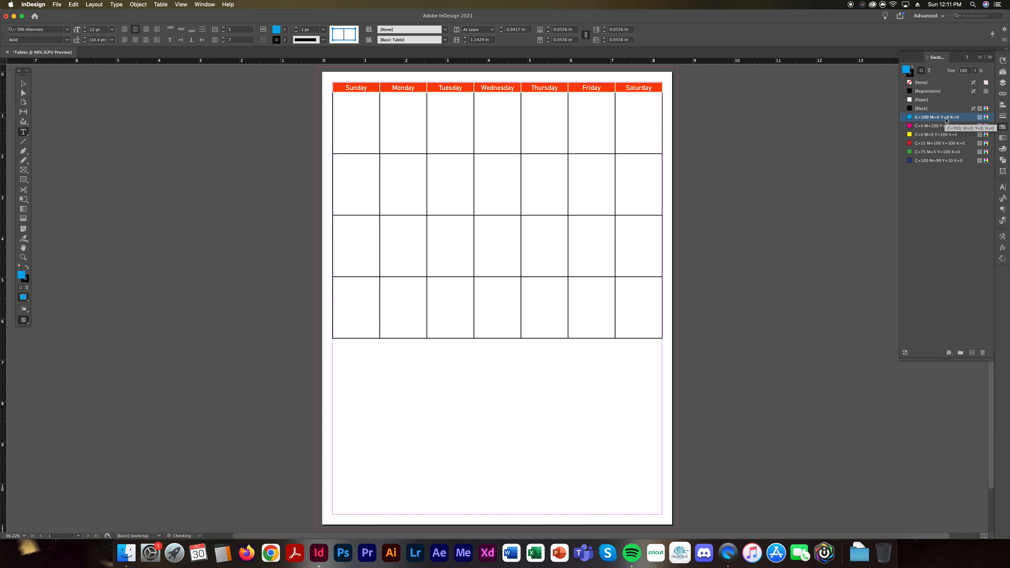
# - Colour the weekday names in the header row with the [Paper] swatch
pyautogui.click(549, 85)
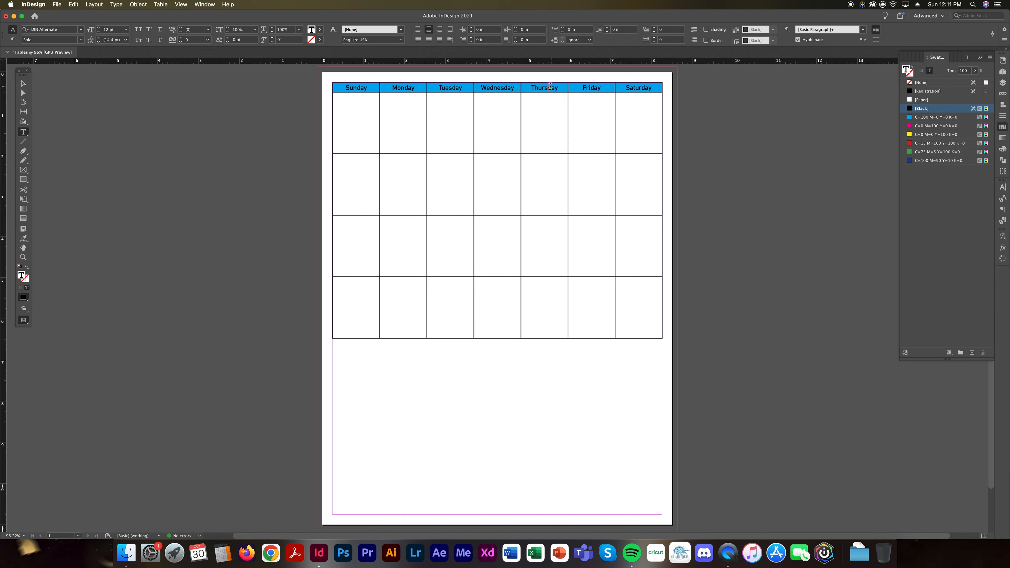
pyautogui.moveTo(352, 88); pyautogui.dragTo(656, 87)
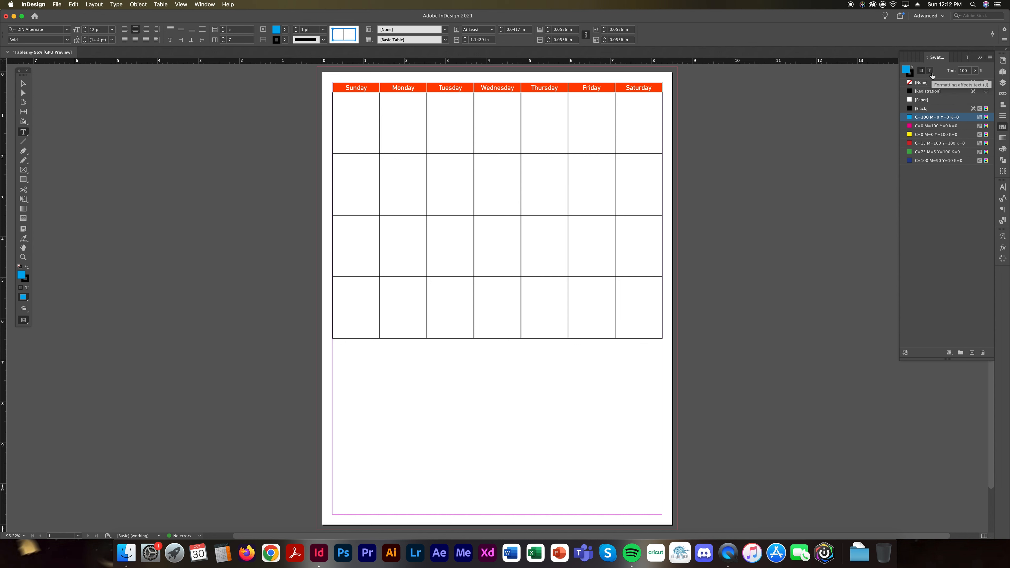
pyautogui.click(630, 94)
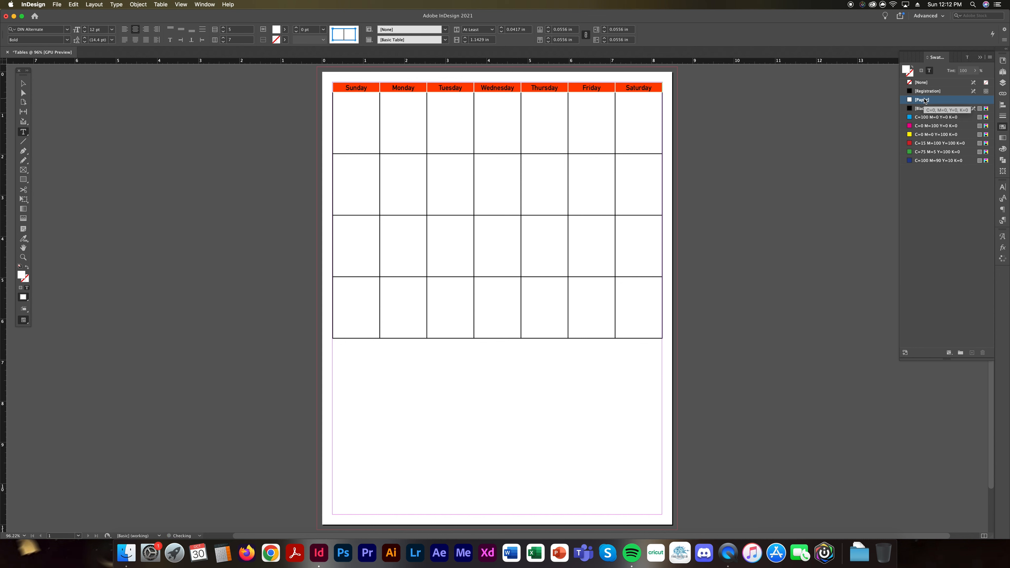
pyautogui.click(551, 87)
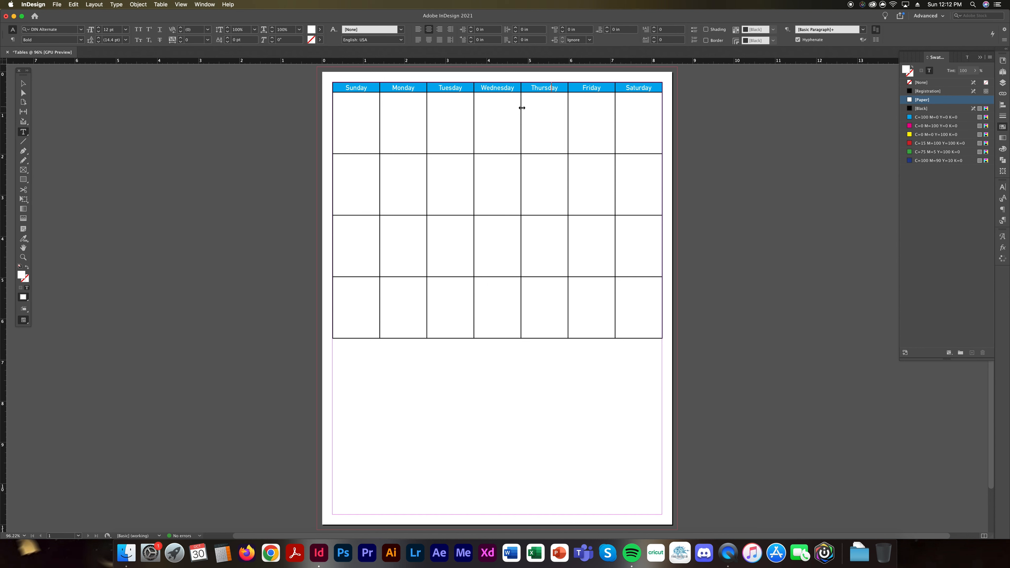
pyautogui.moveTo(354, 87); pyautogui.dragTo(408, 131)
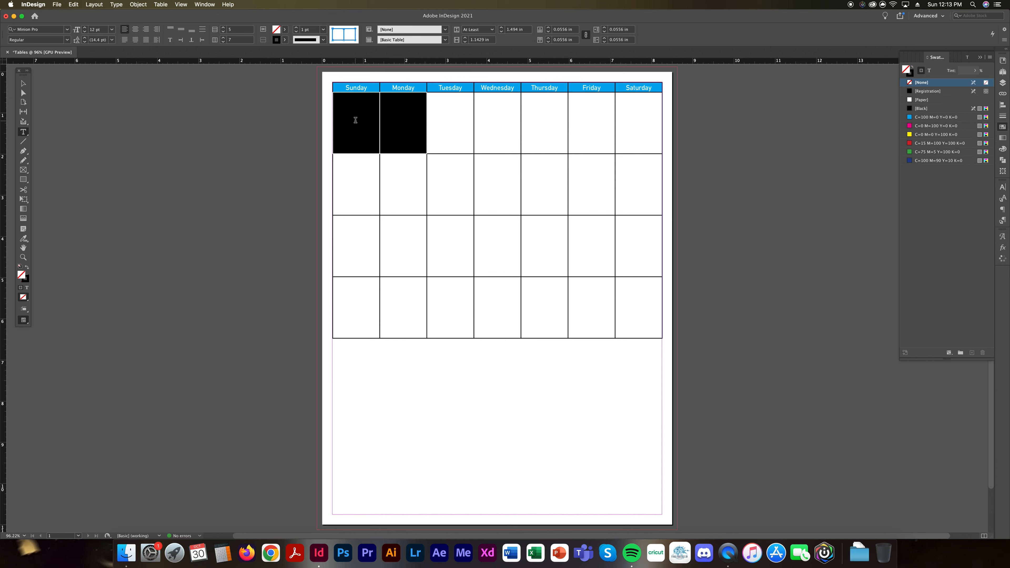
pyautogui.moveTo(355, 120); pyautogui.dragTo(408, 124)
pyautogui.click(341, 121)
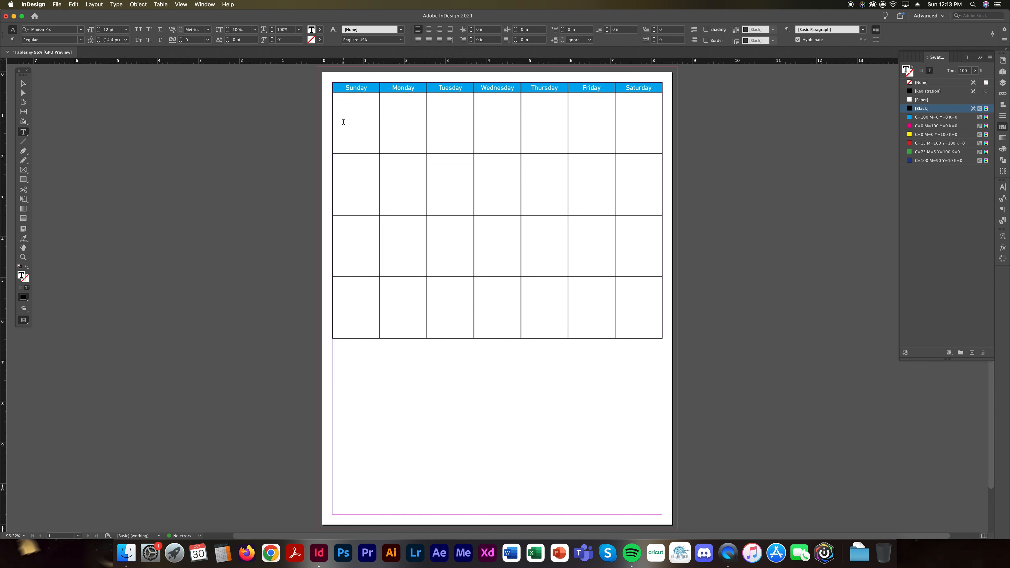
pyautogui.moveTo(341, 122); pyautogui.dragTo(410, 117)
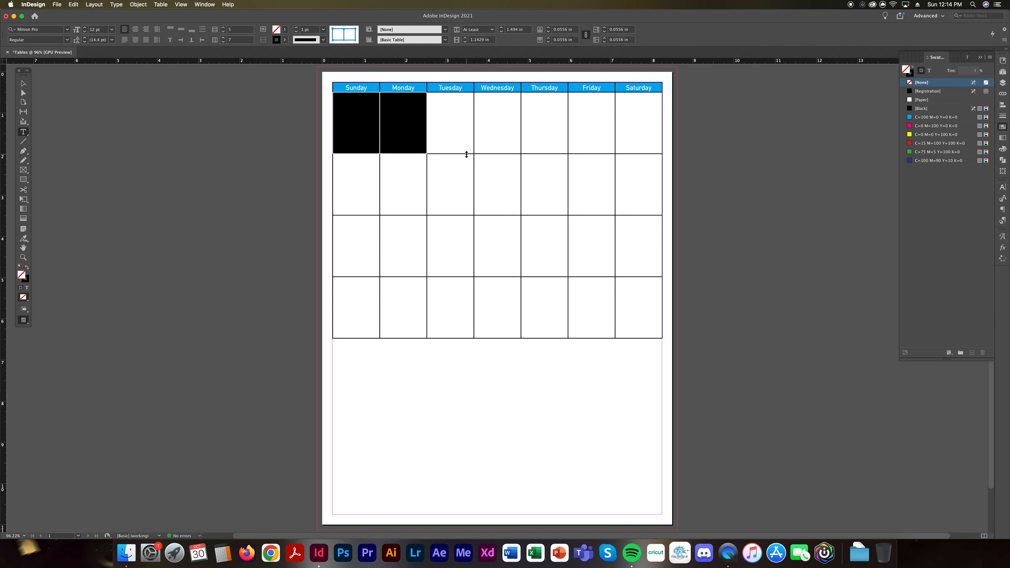
pyautogui.click(352, 131)
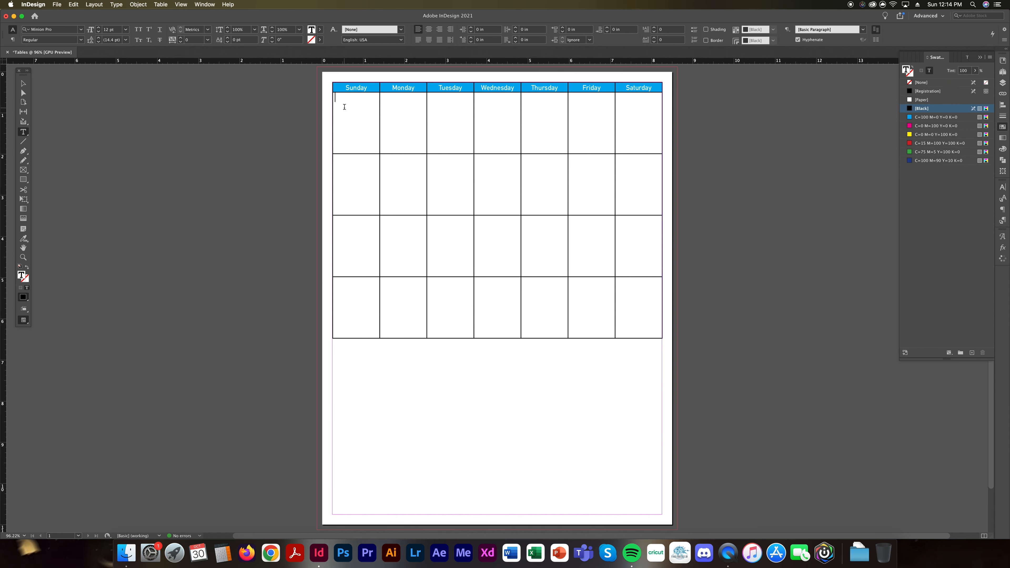
# - Try colouring only the border between the first-week Sunday and Monday cells with C=0 M=100 Y=0 K=0, and undo it
pyautogui.moveTo(344, 107); pyautogui.dragTo(395, 110)
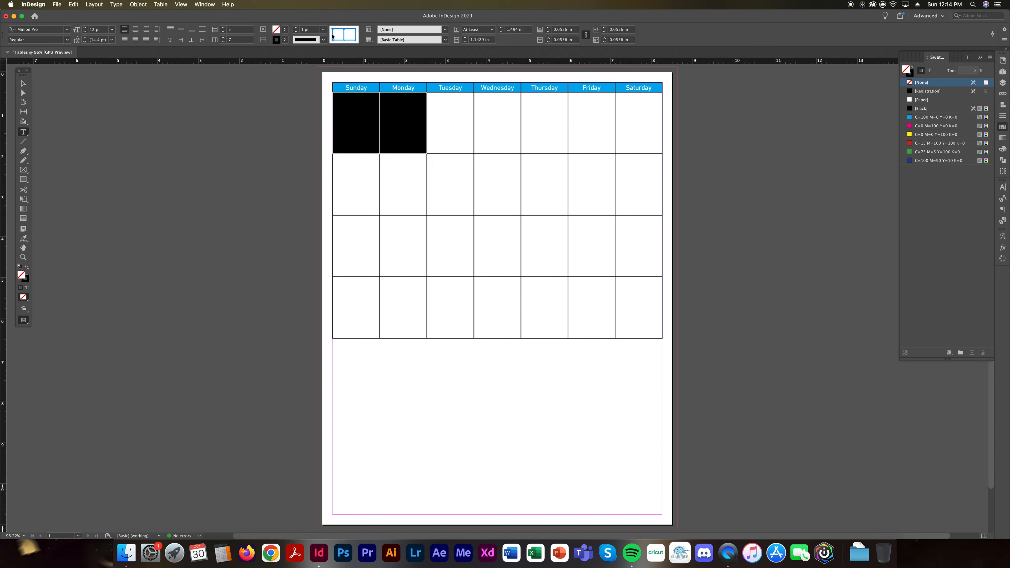
pyautogui.click(341, 29)
pyautogui.click(344, 35)
pyautogui.click(355, 36)
pyautogui.click(349, 40)
pyautogui.click(344, 35)
pyautogui.click(915, 125)
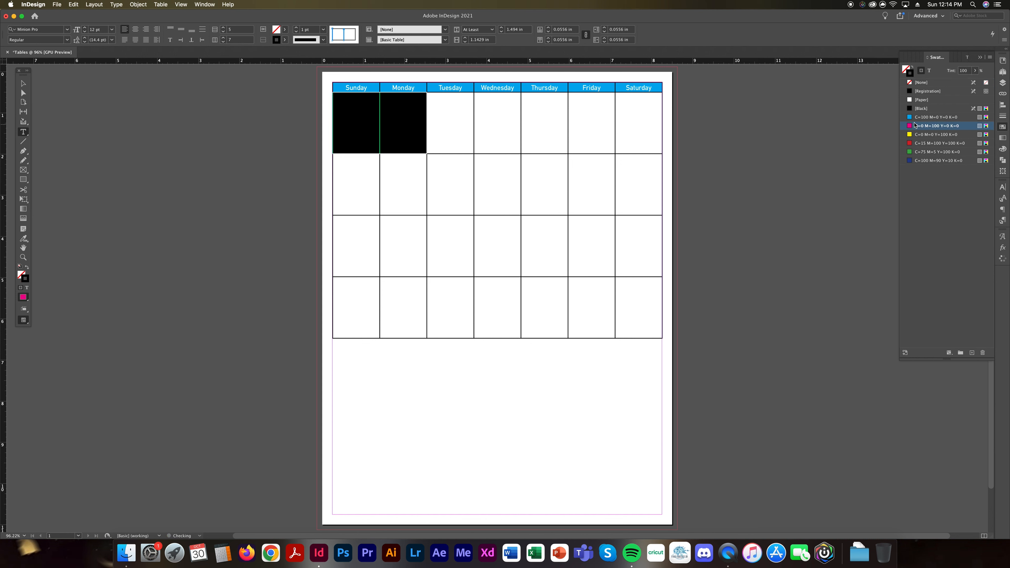
pyautogui.click(341, 32)
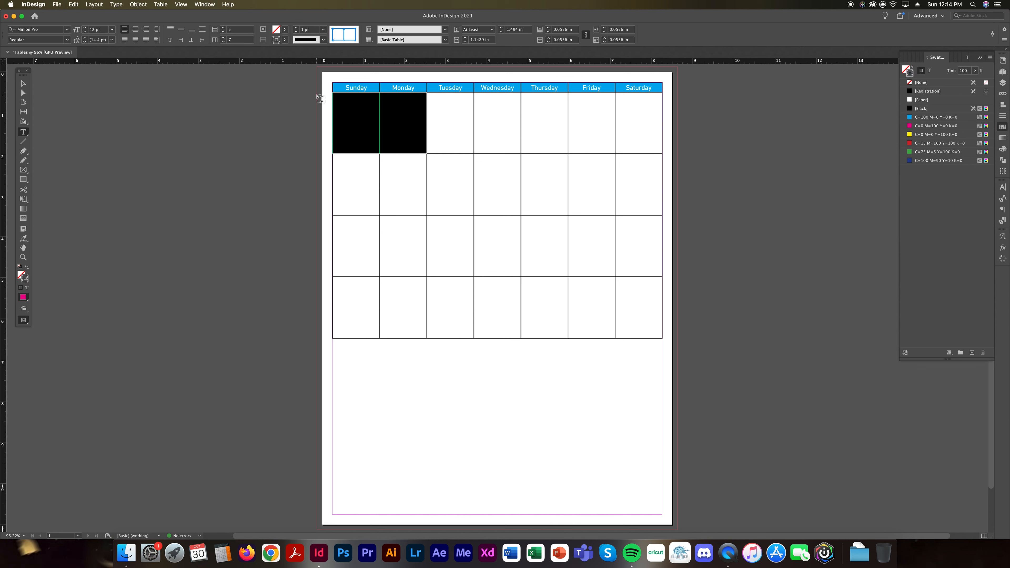
pyautogui.click(360, 119)
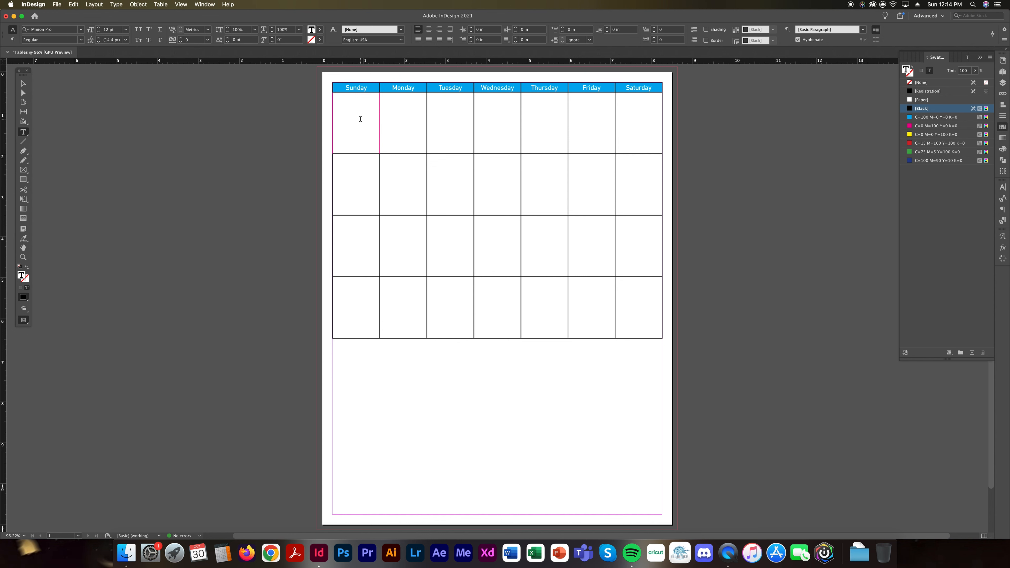
pyautogui.press('super+z')
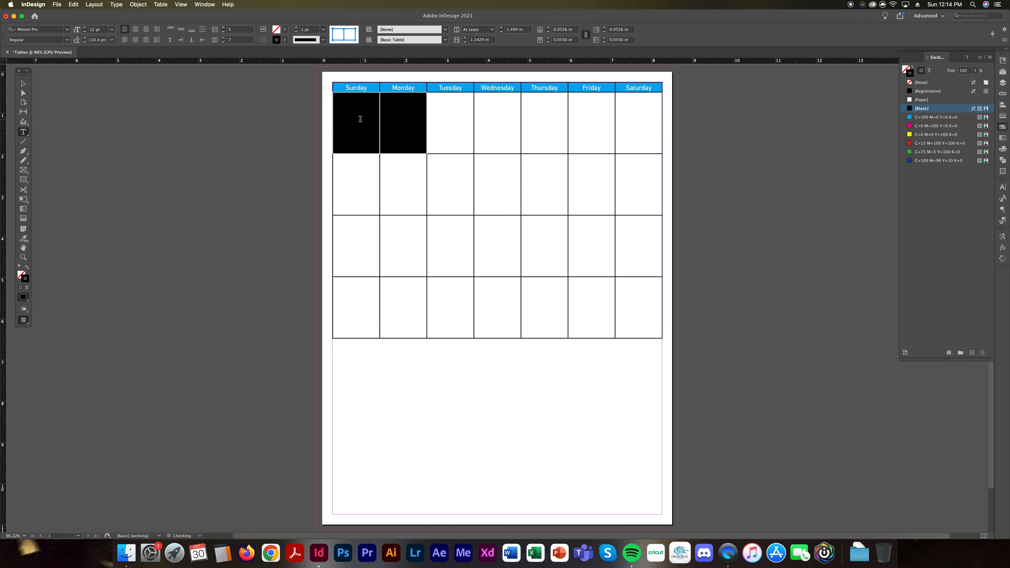
# - Try colouring the outer and inner borders of the first-week Sunday and Monday cells with C=0 M=100 Y=0 K=0, undoing each attempt
pyautogui.click(347, 40)
pyautogui.click(356, 33)
pyautogui.click(345, 35)
pyautogui.click(355, 35)
pyautogui.click(343, 35)
pyautogui.click(344, 35)
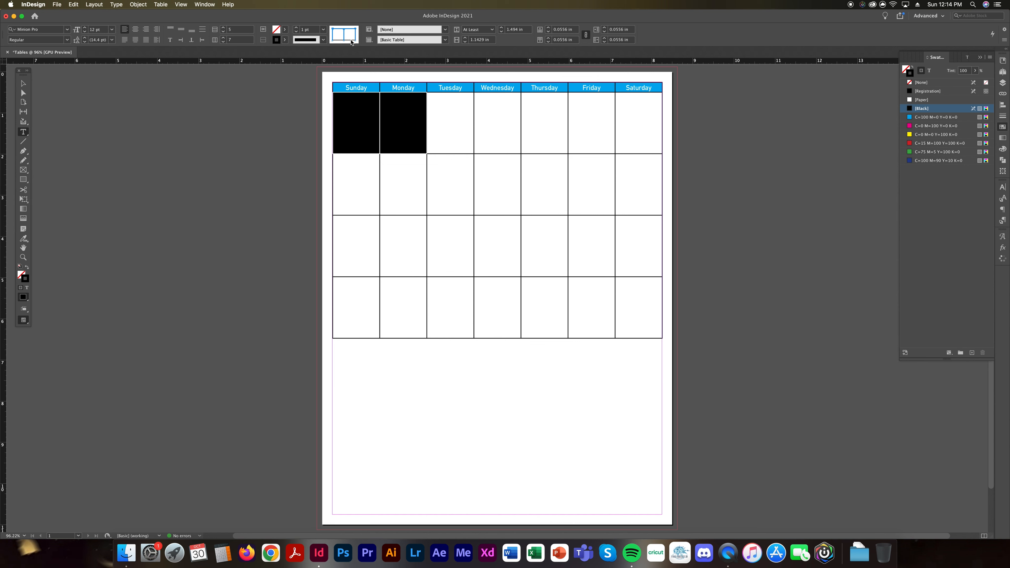
pyautogui.click(909, 126)
pyautogui.click(395, 121)
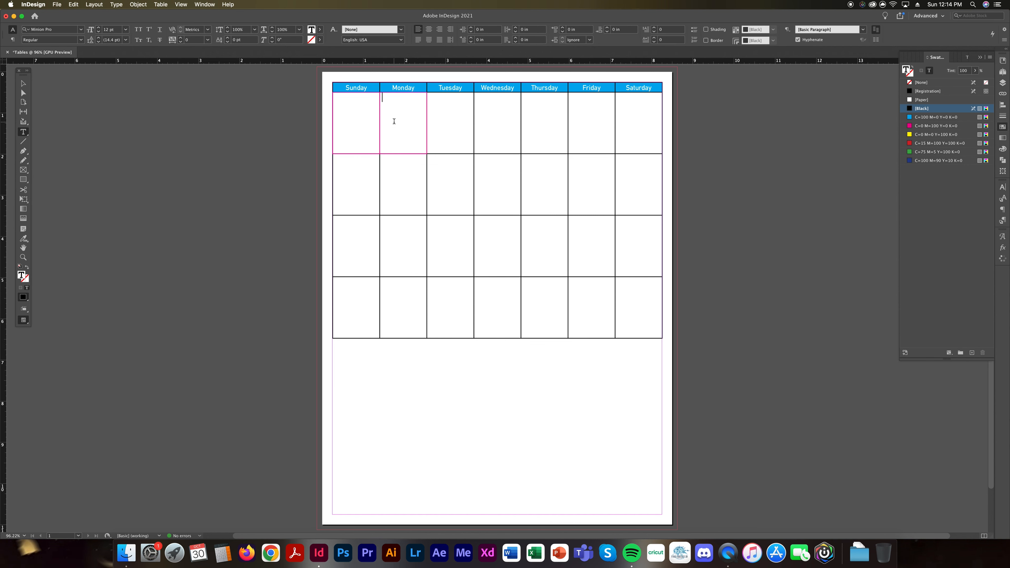
pyautogui.click(343, 36)
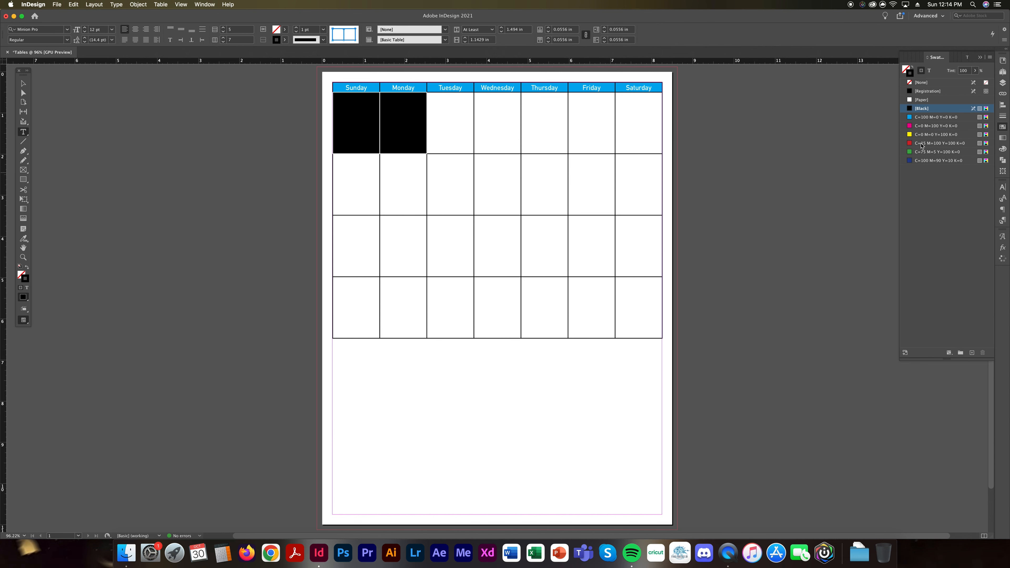
pyautogui.click(930, 126)
pyautogui.click(394, 121)
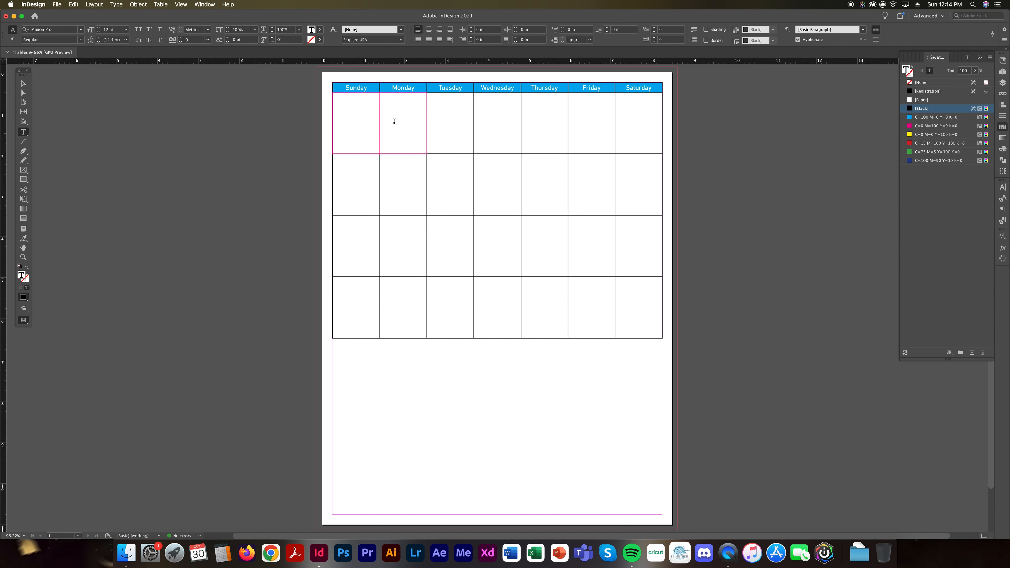
pyautogui.press('super+z')
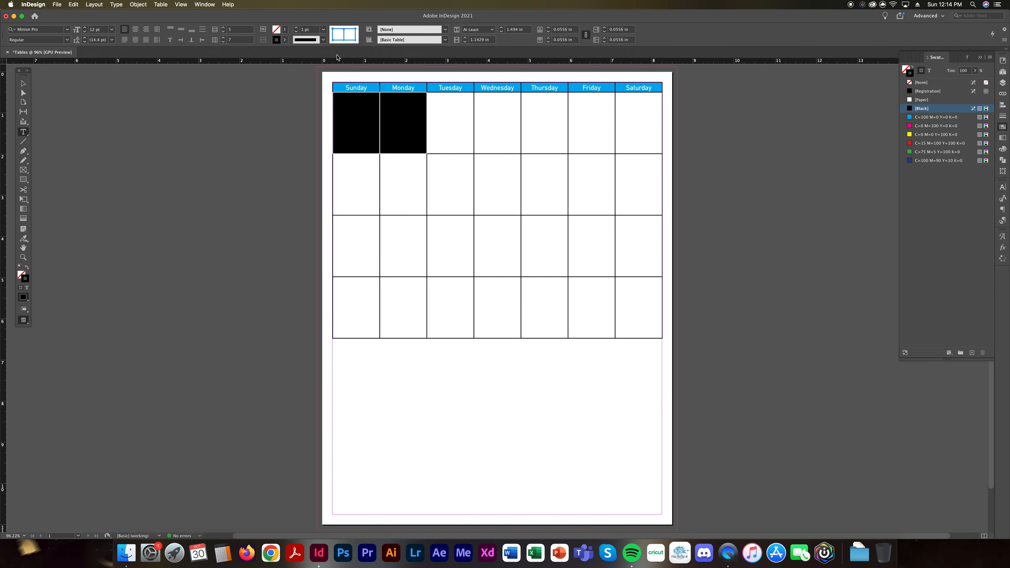
# - Colour only the left outer border of the first-week Sunday and Monday cells with C=0 M=100 Y=0 K=0
pyautogui.click(342, 35)
pyautogui.click(342, 29)
pyautogui.click(370, 129)
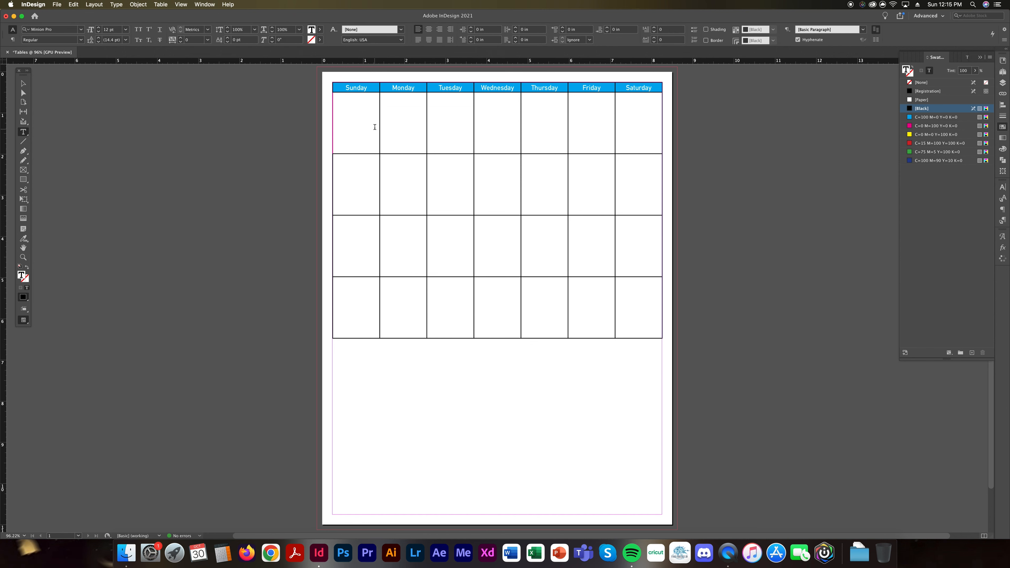
# - Include all borders of the first-week Sunday and Monday cells and colour them with C=0 M=100 Y=0 K=0
pyautogui.moveTo(360, 122); pyautogui.dragTo(423, 122)
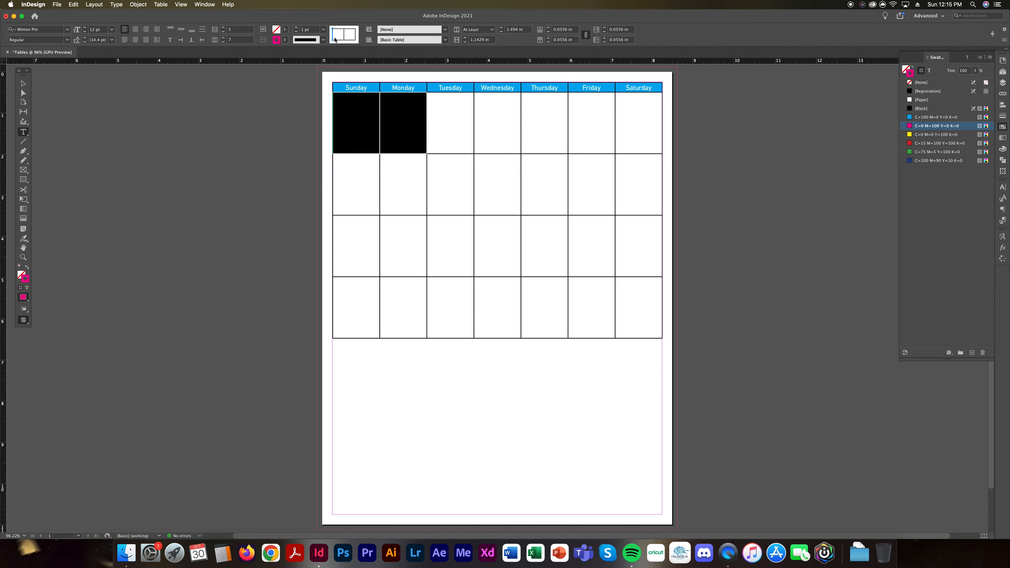
pyautogui.click(346, 29)
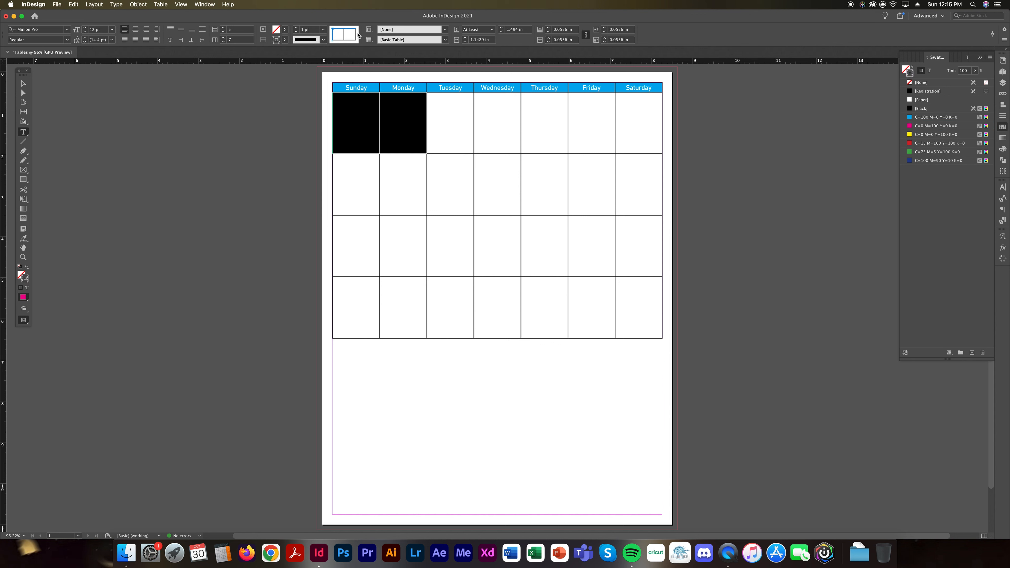
pyautogui.click(356, 35)
pyautogui.click(350, 40)
pyautogui.click(935, 126)
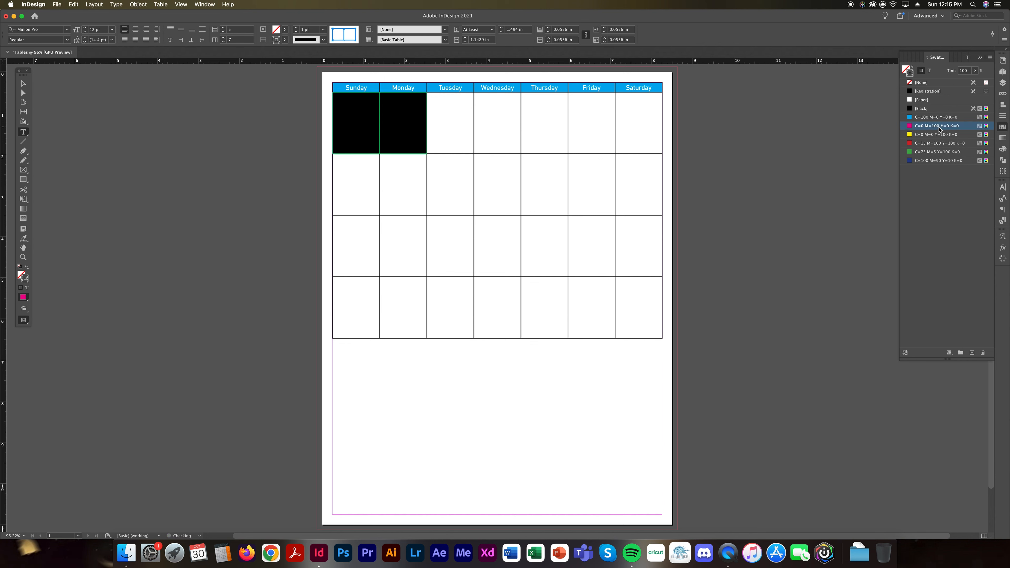
pyautogui.click(370, 136)
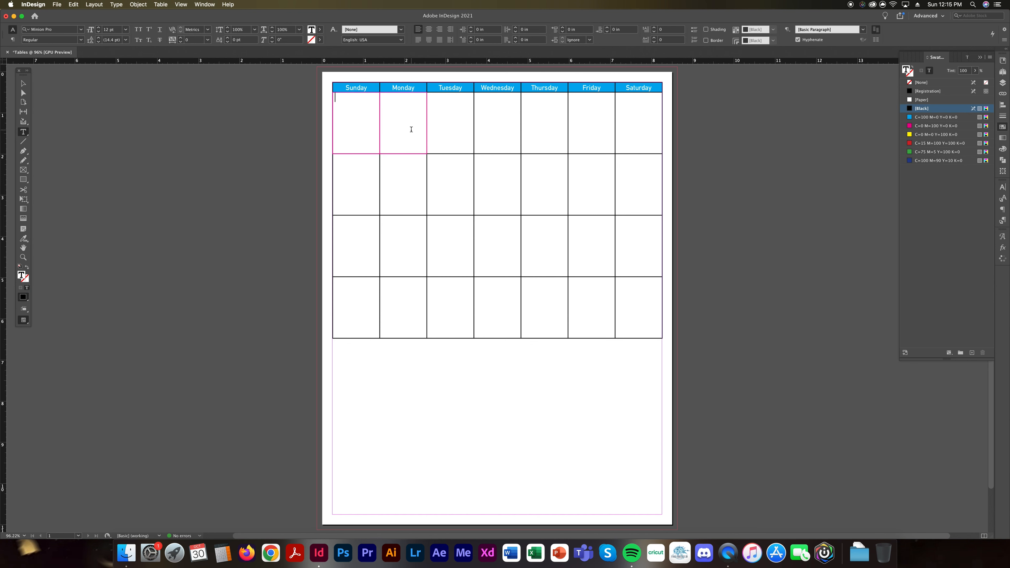
# - Recolour all borders of the first-week Sunday and Monday cells with the [Black] swatch
pyautogui.moveTo(411, 129); pyautogui.dragTo(338, 128)
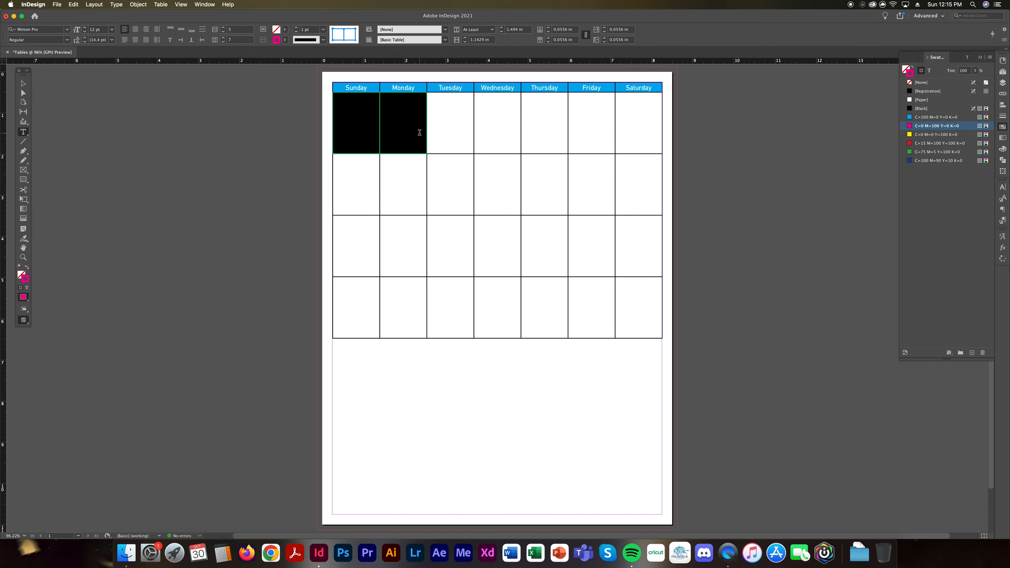
pyautogui.click(395, 135)
pyautogui.moveTo(394, 135); pyautogui.dragTo(349, 124)
pyautogui.click(919, 108)
pyautogui.click(360, 132)
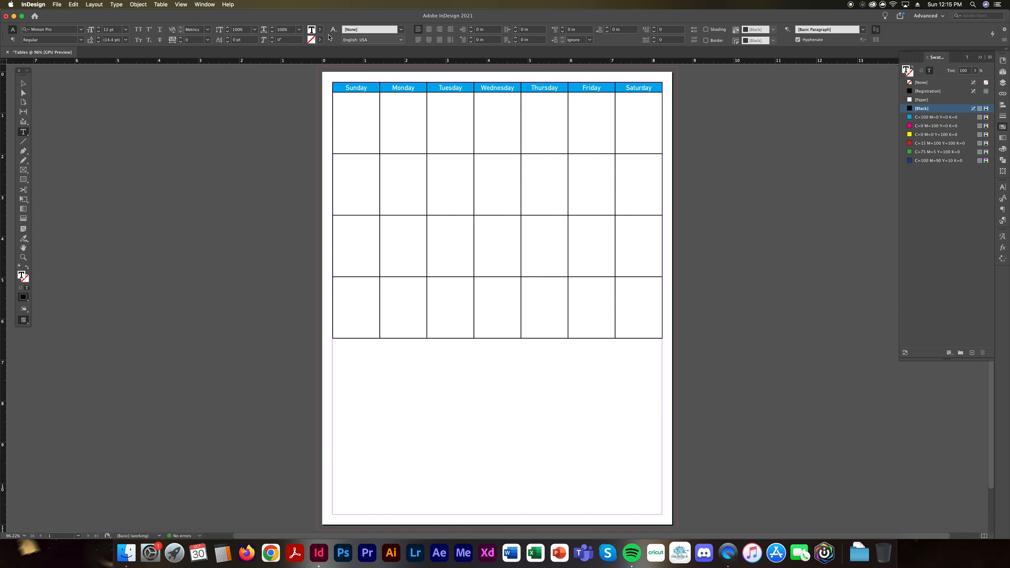
# - Set the border stroke weight of all cells in the four rows below the weekday header to 0.25 pt
pyautogui.moveTo(361, 129); pyautogui.dragTo(479, 135)
pyautogui.click(364, 105)
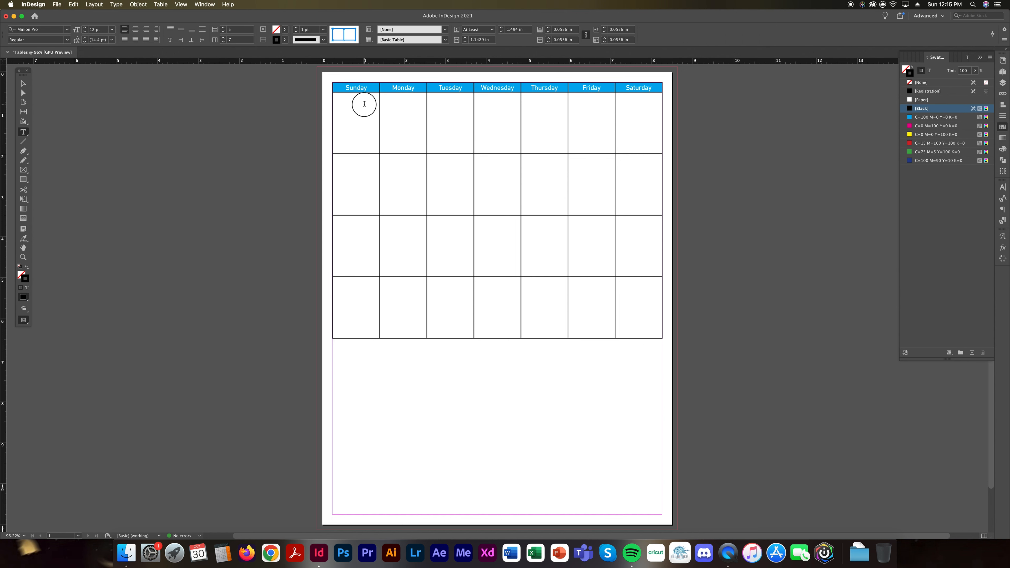
pyautogui.moveTo(358, 90); pyautogui.dragTo(660, 336)
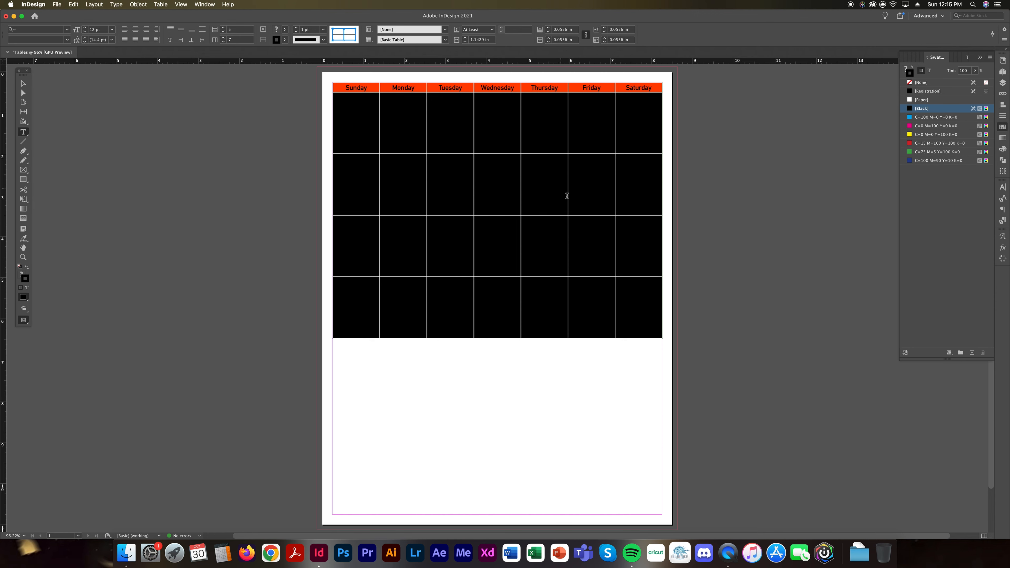
pyautogui.moveTo(361, 120); pyautogui.dragTo(845, 346)
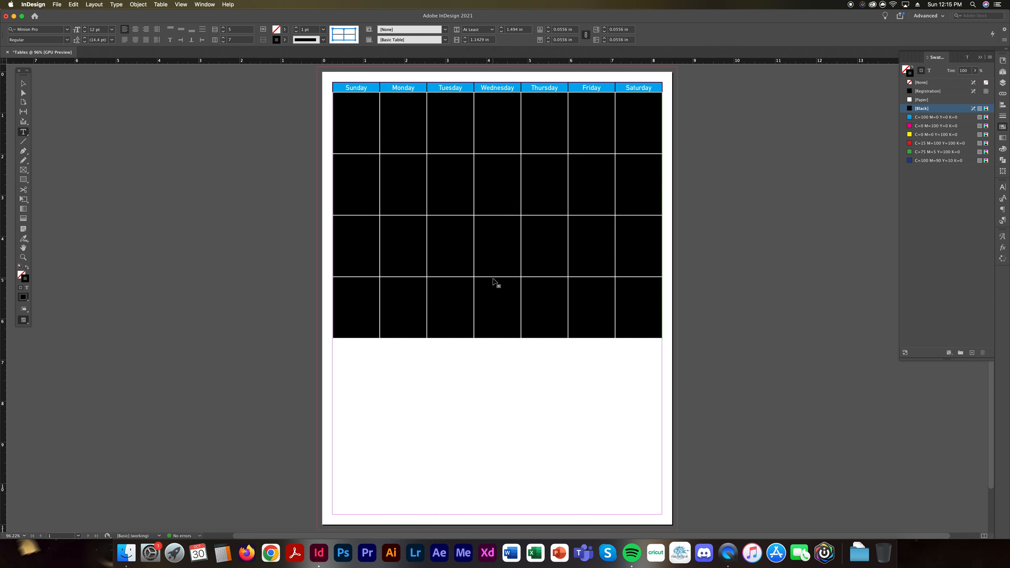
pyautogui.click(324, 30)
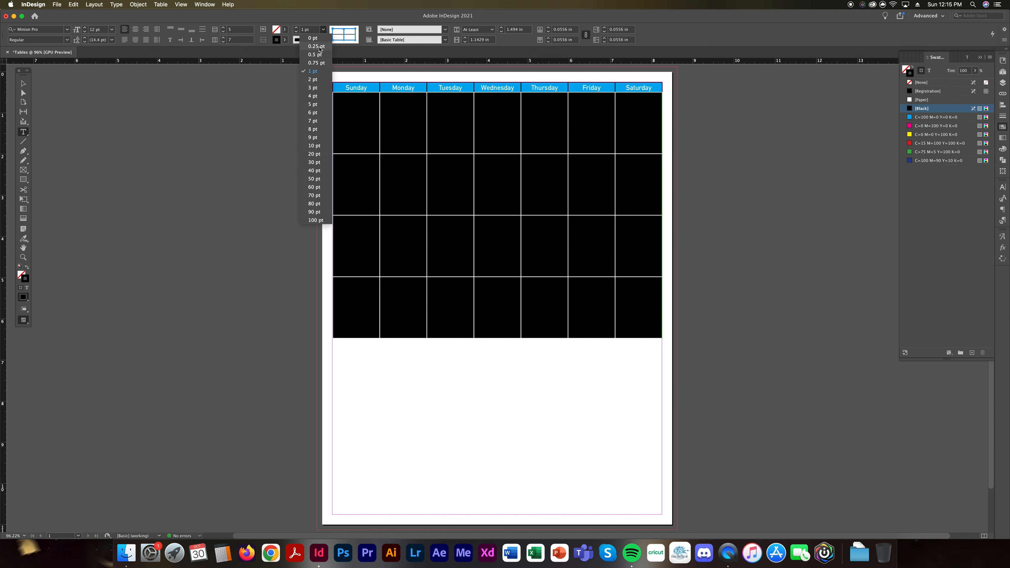
pyautogui.click(325, 27)
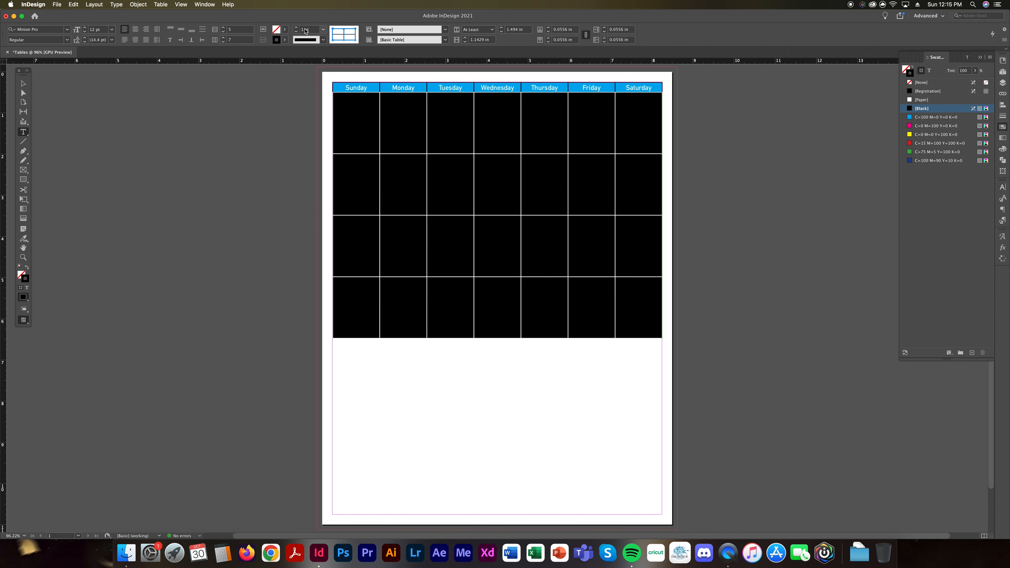
pyautogui.click(1003, 116)
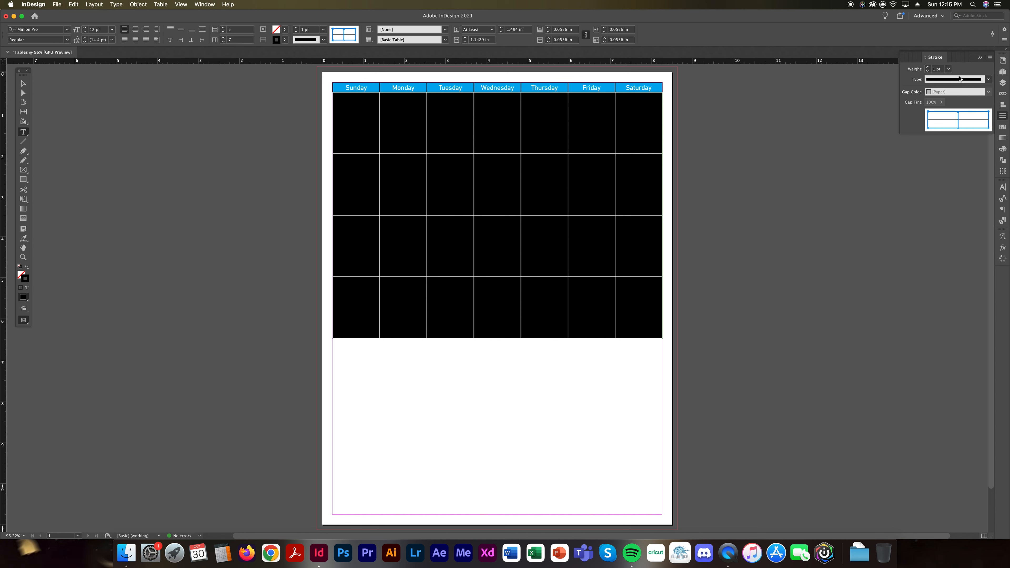
pyautogui.click(322, 30)
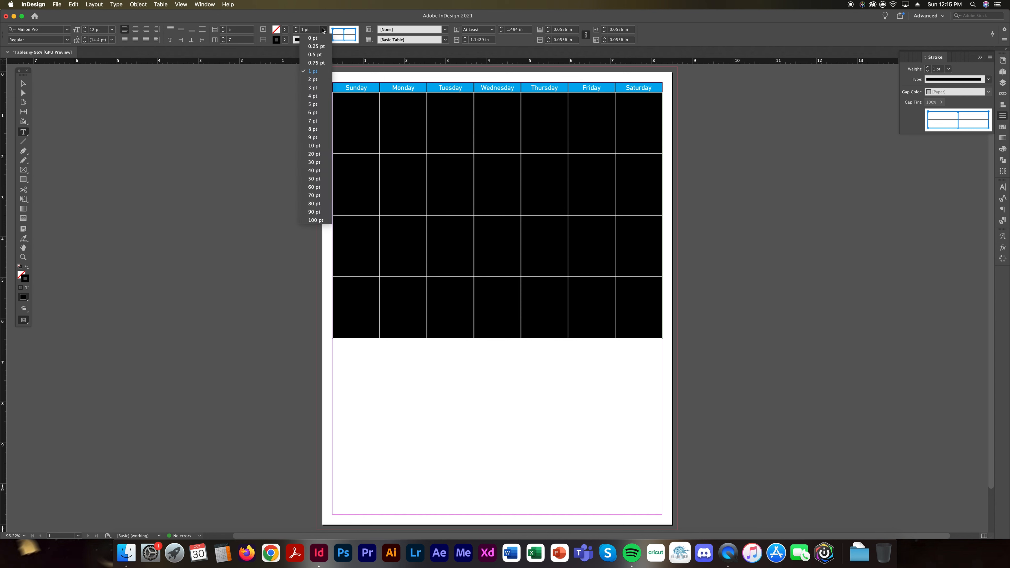
pyautogui.click(308, 39)
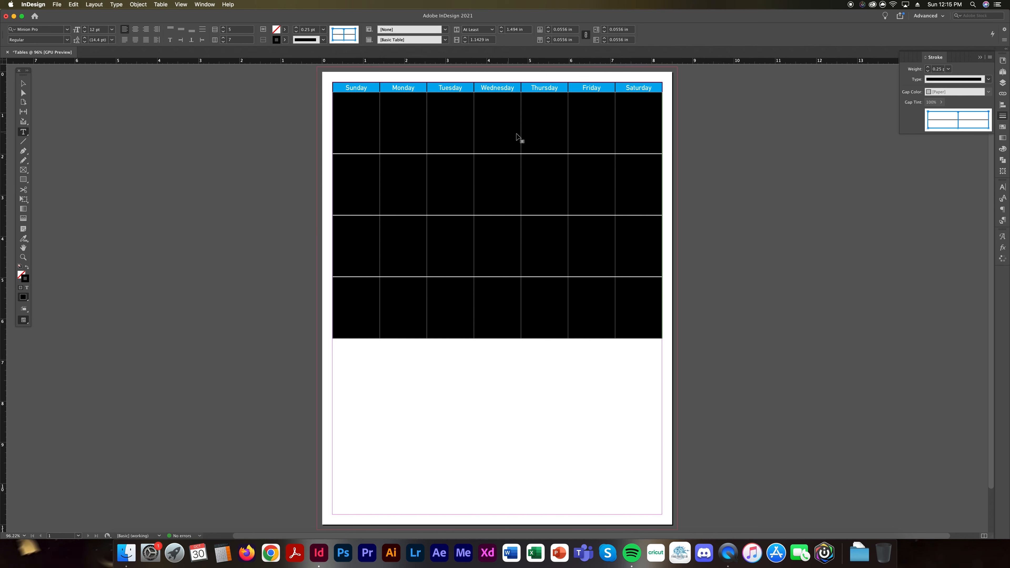
pyautogui.click(484, 124)
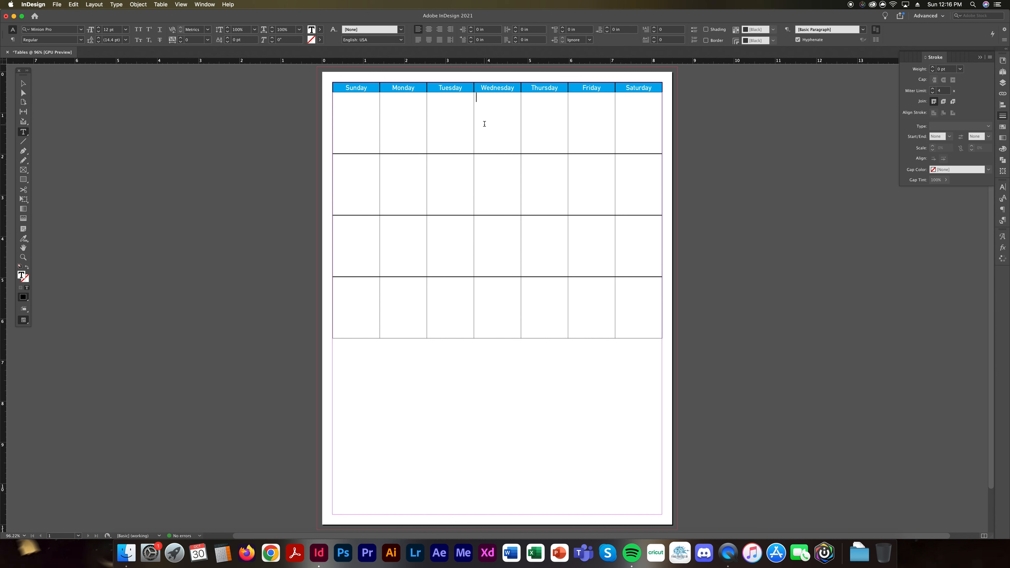
# - Set the border stroke weight of the whole table, including the weekday header row, to 0.25 pt
pyautogui.moveTo(358, 122); pyautogui.dragTo(691, 336)
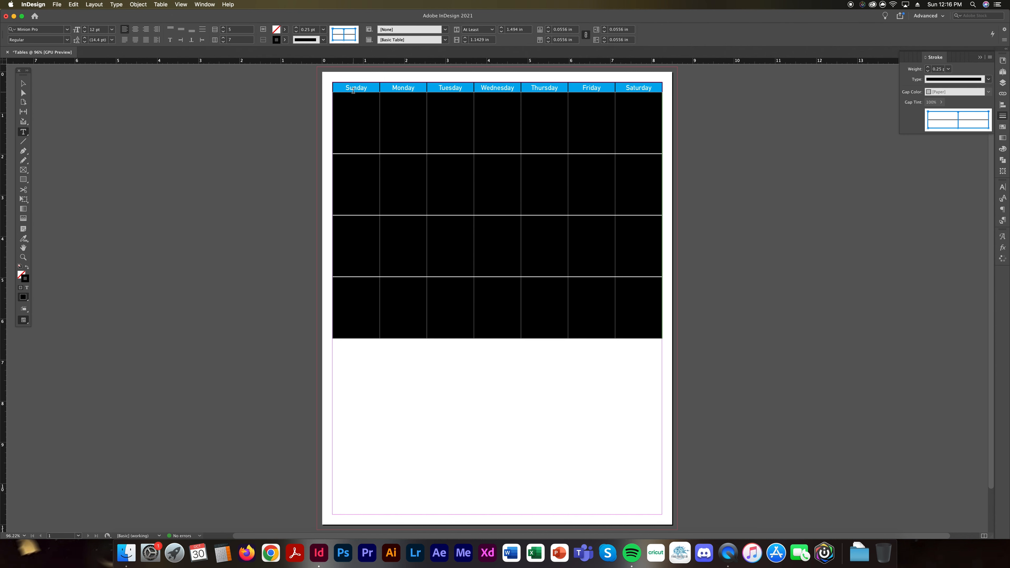
pyautogui.moveTo(357, 88); pyautogui.dragTo(762, 357)
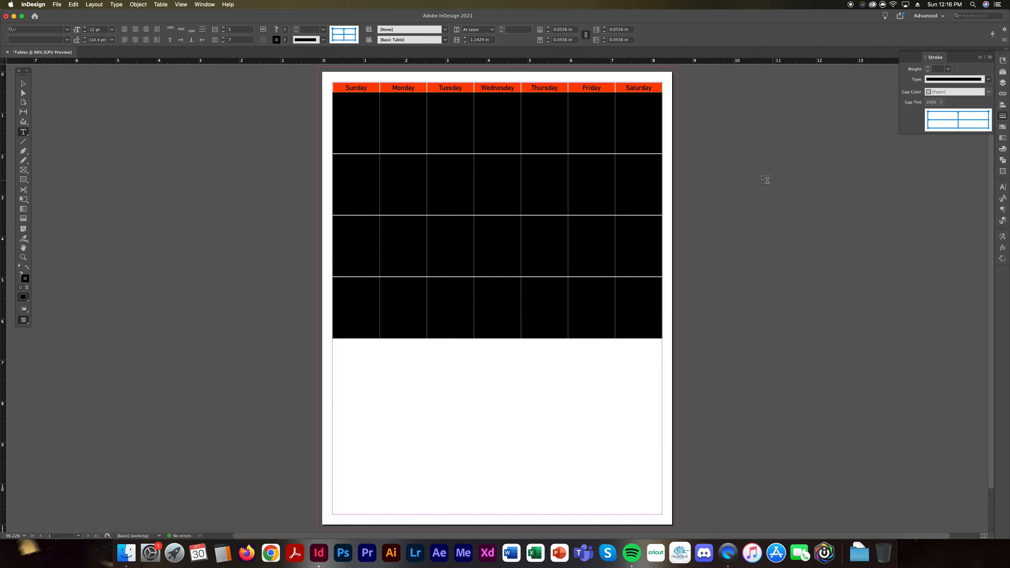
pyautogui.click(323, 29)
pyautogui.click(323, 38)
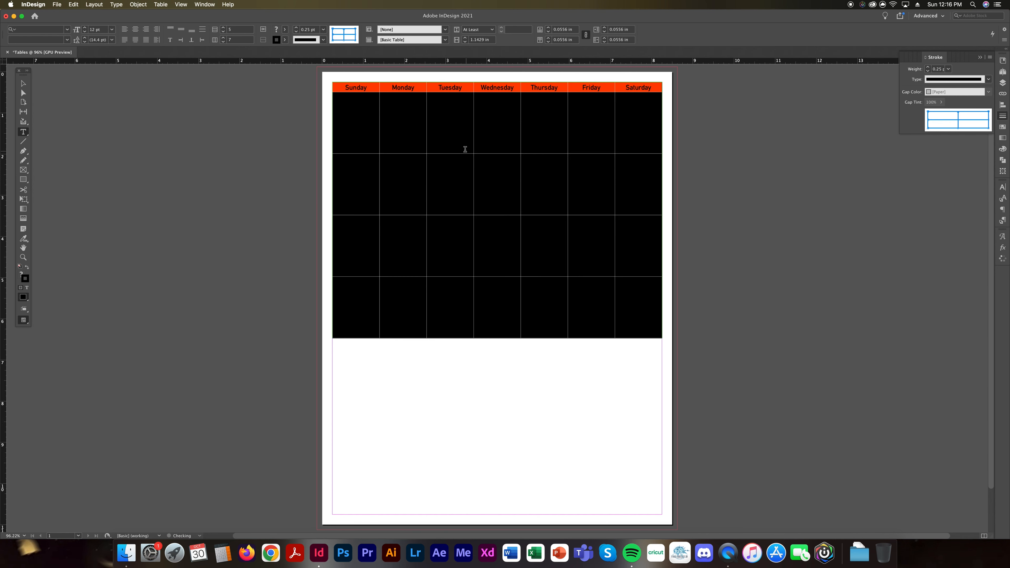
pyautogui.click(463, 144)
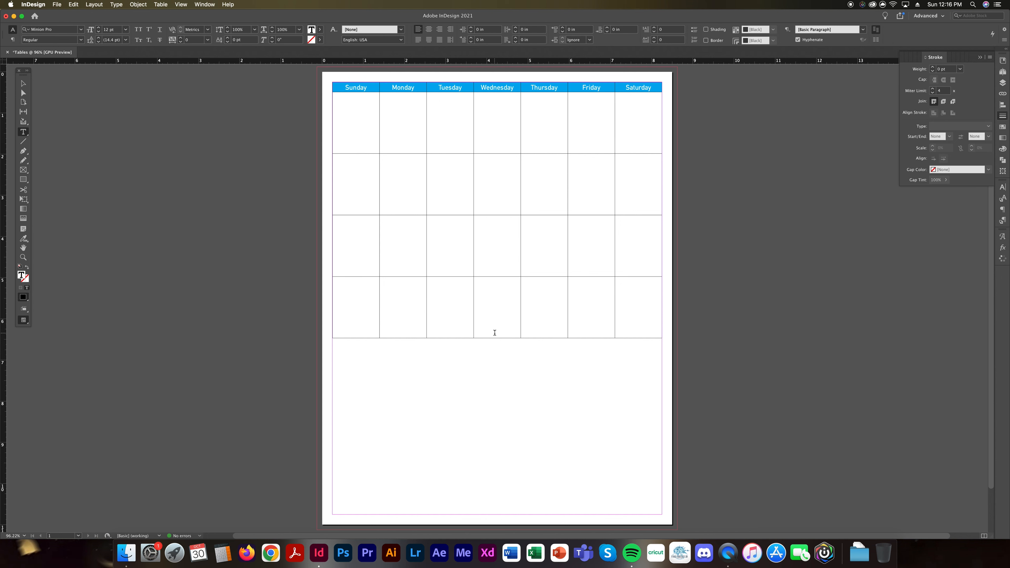
# - Shorten the table's last row slightly and distribute the four rows below the weekday header evenly
pyautogui.moveTo(495, 334); pyautogui.dragTo(494, 325)
pyautogui.moveTo(631, 311); pyautogui.dragTo(369, 149)
pyautogui.rightClick(433, 167)
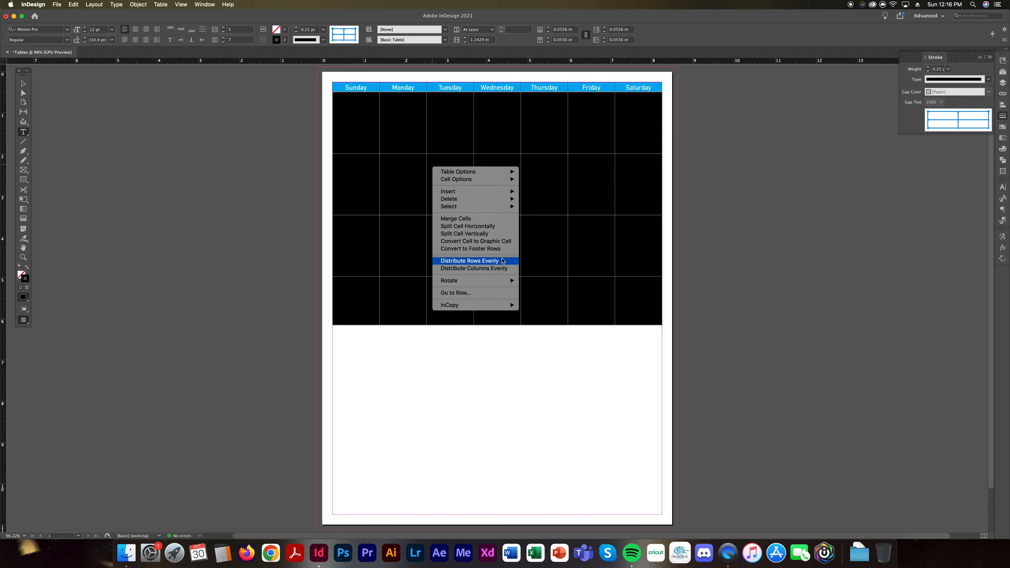
pyautogui.click(499, 261)
pyautogui.click(459, 169)
pyautogui.moveTo(360, 121); pyautogui.dragTo(640, 292)
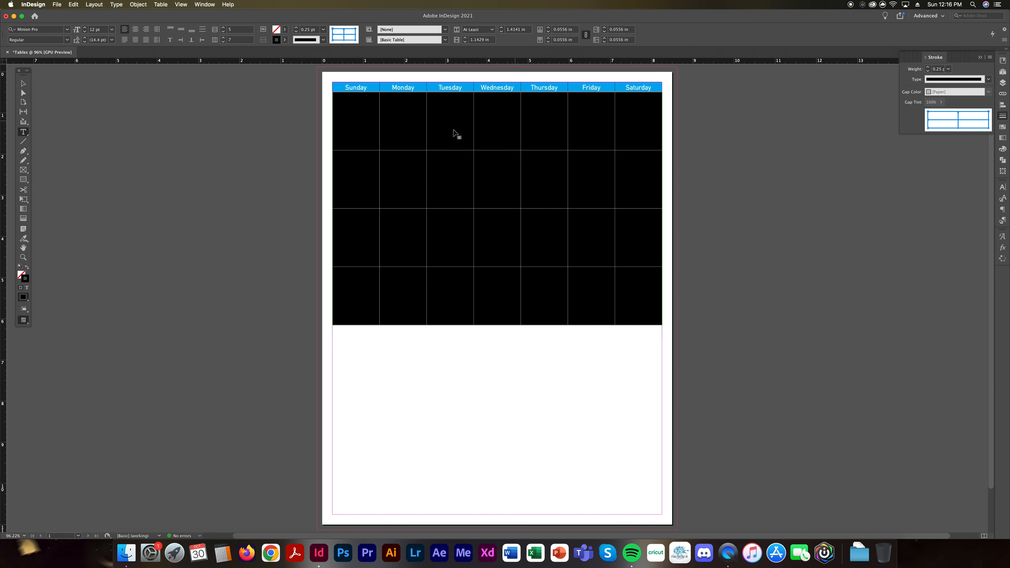
pyautogui.click(425, 126)
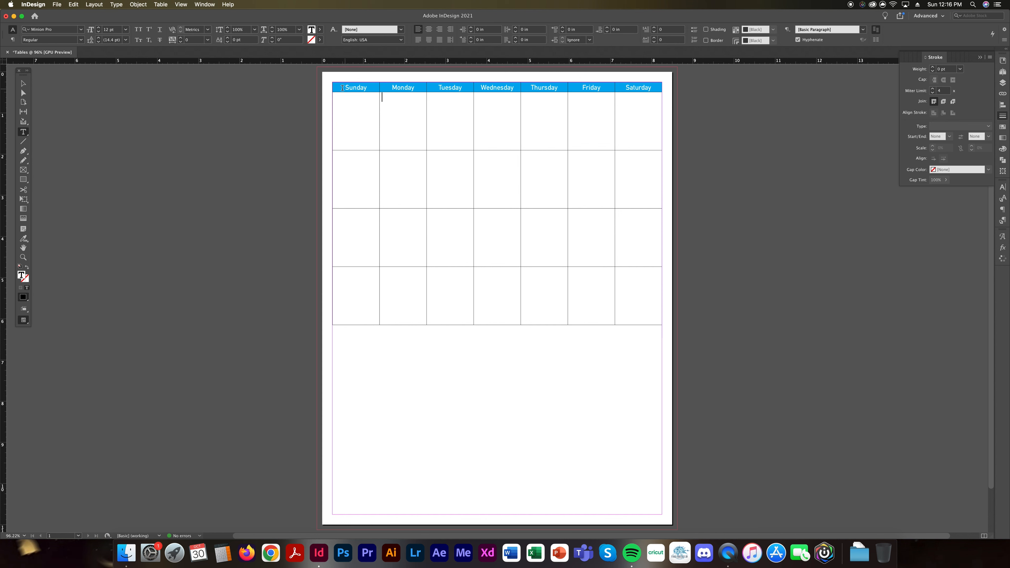
# - Limit the border selection for the weekday header cells to the inner vertical dividers, excluding all outer borders
pyautogui.moveTo(342, 87); pyautogui.dragTo(659, 85)
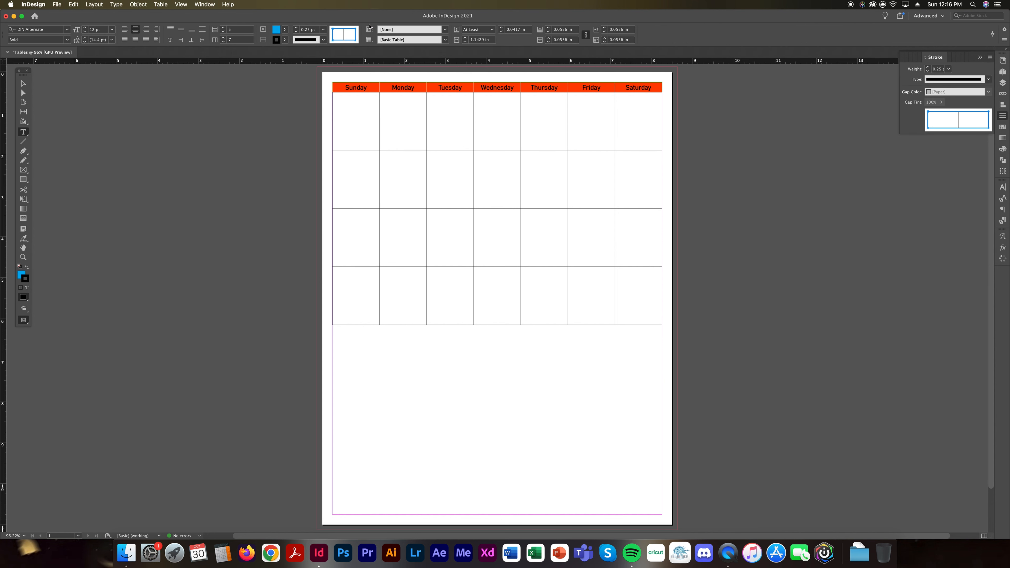
pyautogui.click(333, 35)
pyautogui.click(355, 34)
pyautogui.click(350, 28)
pyautogui.click(352, 40)
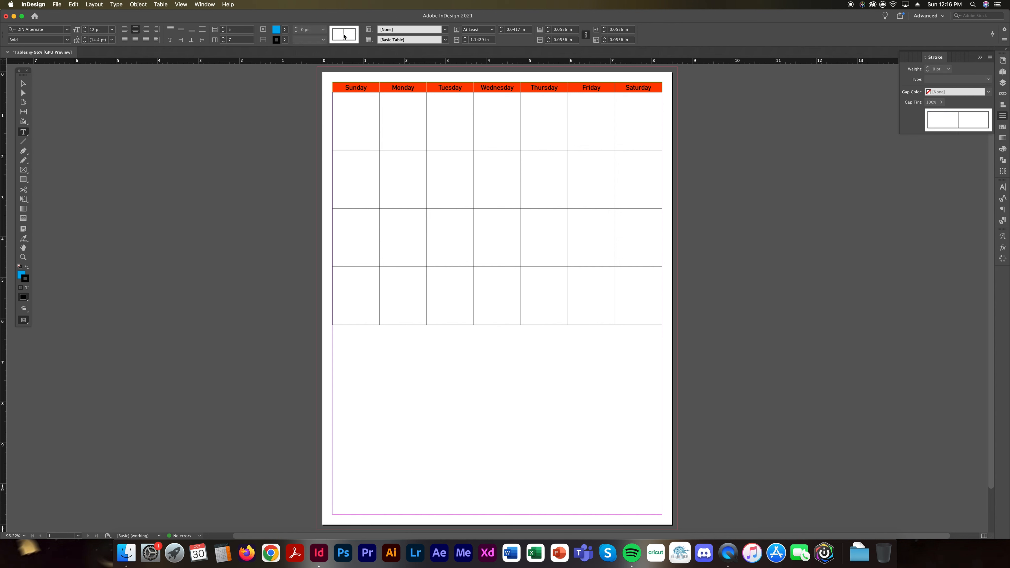
pyautogui.click(344, 37)
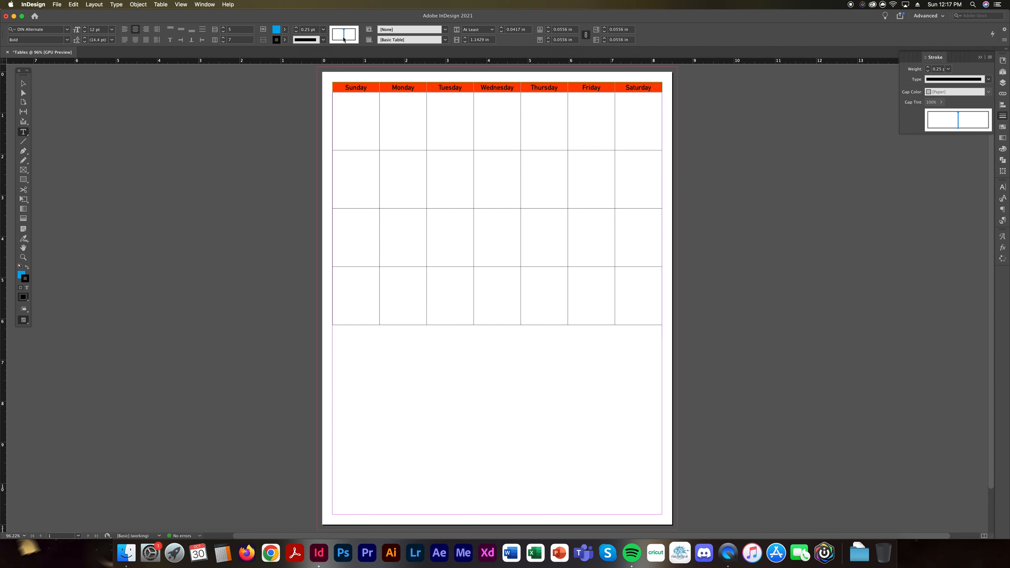
pyautogui.click(333, 34)
pyautogui.click(344, 36)
pyautogui.doubleClick(355, 37)
pyautogui.click(356, 35)
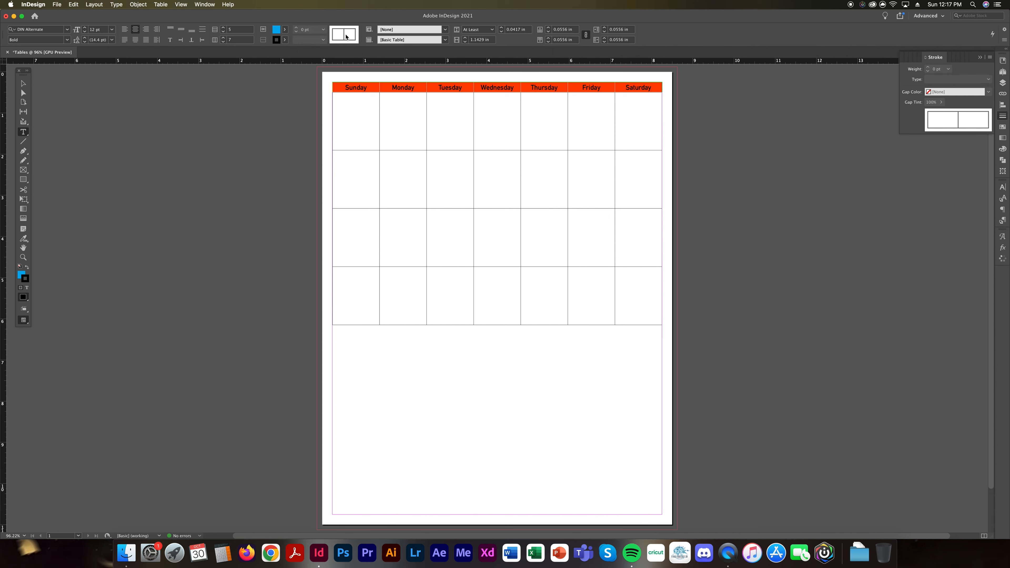
pyautogui.click(344, 36)
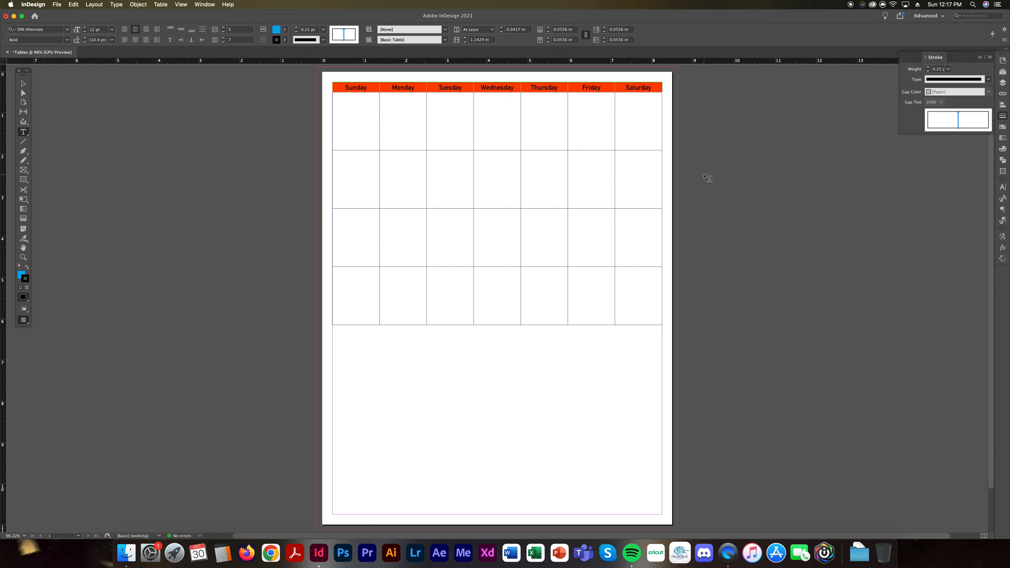
# - Colour the inner vertical dividers of the weekday header with the [Paper] swatch
pyautogui.click(1003, 127)
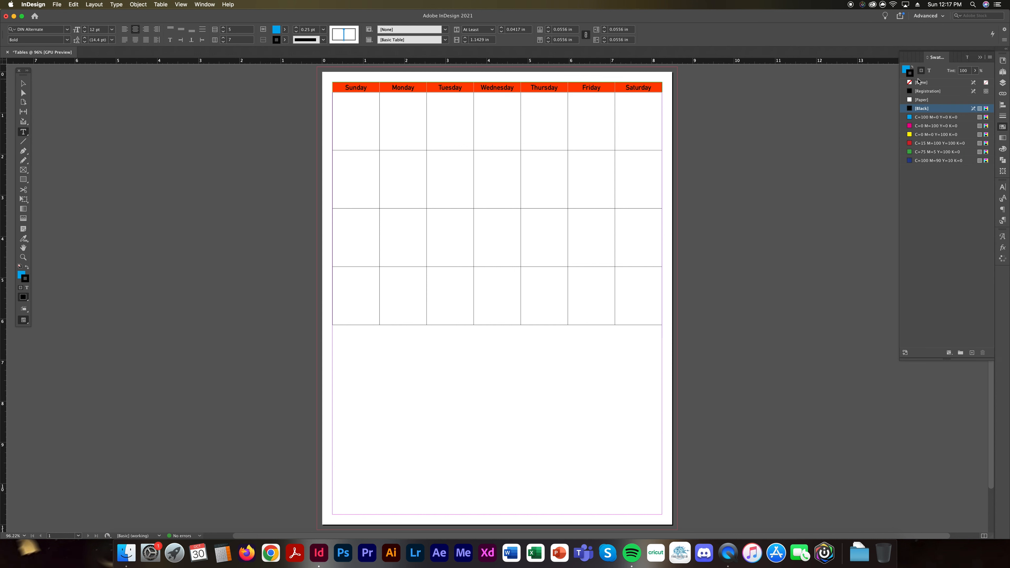
pyautogui.click(927, 99)
pyautogui.click(545, 88)
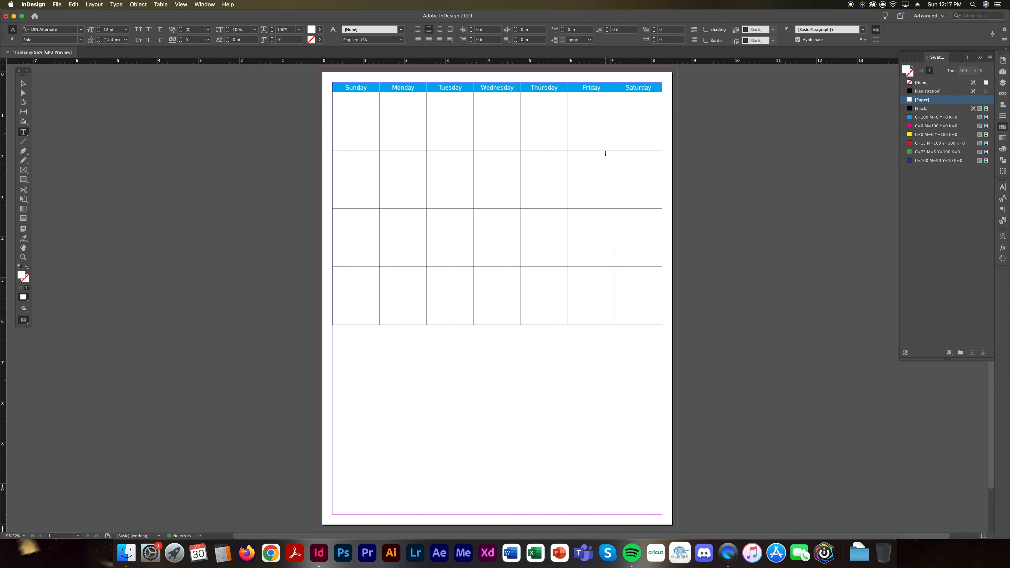
pyautogui.click(601, 137)
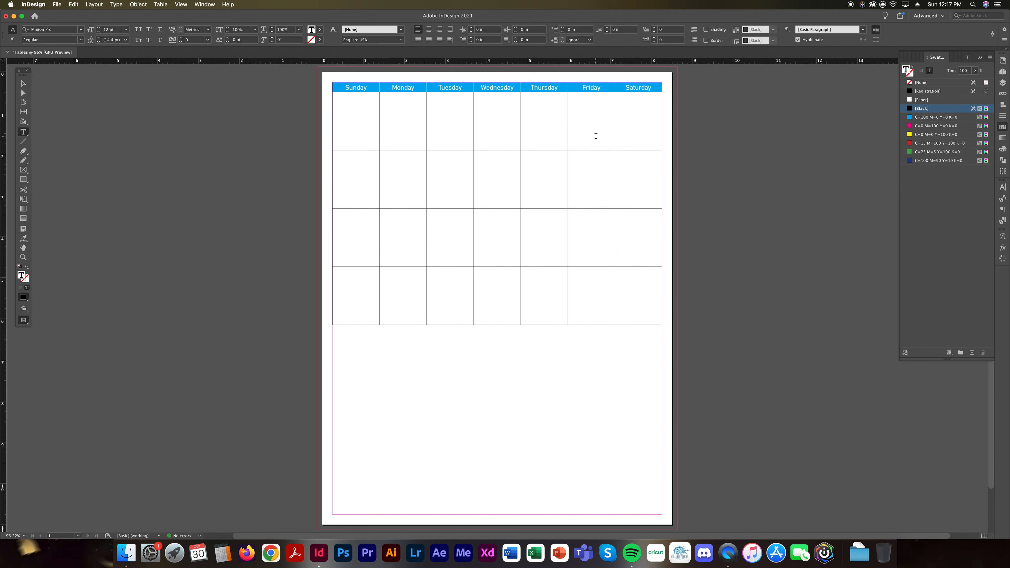
pyautogui.moveTo(360, 132); pyautogui.dragTo(801, 282)
pyautogui.moveTo(365, 138); pyautogui.dragTo(718, 320)
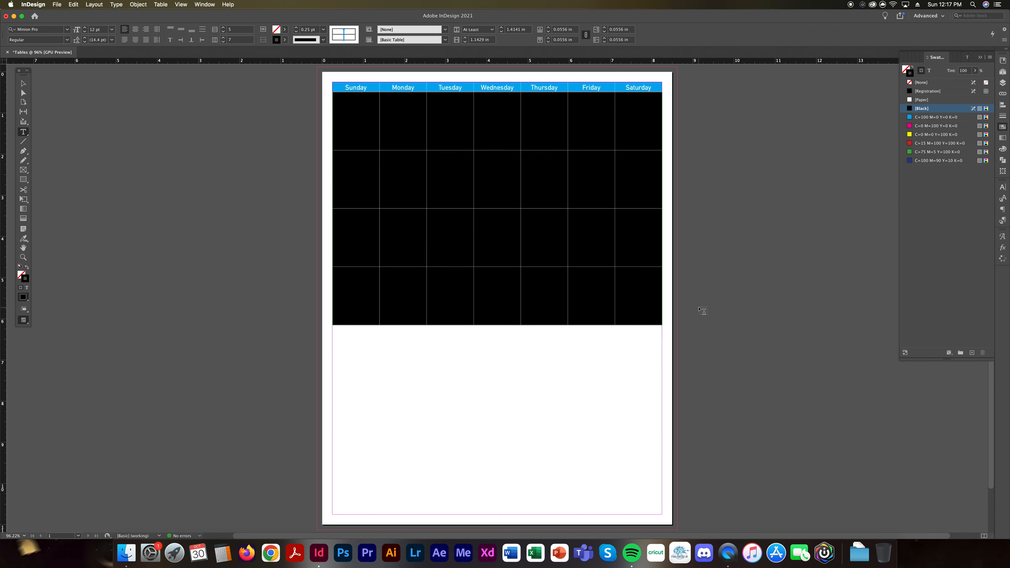
pyautogui.click(364, 144)
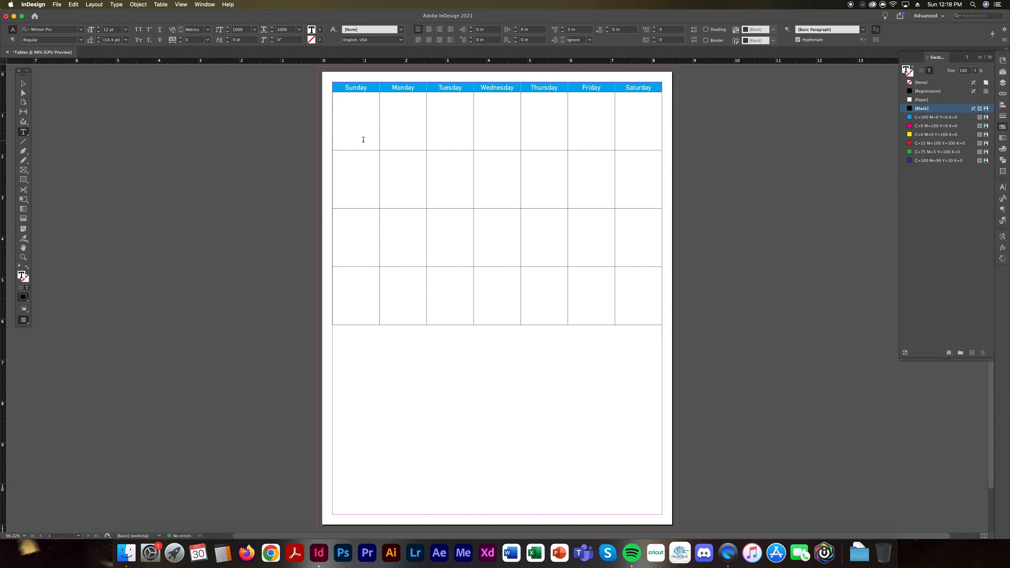
# - Open the table setup options for the four week rows and examine the body row and column settings
pyautogui.moveTo(360, 115); pyautogui.dragTo(709, 279)
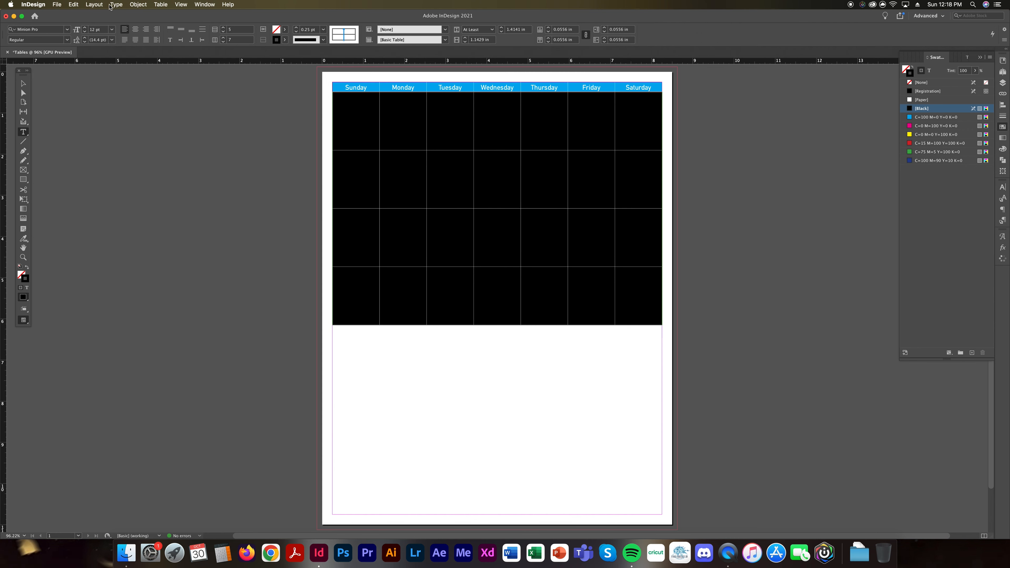
pyautogui.click(161, 5)
pyautogui.moveTo(231, 44)
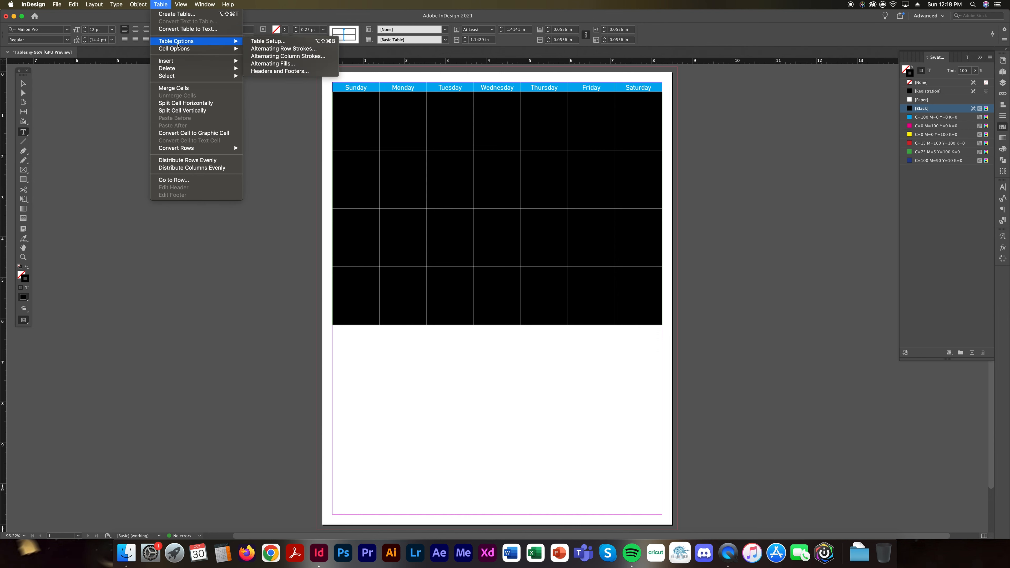
pyautogui.click(270, 42)
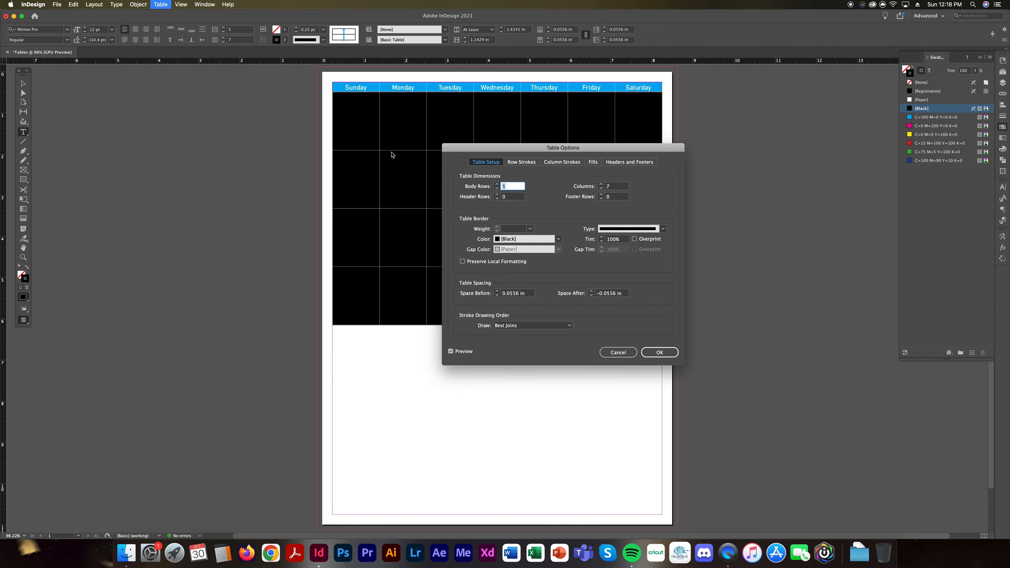
pyautogui.moveTo(598, 149); pyautogui.dragTo(214, 84)
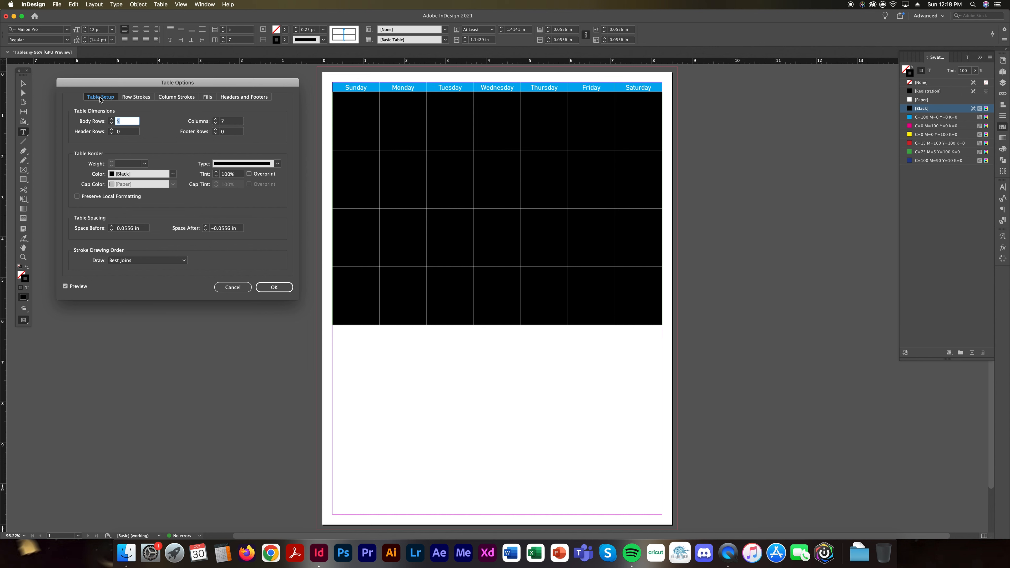
pyautogui.click(232, 121)
pyautogui.click(127, 121)
pyautogui.click(235, 121)
# - Set the table's alternating row stroke pattern to Every Other Row
pyautogui.click(134, 97)
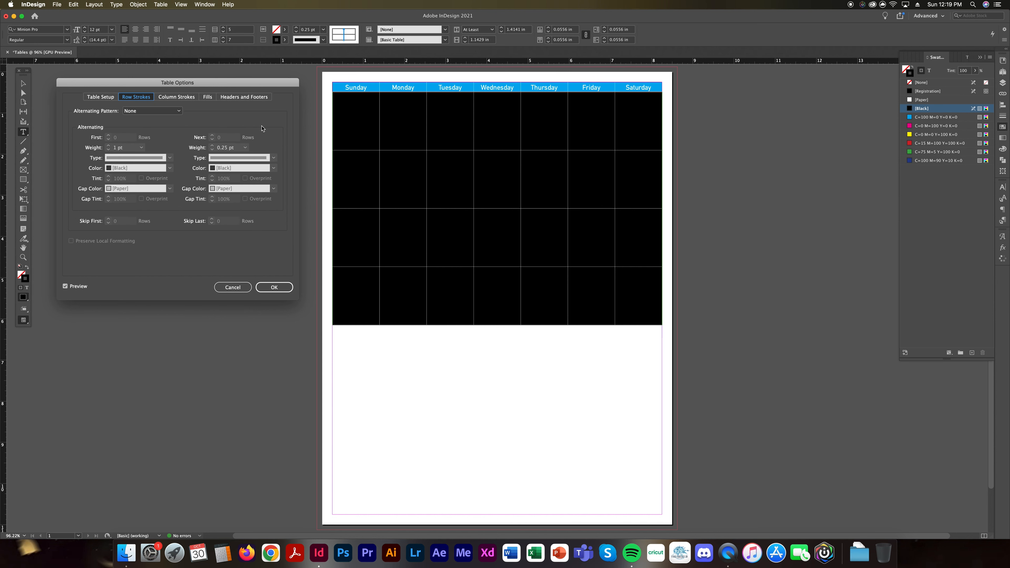
pyautogui.click(135, 113)
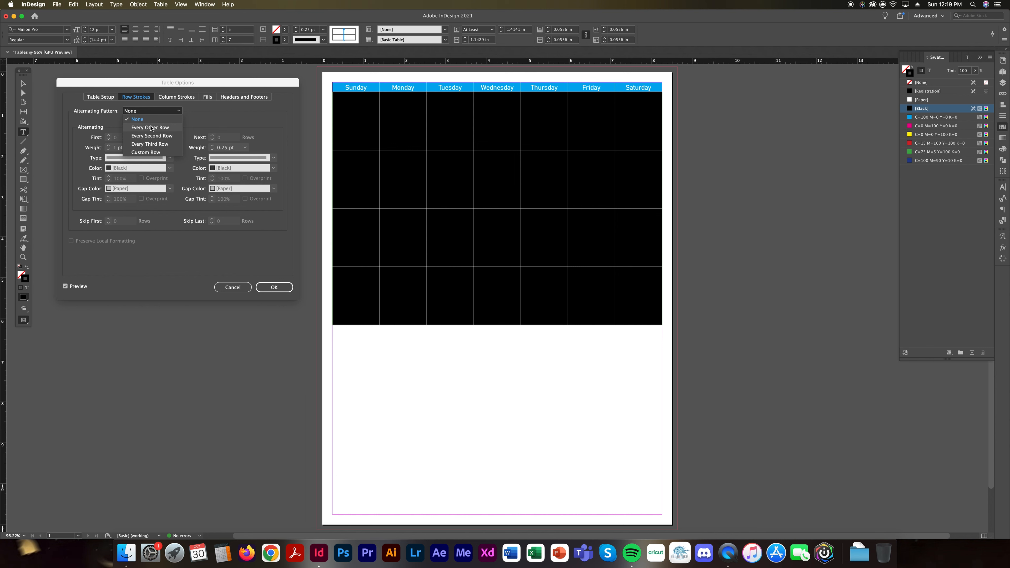
pyautogui.click(226, 121)
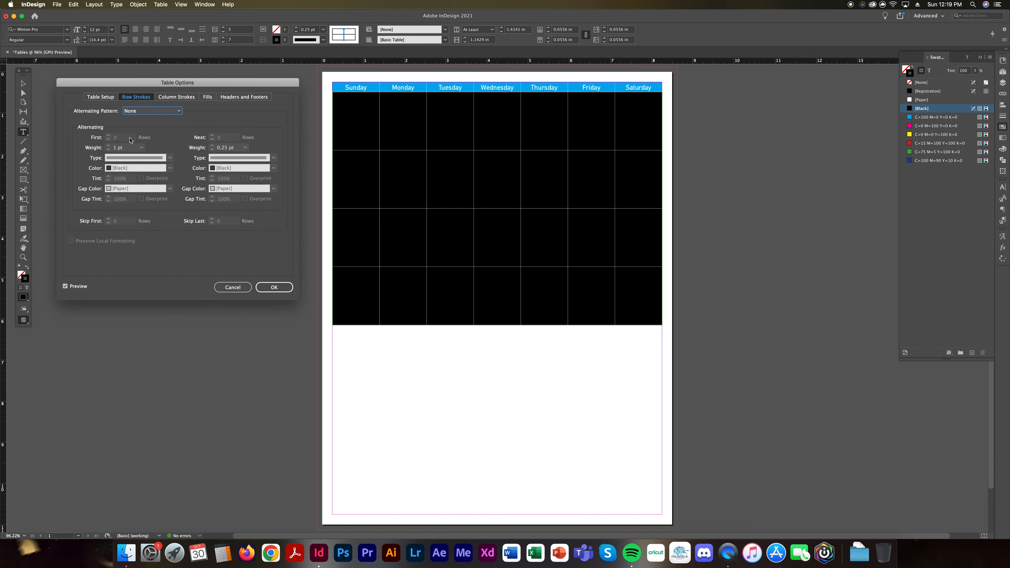
pyautogui.click(135, 111)
pyautogui.click(155, 129)
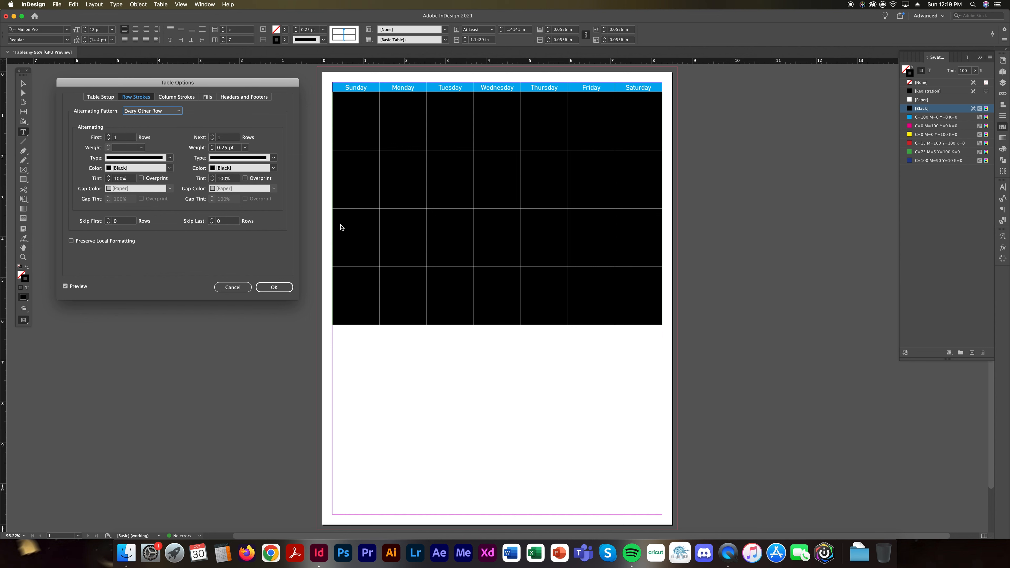
# - Give the first alternating row stroke a weight of 0.25 pt and the colour C=100 M=0 Y=0 K=0
pyautogui.click(129, 148)
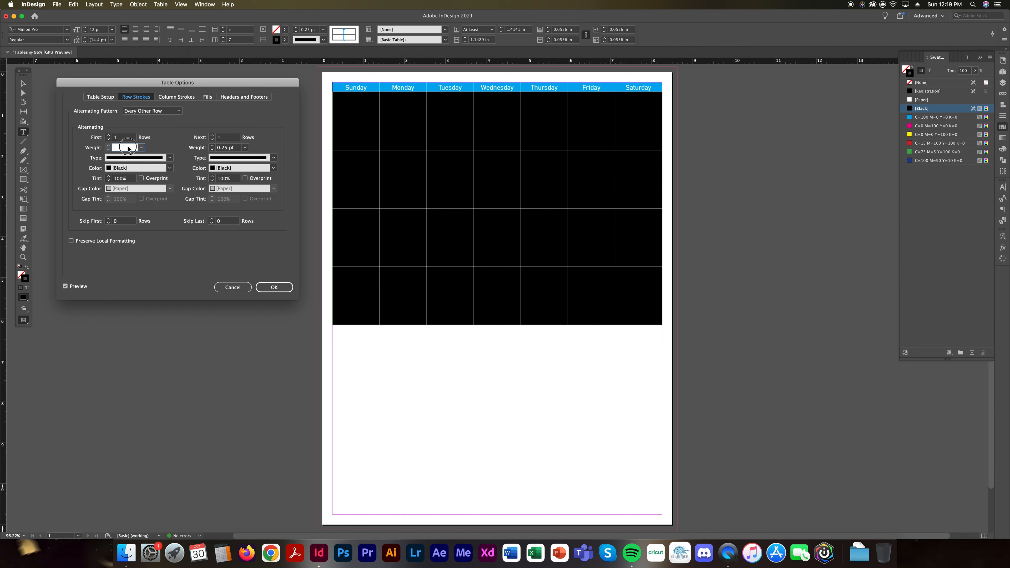
pyautogui.click(141, 148)
pyautogui.click(136, 164)
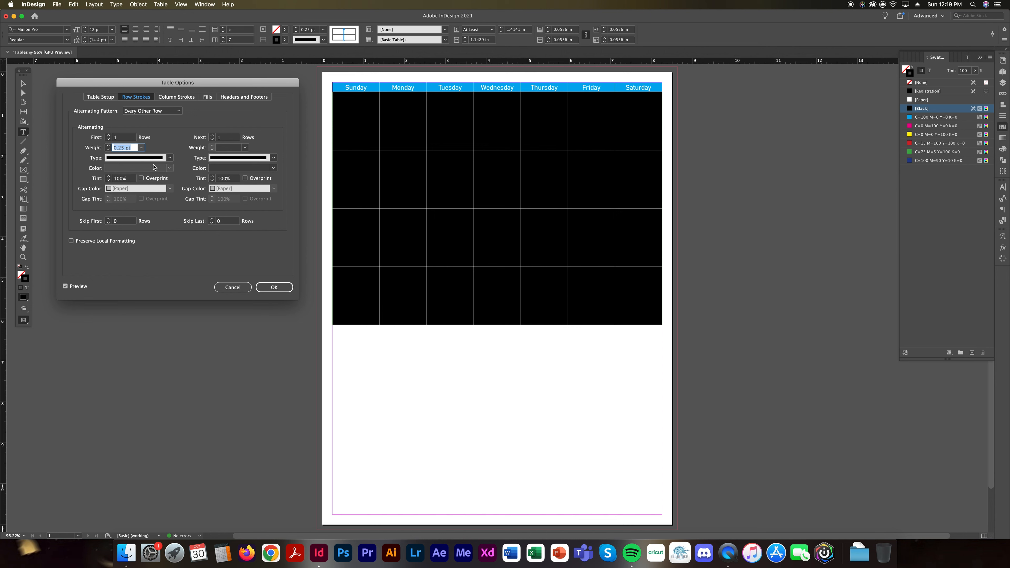
pyautogui.click(161, 158)
pyautogui.click(161, 160)
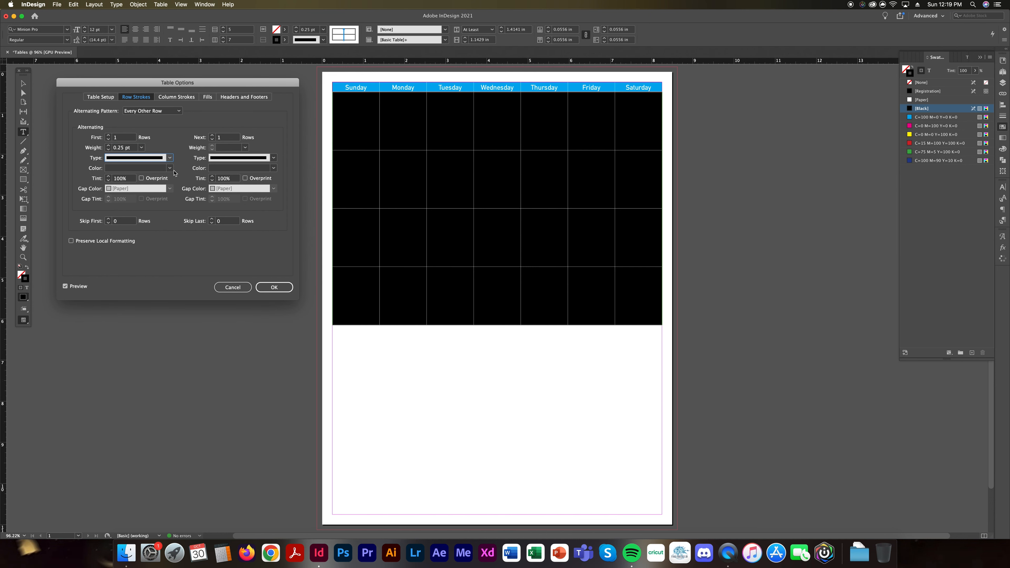
pyautogui.click(170, 168)
pyautogui.click(134, 211)
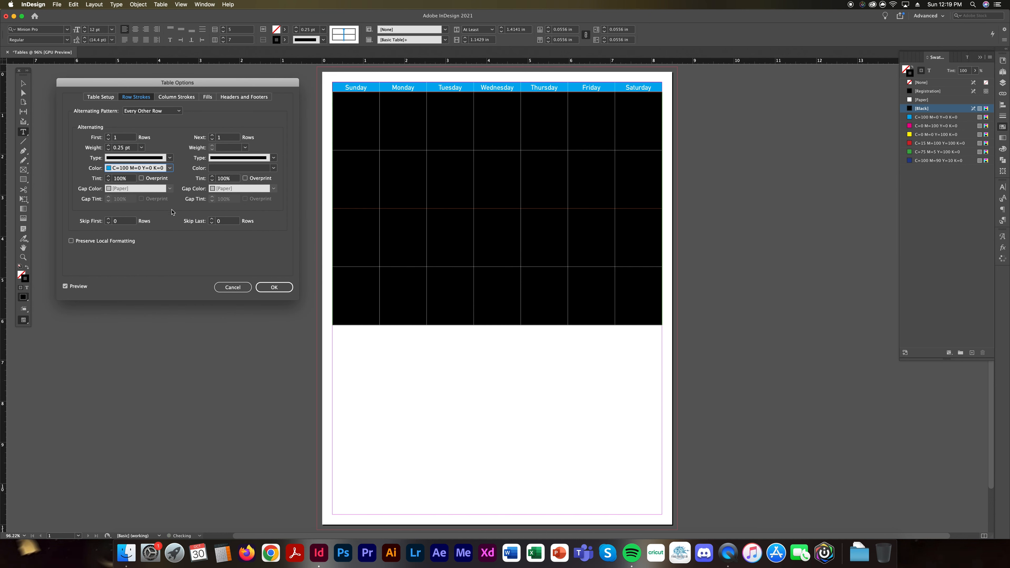
# - Give the next alternating row stroke a 0.25 pt weight and colour C=0 M=100 Y=0 K=0, and apply the table options
pyautogui.press('Tab')
pyautogui.click(245, 147)
pyautogui.click(238, 164)
pyautogui.click(260, 169)
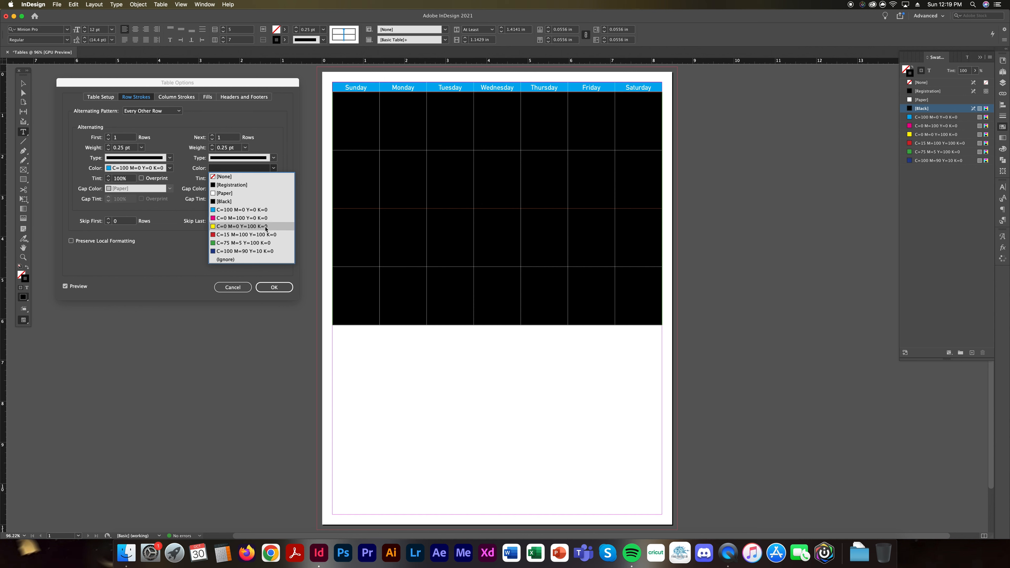
pyautogui.click(260, 218)
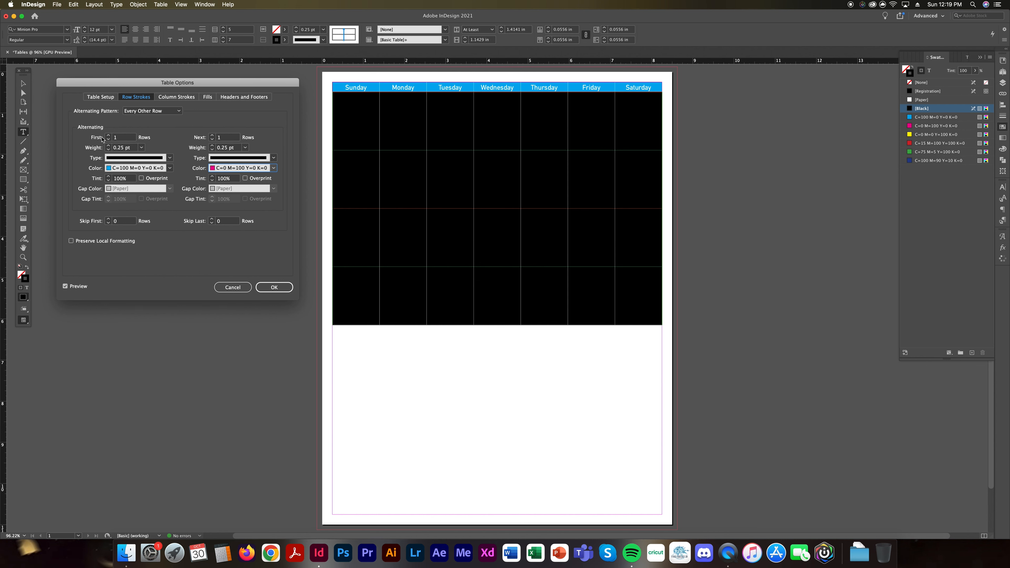
pyautogui.click(275, 287)
pyautogui.click(462, 237)
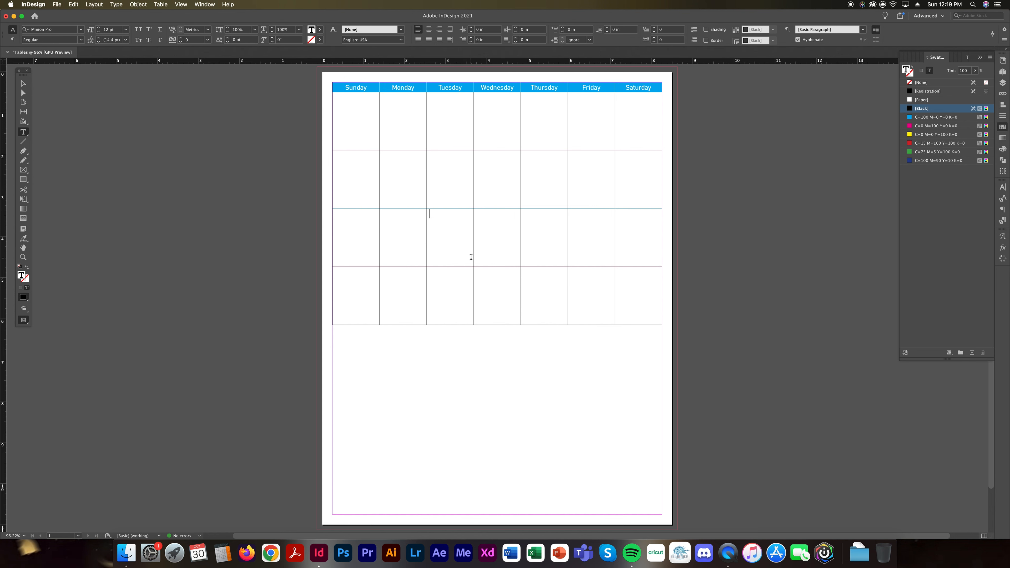
# - Open the table options for the four week rows and examine the alternating row stroke and column stroke settings
pyautogui.press('super+alt+a')
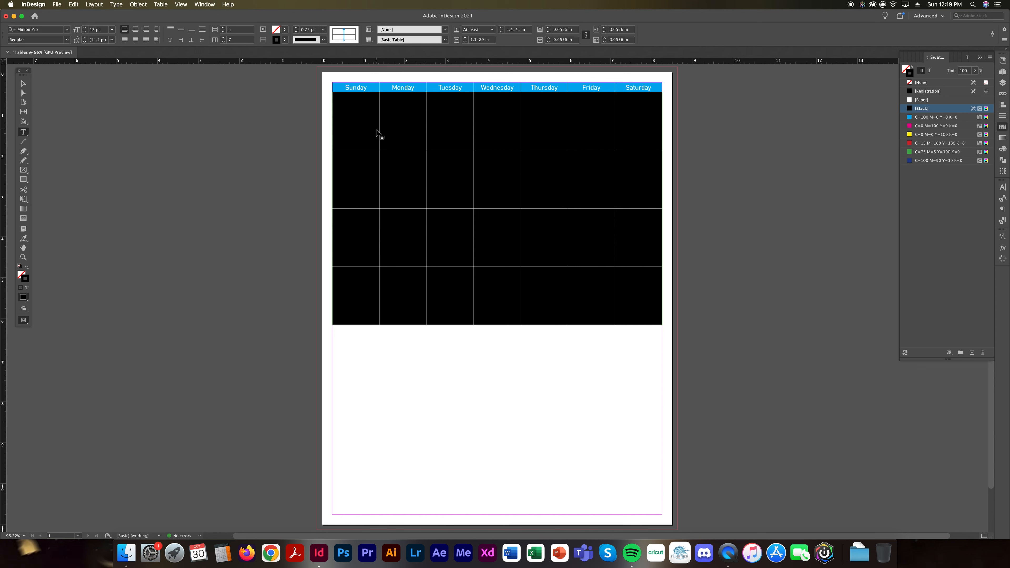
pyautogui.click(135, 3)
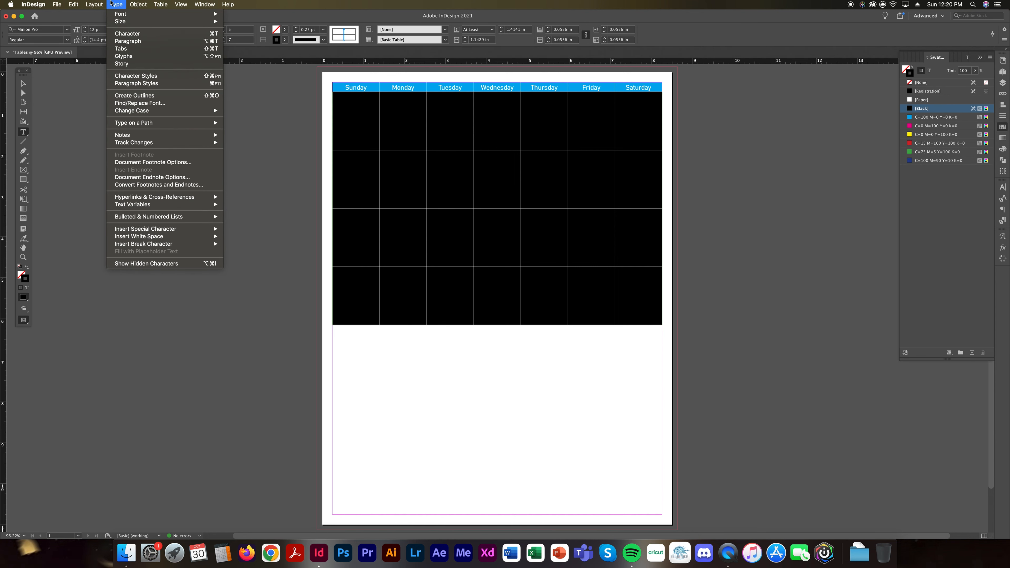
pyautogui.moveTo(166, 4)
pyautogui.moveTo(176, 41)
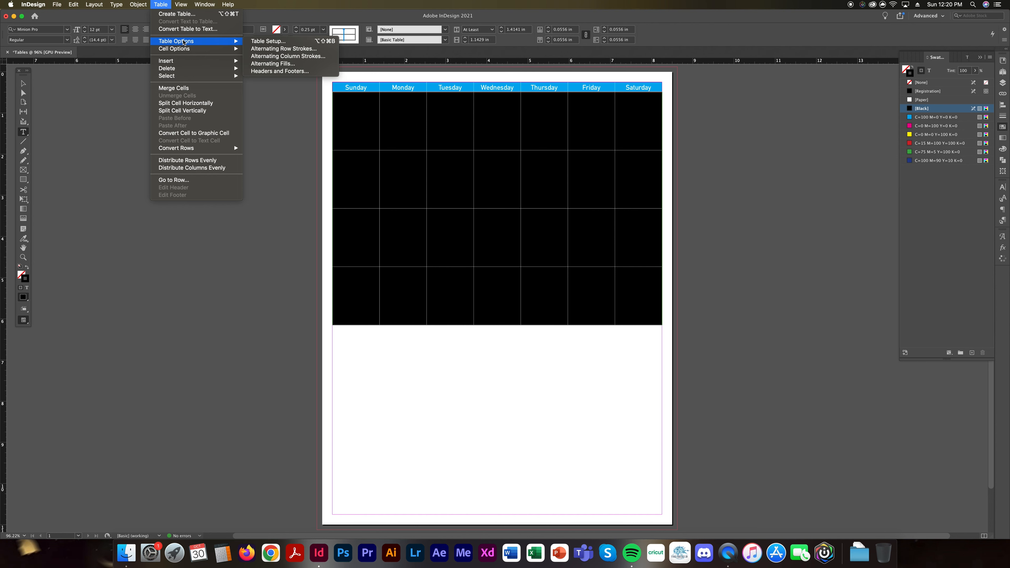
pyautogui.click(262, 41)
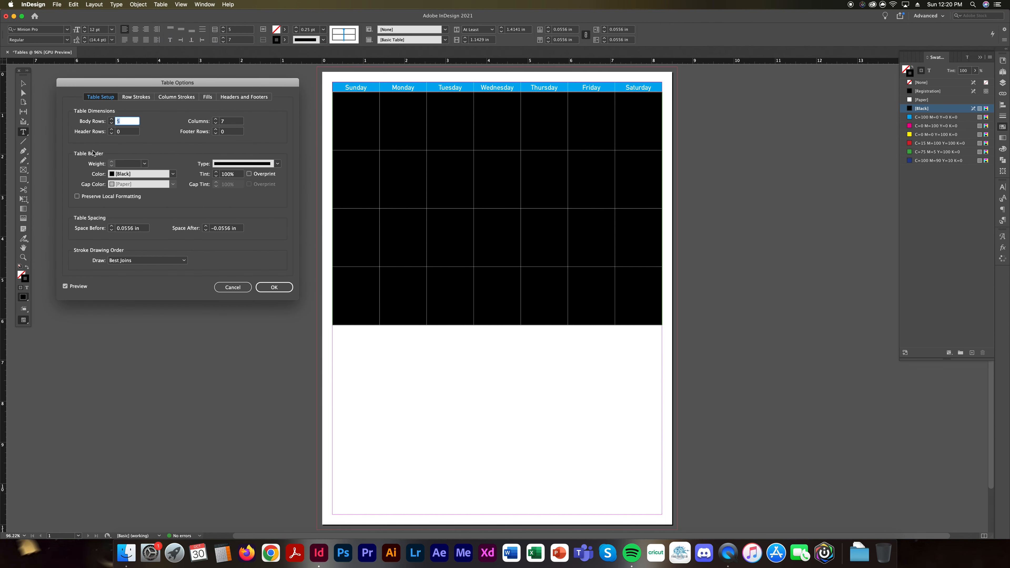
pyautogui.click(142, 97)
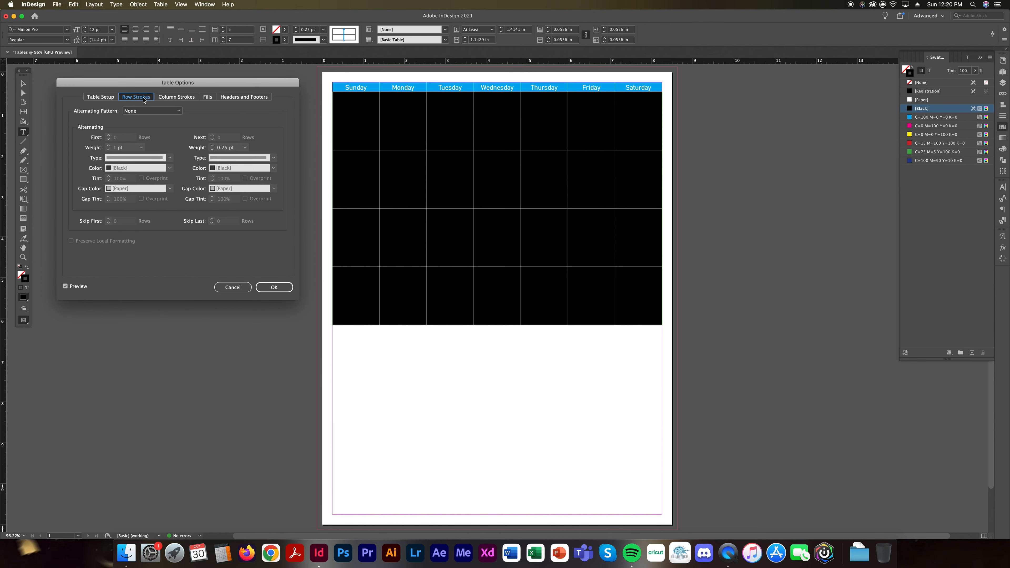
pyautogui.click(177, 98)
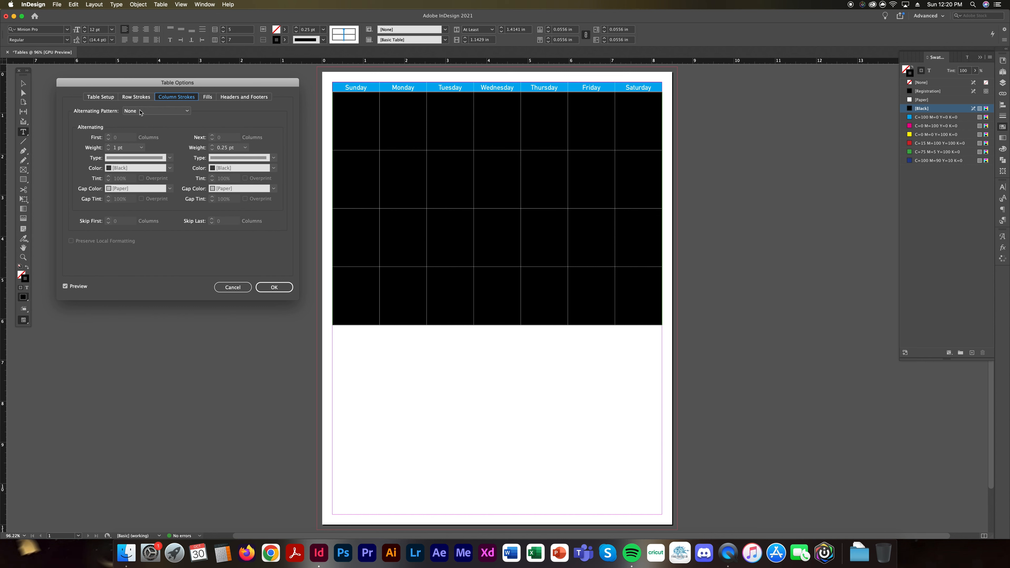
pyautogui.click(137, 111)
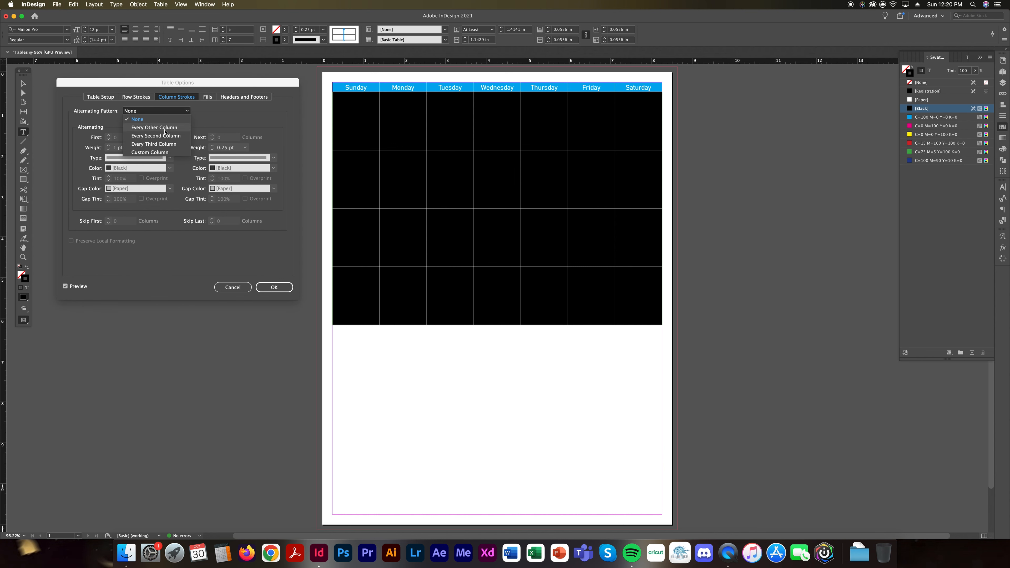
pyautogui.click(259, 119)
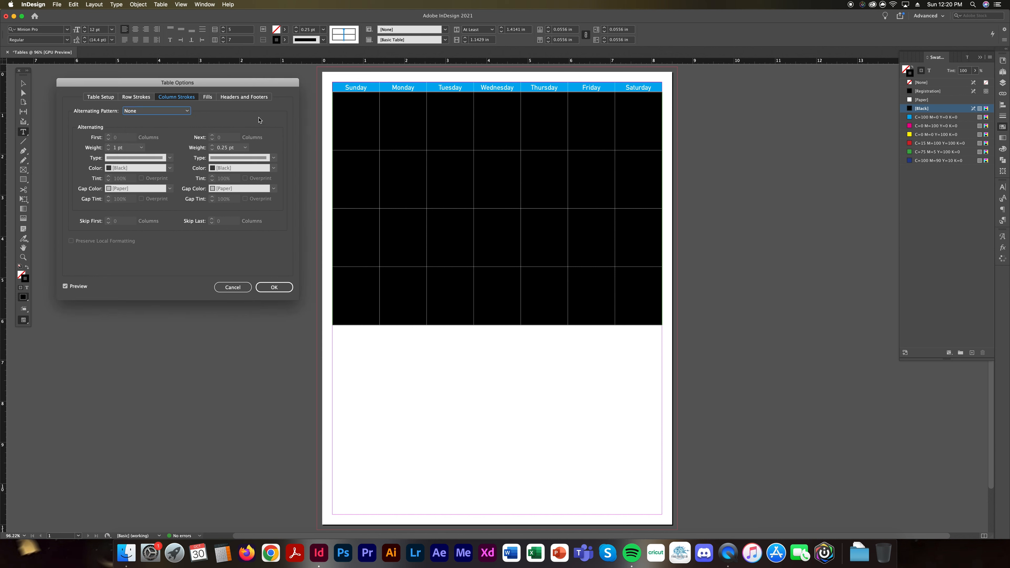
# - Set the alternating fill pattern to Every Other Row, with the first fill in C=100 M=0 Y=0 K=0 at 8% tint
pyautogui.click(209, 98)
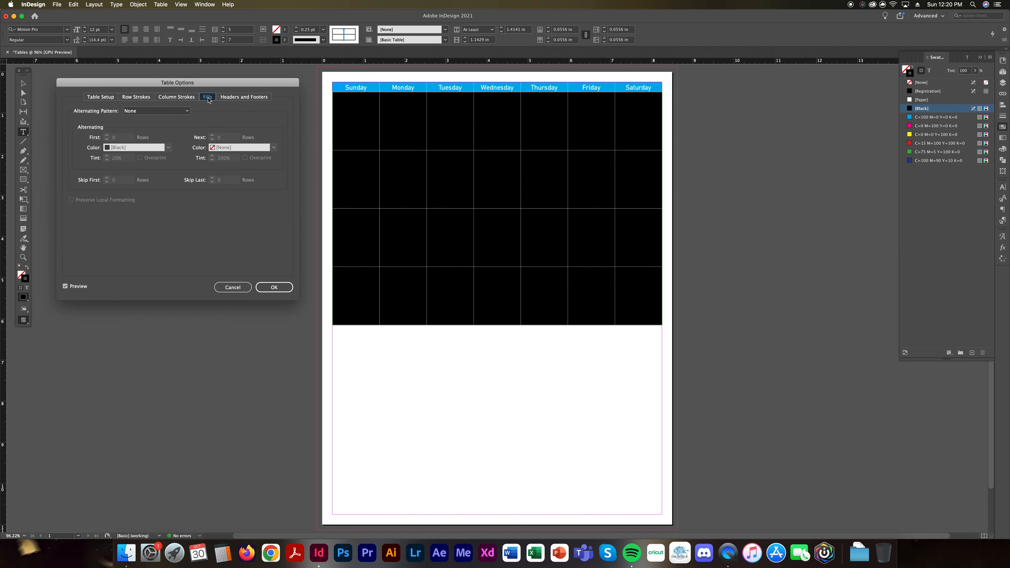
pyautogui.click(155, 111)
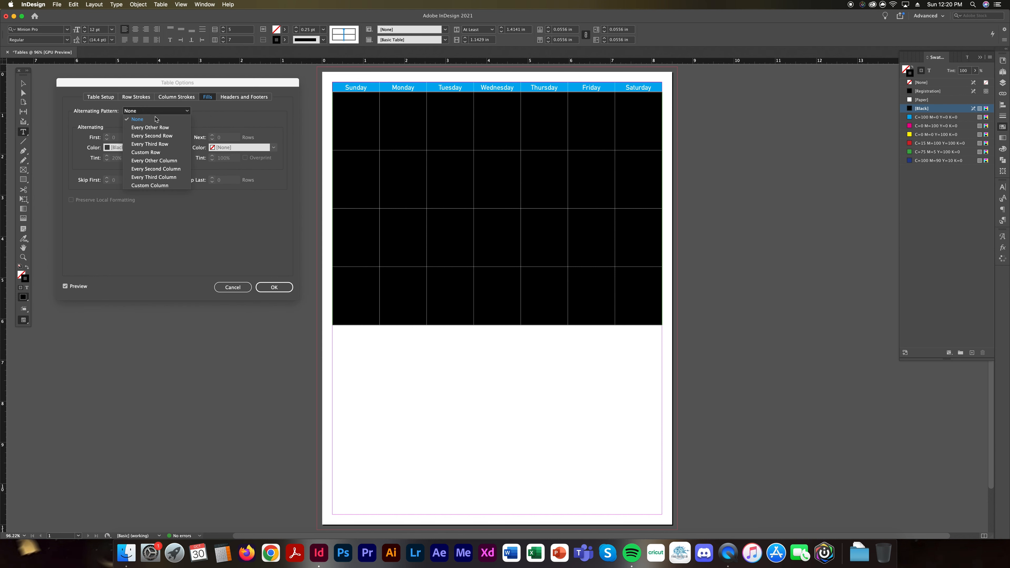
pyautogui.click(155, 128)
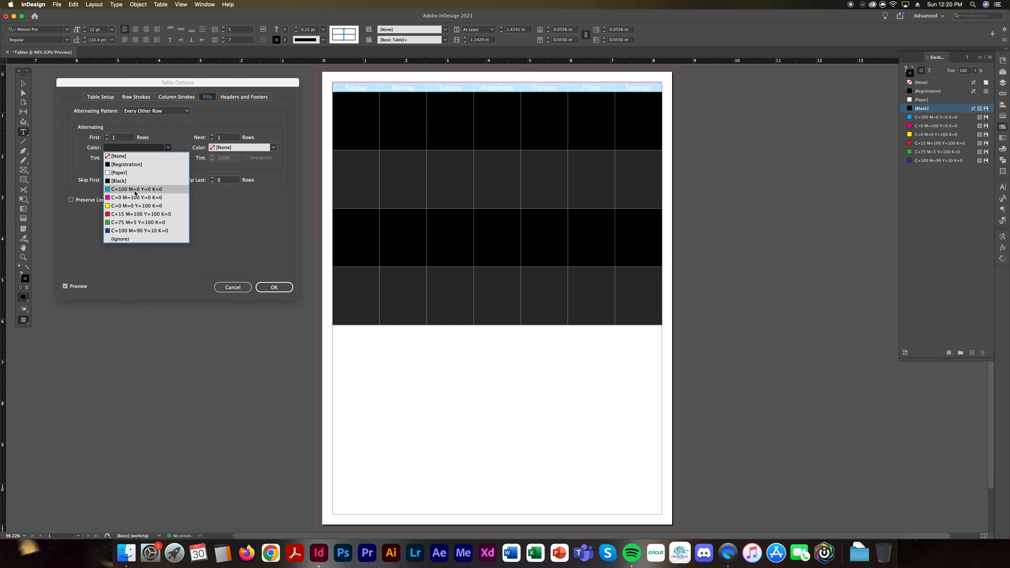
pyautogui.click(136, 189)
pyautogui.doubleClick(128, 158)
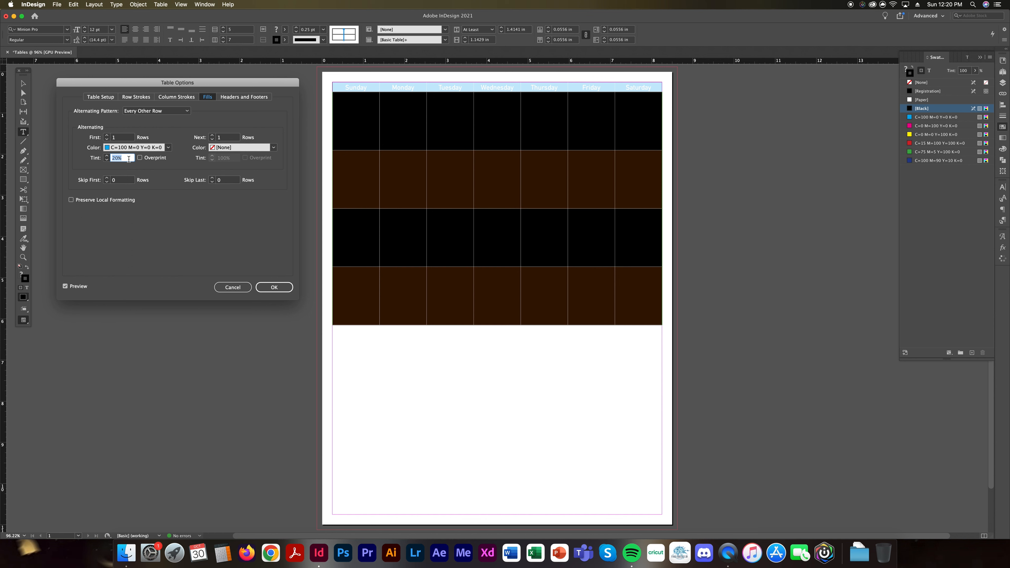
pyautogui.write('8')
pyautogui.click(123, 181)
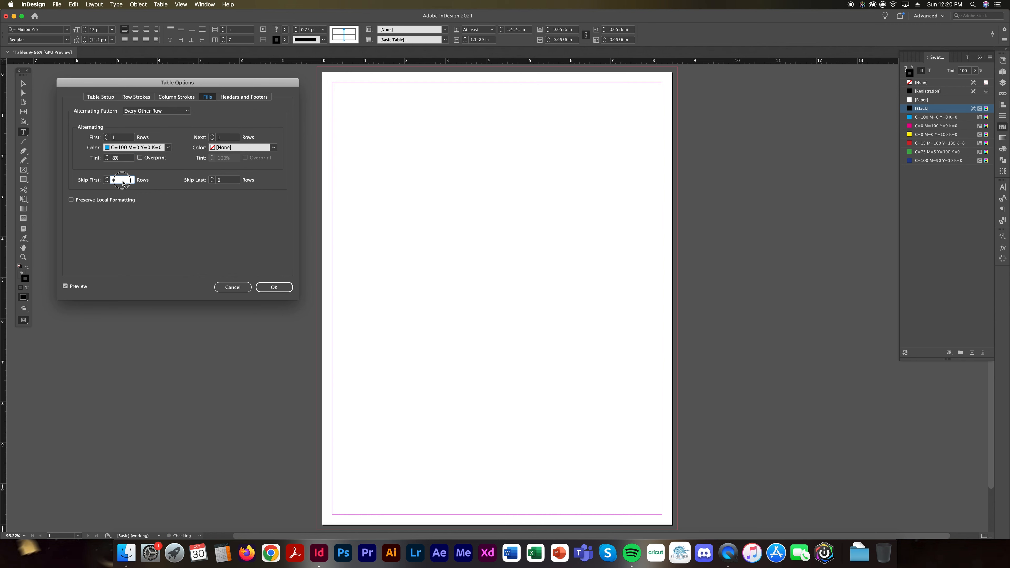
# - Set the next alternating row fill to [Black] at 8% tint
pyautogui.click(273, 147)
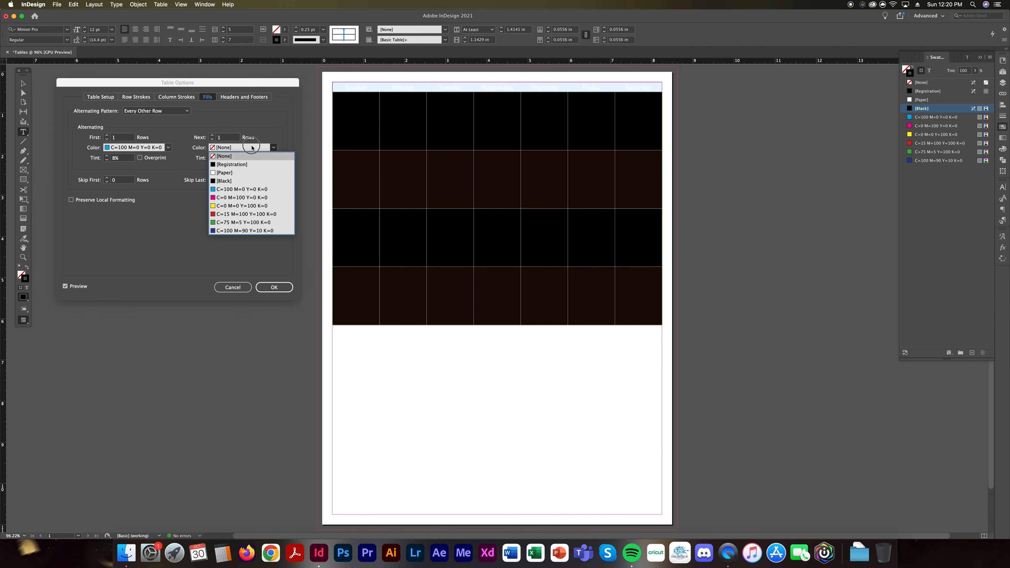
pyautogui.click(243, 182)
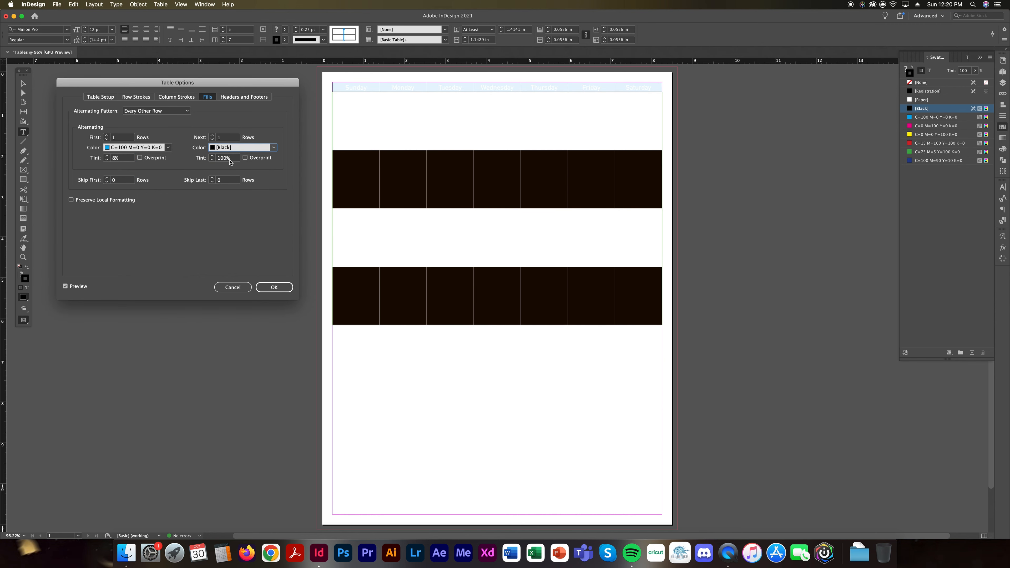
pyautogui.click(236, 158)
pyautogui.moveTo(236, 158); pyautogui.dragTo(194, 157)
pyautogui.write('8')
pyautogui.click(229, 139)
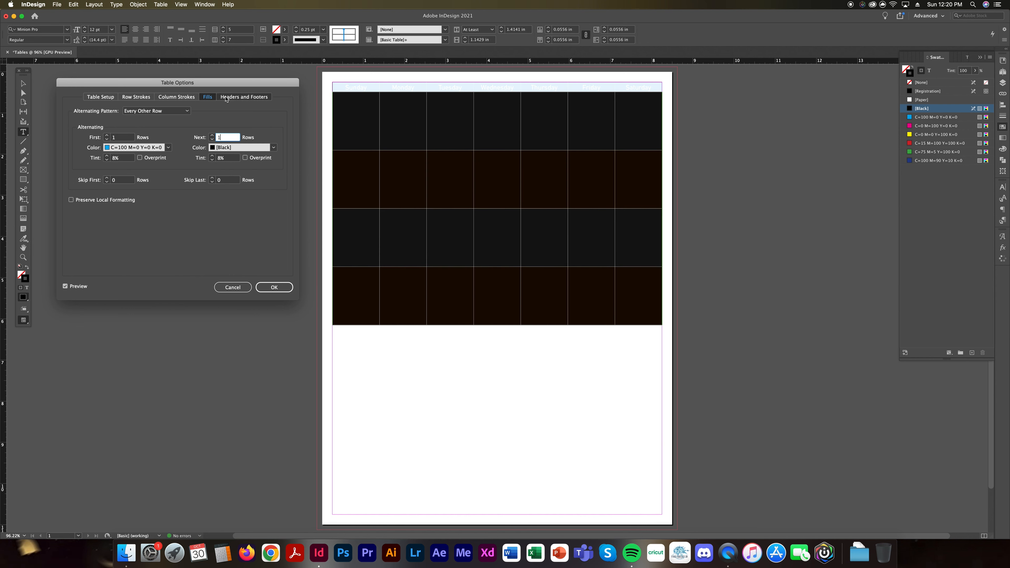
# - Check the table's header and footer settings, apply the table options and deselect the cells
pyautogui.click(243, 97)
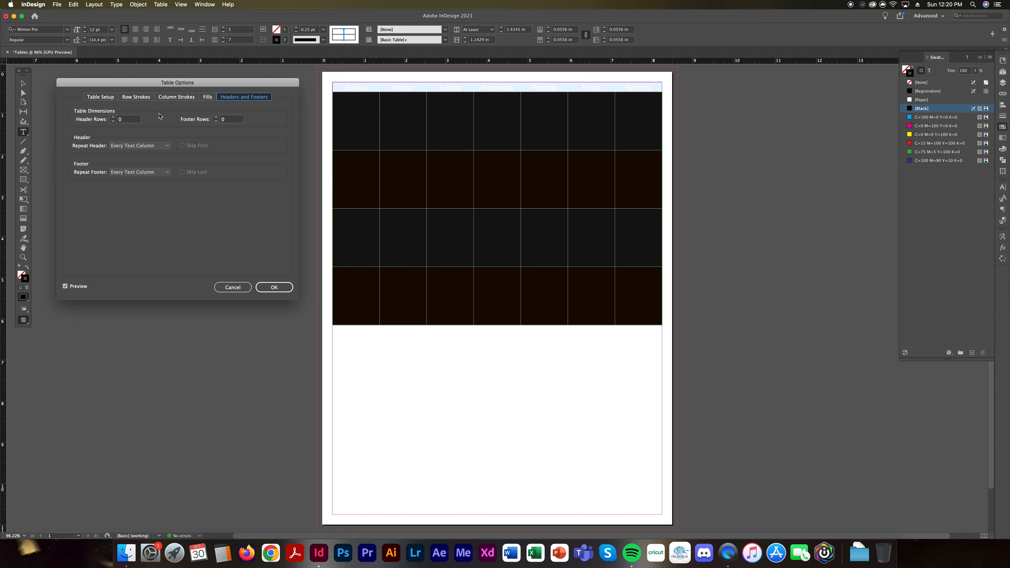
pyautogui.click(207, 97)
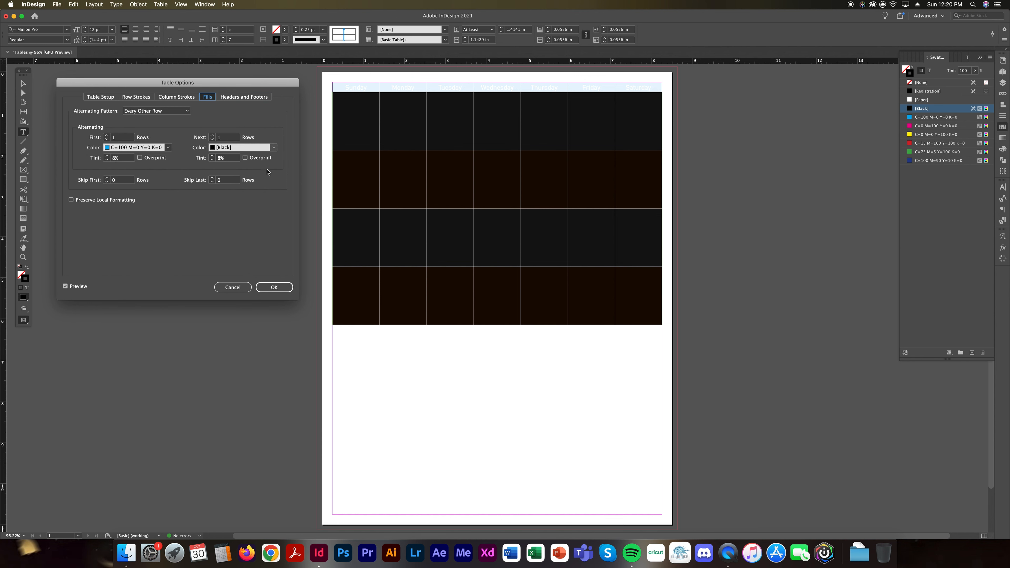
pyautogui.click(277, 291)
pyautogui.click(277, 289)
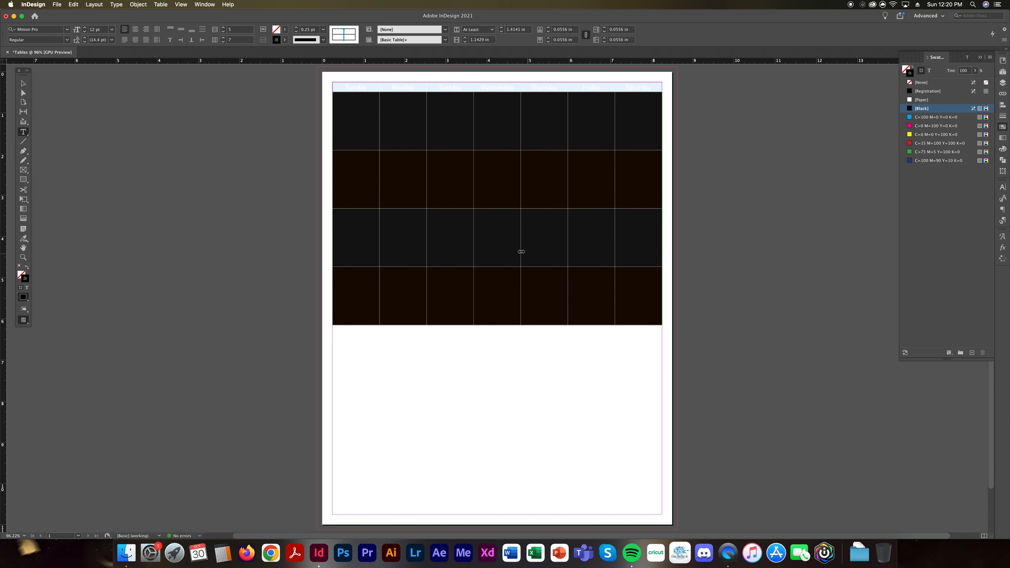
pyautogui.click(490, 247)
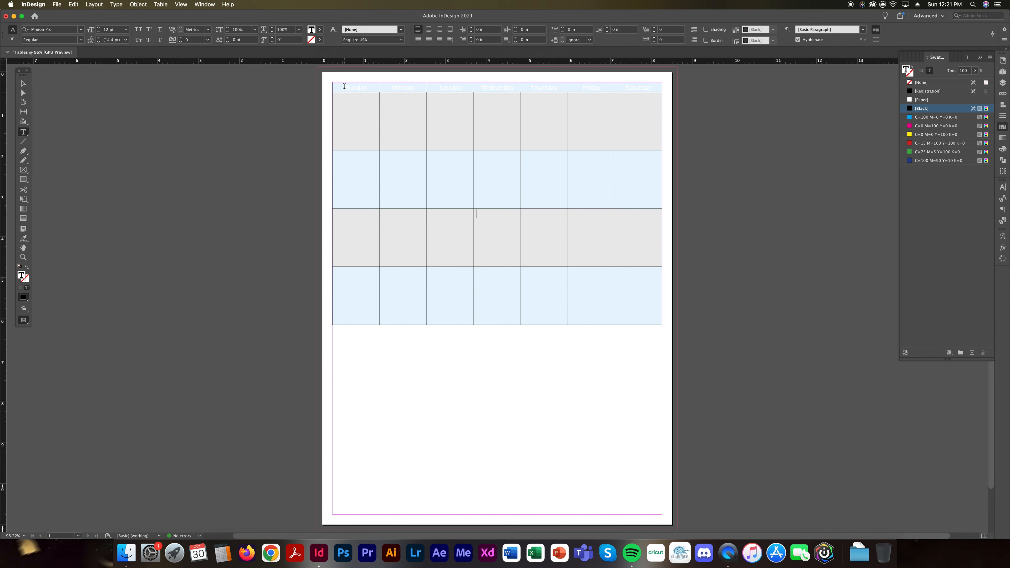
# - Fill the weekday header row with the C=100 M=0 Y=0 K=0 swatch
pyautogui.moveTo(343, 87); pyautogui.dragTo(654, 78)
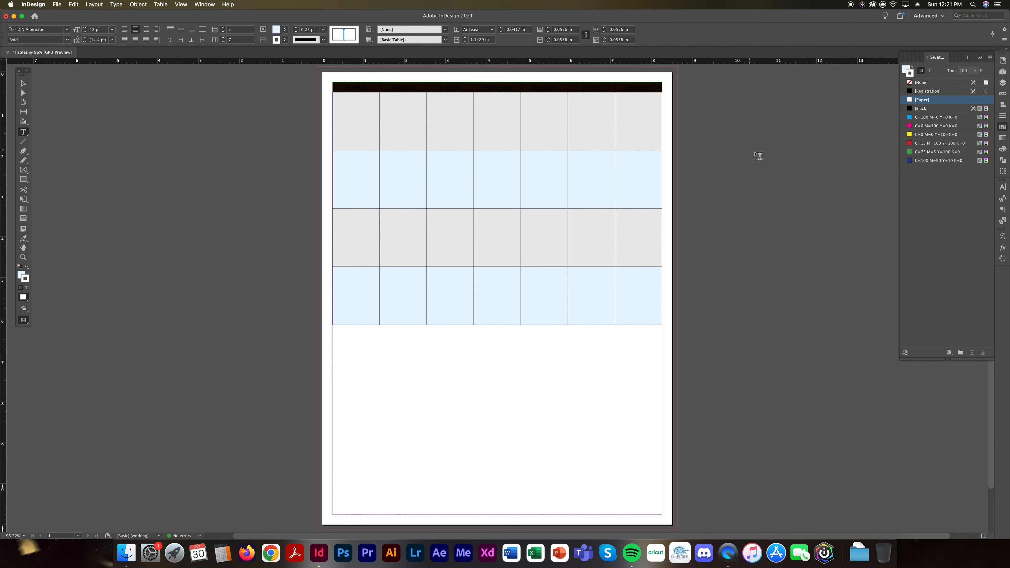
pyautogui.click(906, 70)
pyautogui.click(933, 117)
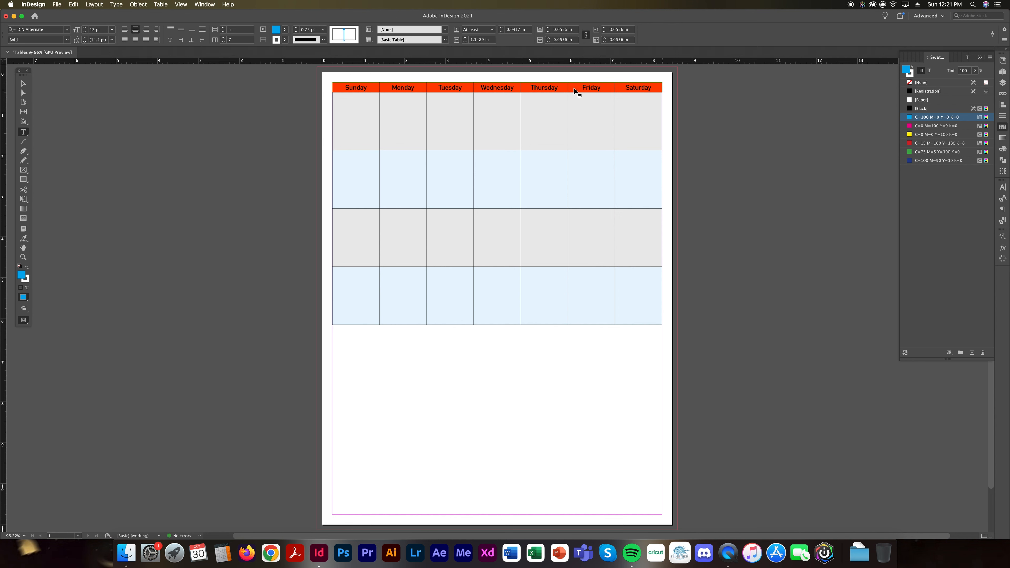
pyautogui.click(560, 102)
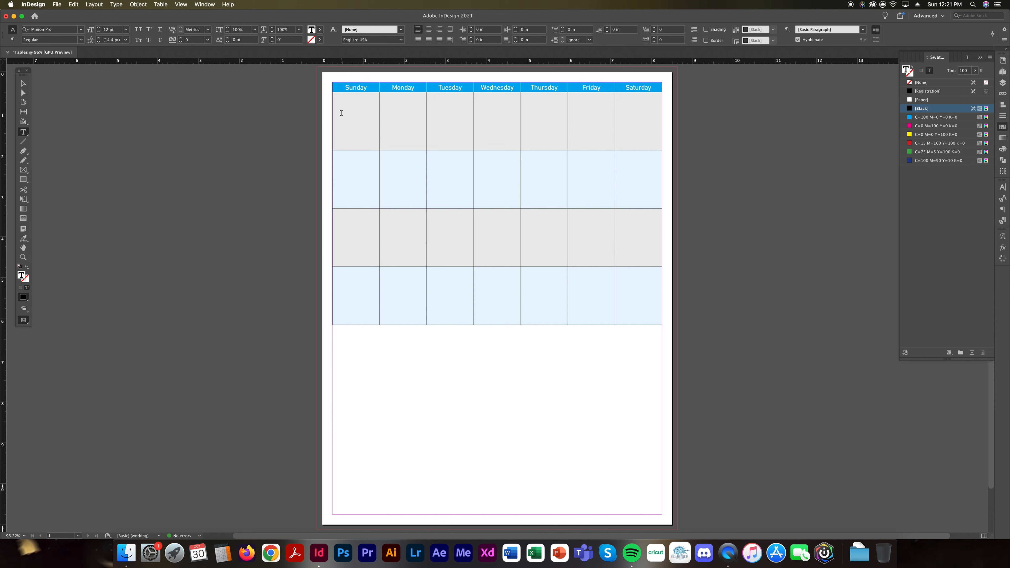
# - Number the first week row 1 to 5 from Tuesday to Saturday, leaving Sunday and Monday empty
pyautogui.click(350, 111)
pyautogui.write('1')
pyautogui.press('BackSpace')
pyautogui.click(446, 104)
pyautogui.write('1')
pyautogui.press('Tab')
pyautogui.write('2')
pyautogui.click(534, 102)
pyautogui.write('3')
pyautogui.click(574, 103)
pyautogui.write('4')
pyautogui.click(629, 102)
pyautogui.write('5')
# - Number the second week row 6 to 12 from Sunday to Saturday
pyautogui.press('Tab')
pyautogui.write('6')
pyautogui.press('Tab')
pyautogui.write('8')
pyautogui.click(481, 159)
pyautogui.write('9')
pyautogui.click(544, 160)
pyautogui.write('10')
pyautogui.click(592, 161)
pyautogui.write('11')
pyautogui.press('Tab')
pyautogui.write('12')
# - Number the third week row 13 to 18 from Sunday to Friday
pyautogui.click(343, 222)
pyautogui.write('13')
pyautogui.click(393, 219)
pyautogui.write('14')
pyautogui.press('Tab')
pyautogui.write('15')
pyautogui.click(489, 221)
pyautogui.write('16')
pyautogui.click(540, 226)
pyautogui.write('1')
pyautogui.click(598, 225)
pyautogui.write('18')
# - Change the font of all four week rows to DIN Alternate
pyautogui.moveTo(594, 221); pyautogui.dragTo(436, 101)
pyautogui.click(431, 97)
pyautogui.click(429, 98)
pyautogui.moveTo(344, 102); pyautogui.dragTo(661, 309)
pyautogui.click(67, 30)
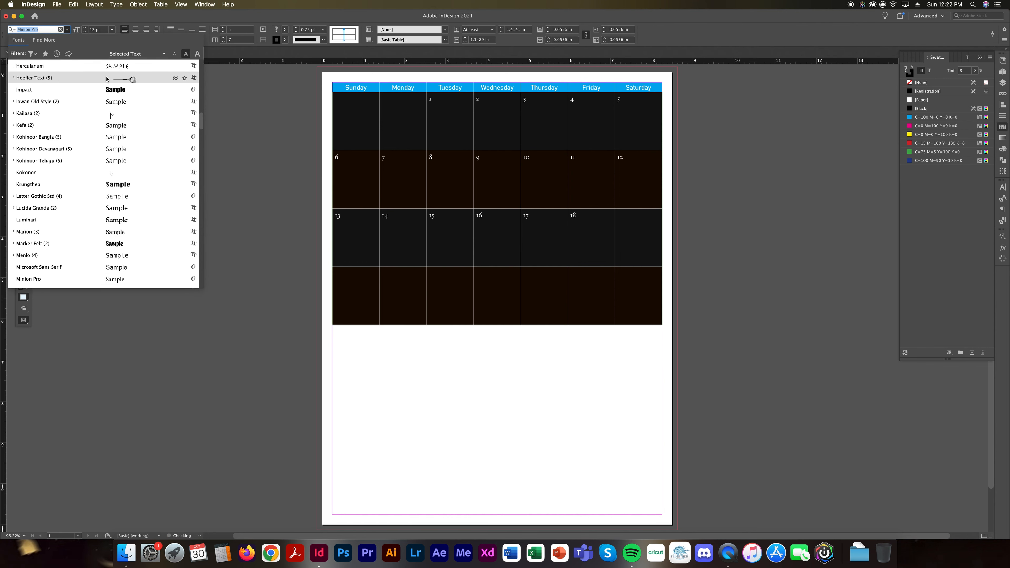
pyautogui.scroll(15, 103, 75)
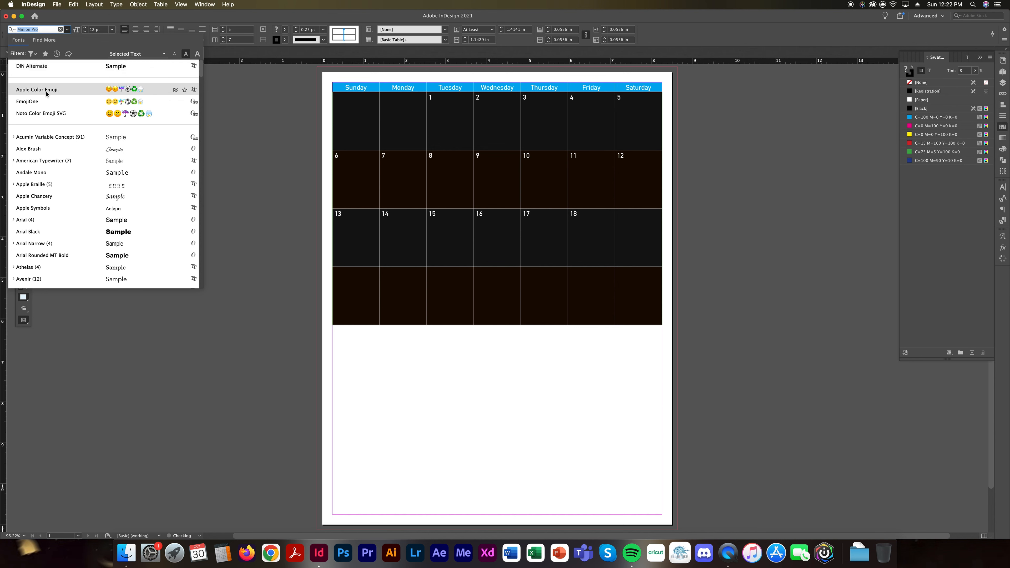
pyautogui.click(50, 67)
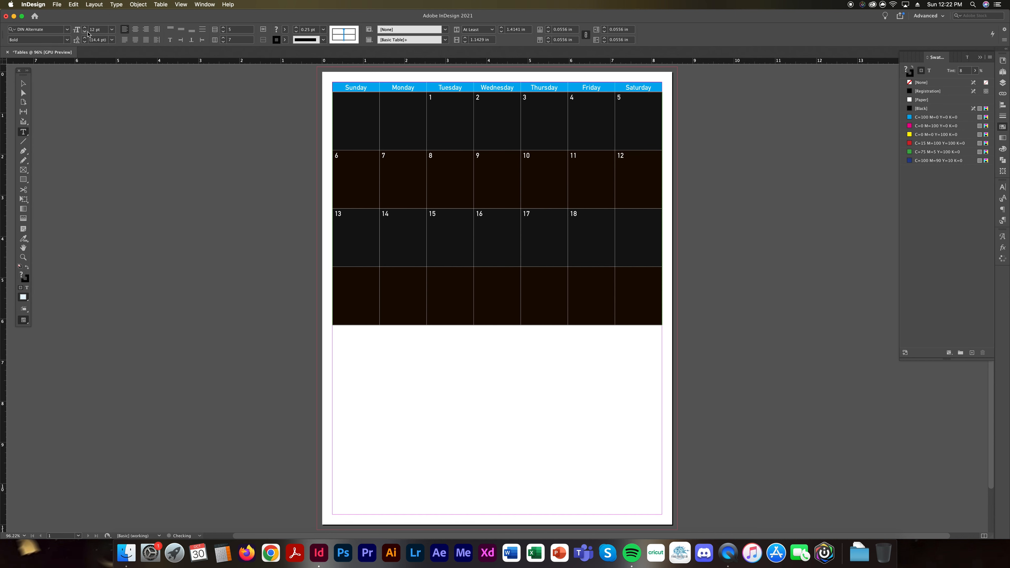
# - Set the date numbers' font size to 10 pt and deselect the cells
pyautogui.click(84, 34)
pyautogui.click(84, 33)
pyautogui.click(85, 27)
pyautogui.click(85, 34)
pyautogui.click(1003, 188)
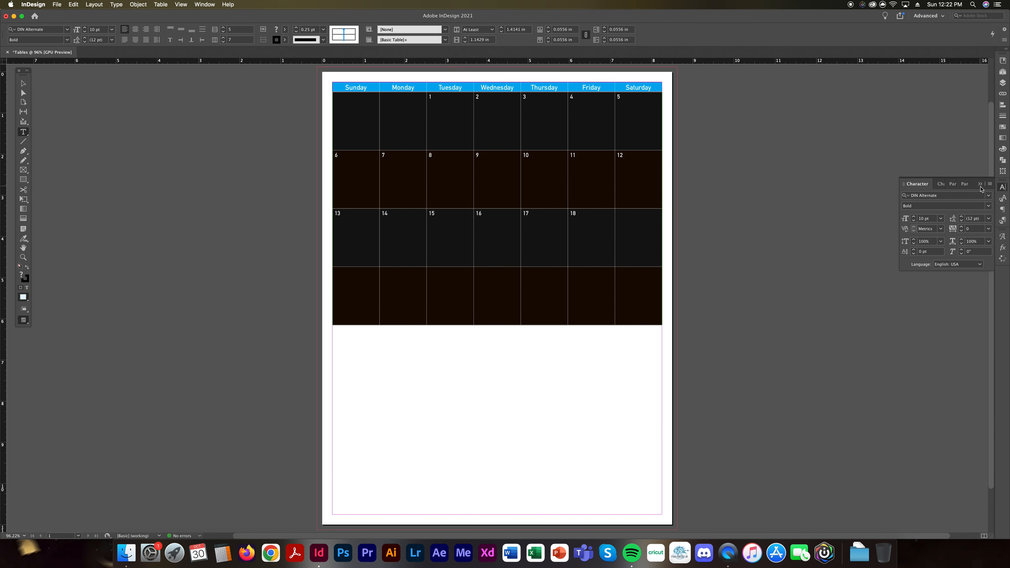
pyautogui.click(981, 184)
pyautogui.click(440, 246)
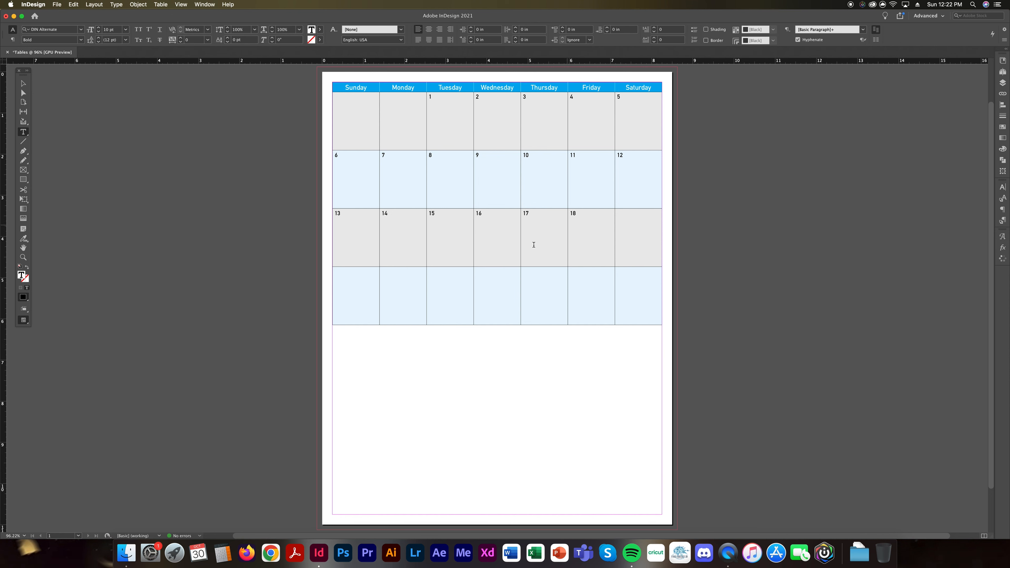
pyautogui.click(58, 5)
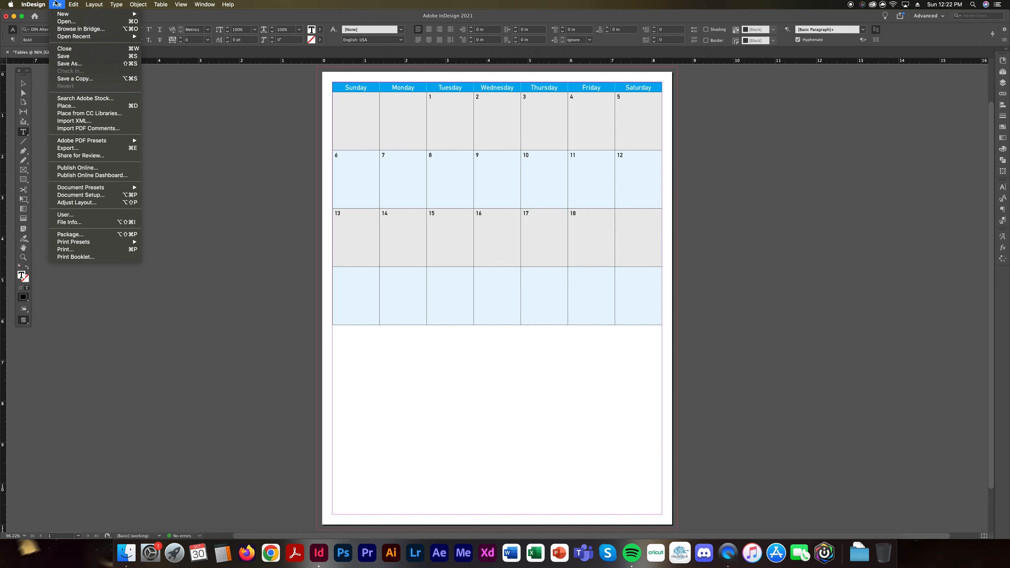
pyautogui.click(81, 65)
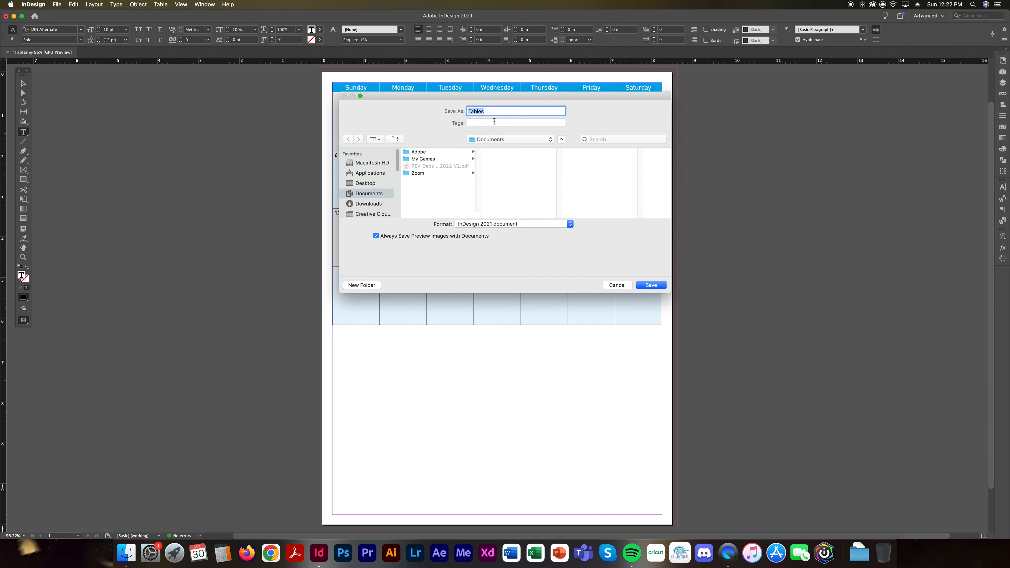
pyautogui.click(370, 184)
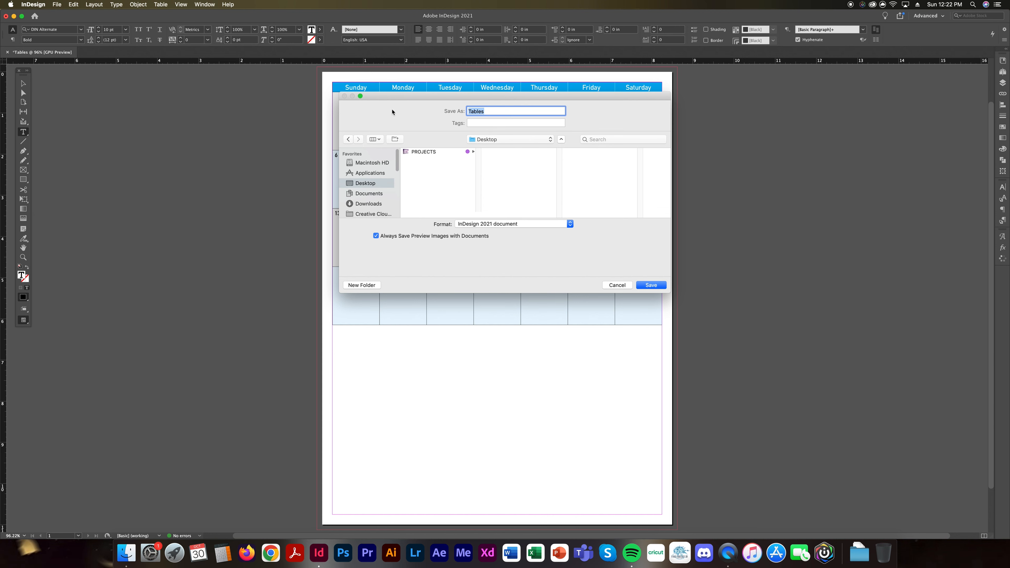
pyautogui.click(615, 285)
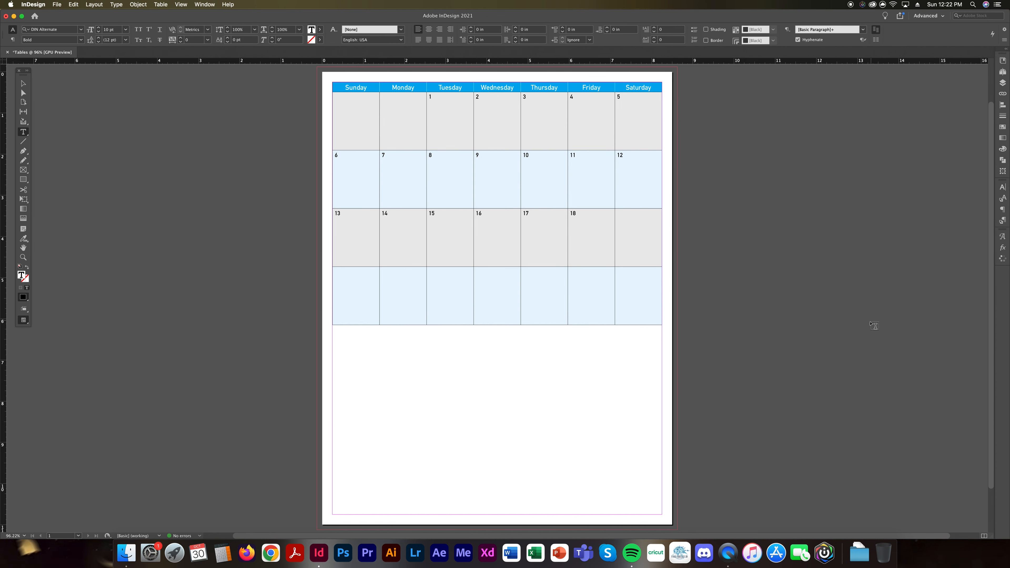
# - Shrink the application window to uncover the desktop, and open the 2022 Raw Haven Calendar folder on the PROJECTS drive in Finder
pyautogui.moveTo(1006, 533); pyautogui.dragTo(911, 516)
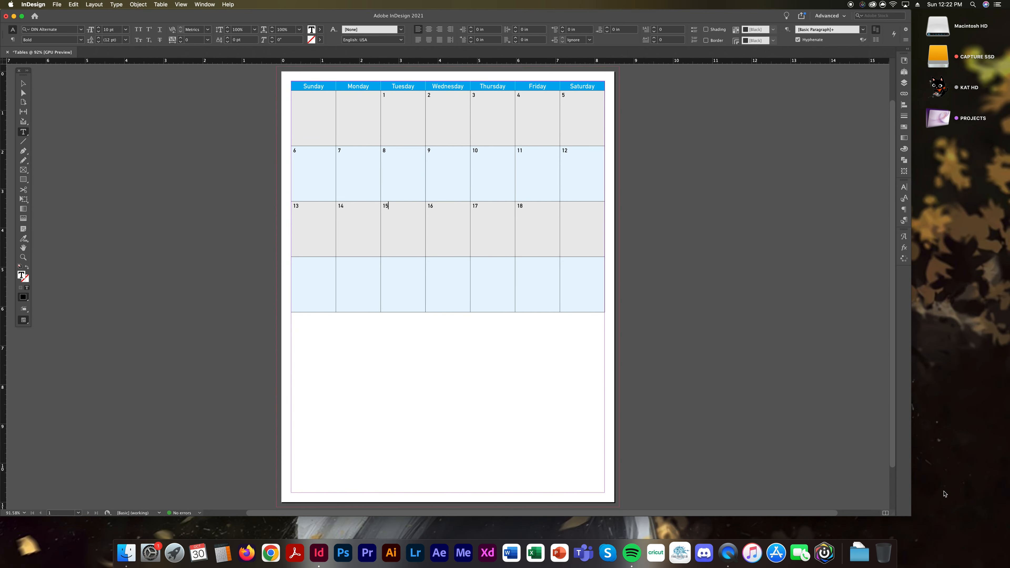
pyautogui.doubleClick(941, 121)
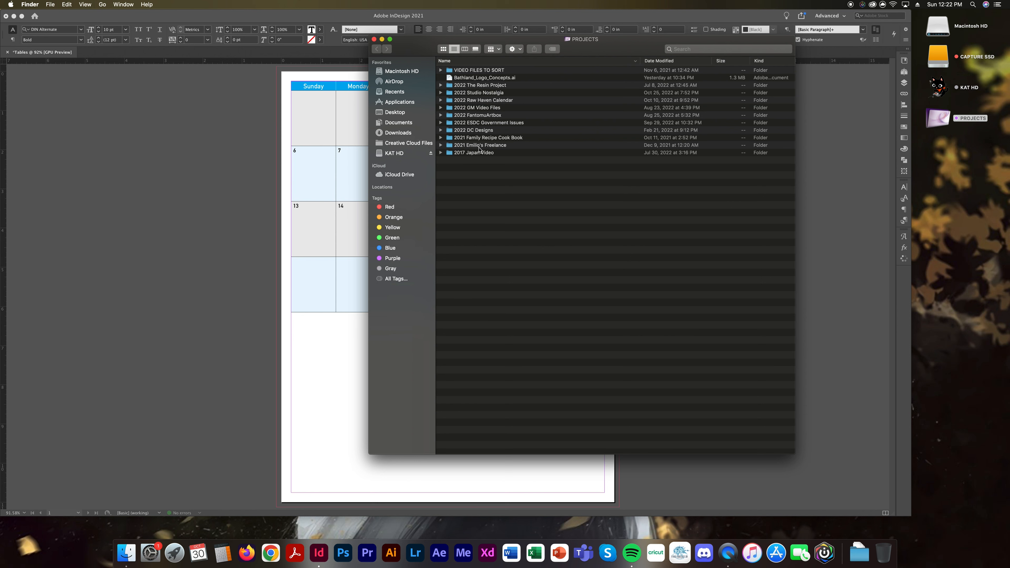
pyautogui.click(477, 138)
pyautogui.doubleClick(476, 101)
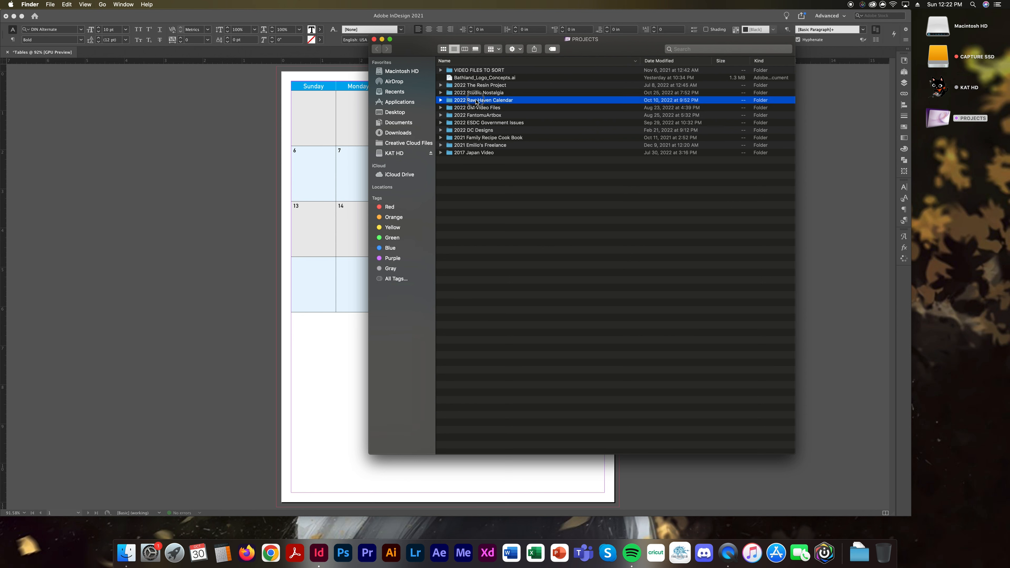
# - Open the packaged calendar's Links folder and place DSC09540.JPG on the pasteboard beside the calendar page
pyautogui.doubleClick(468, 71)
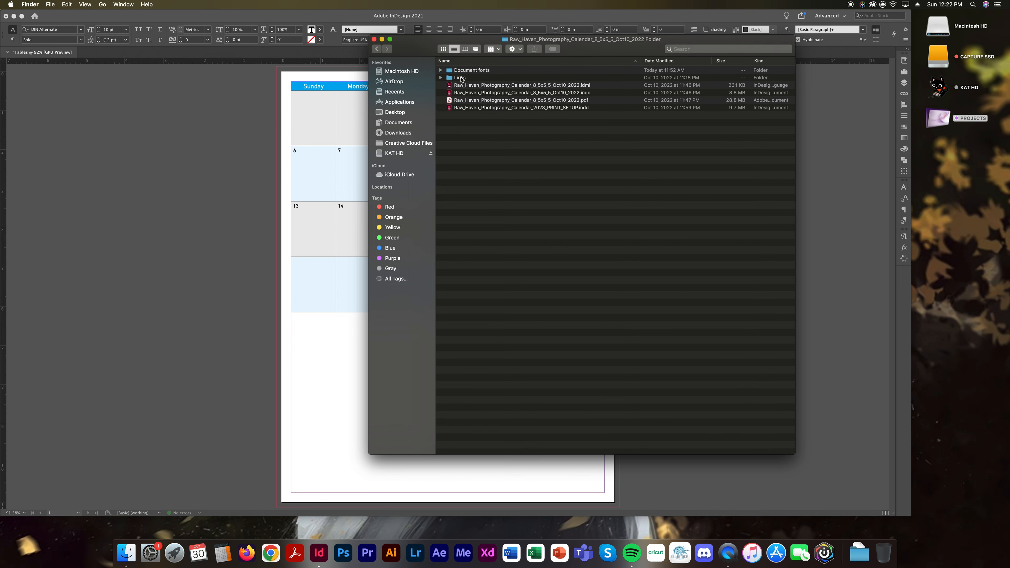
pyautogui.doubleClick(461, 78)
pyautogui.moveTo(423, 48); pyautogui.dragTo(758, 126)
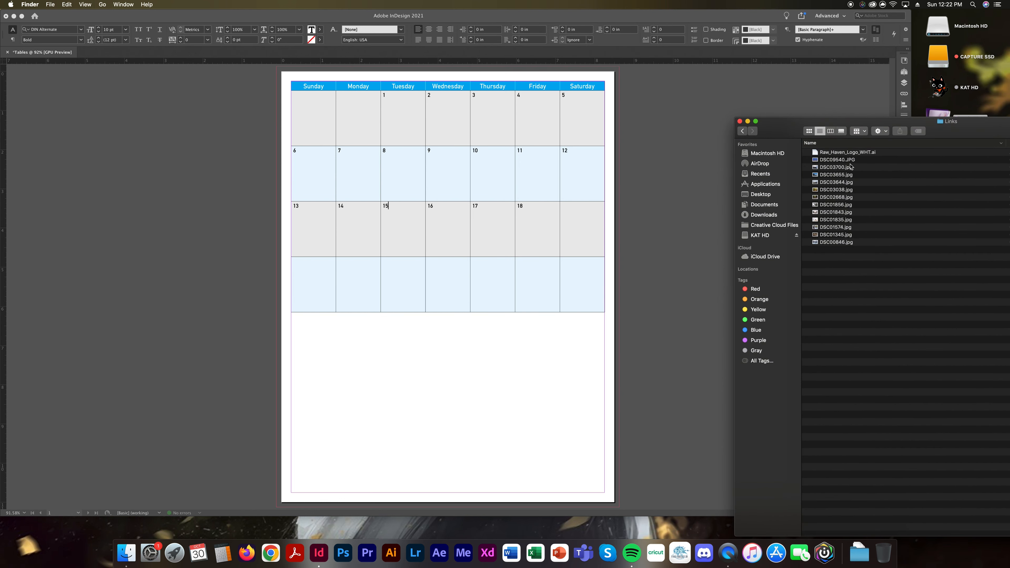
pyautogui.moveTo(807, 156); pyautogui.dragTo(665, 127)
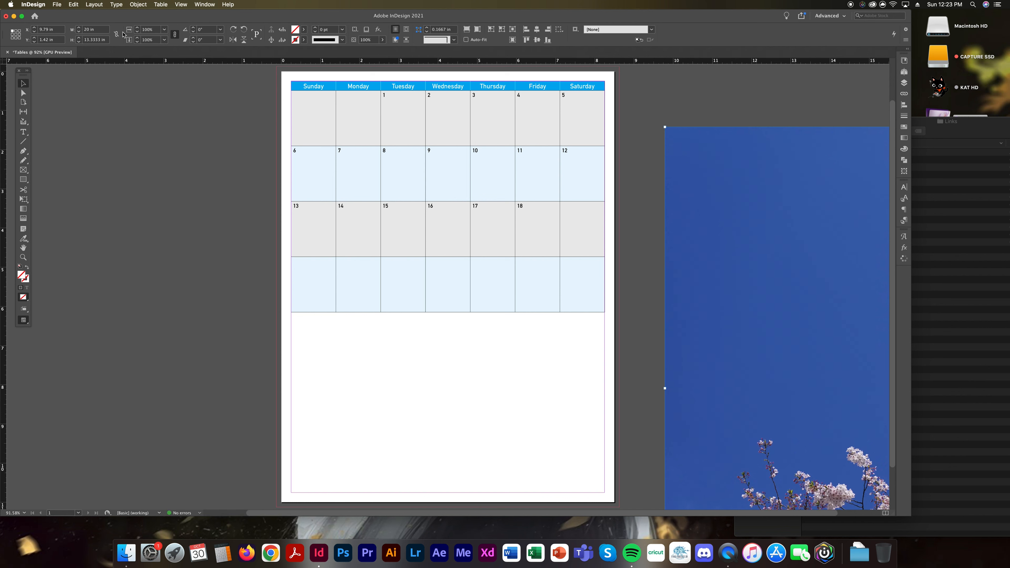
# - Constrain the placed photo's proportions and set its width to 2 in
pyautogui.click(116, 34)
pyautogui.click(94, 29)
pyautogui.write('2')
pyautogui.press('Return')
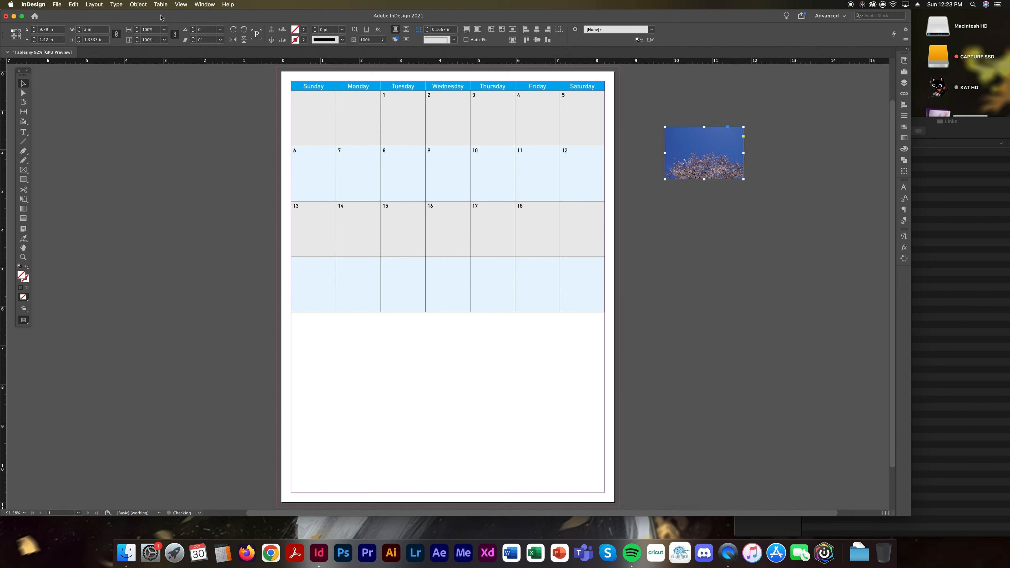
# - Move the photo below the calendar table at the page's left margin and enlarge it proportionally to about 6.26 in by 4.17 in
pyautogui.moveTo(728, 141); pyautogui.dragTo(354, 342)
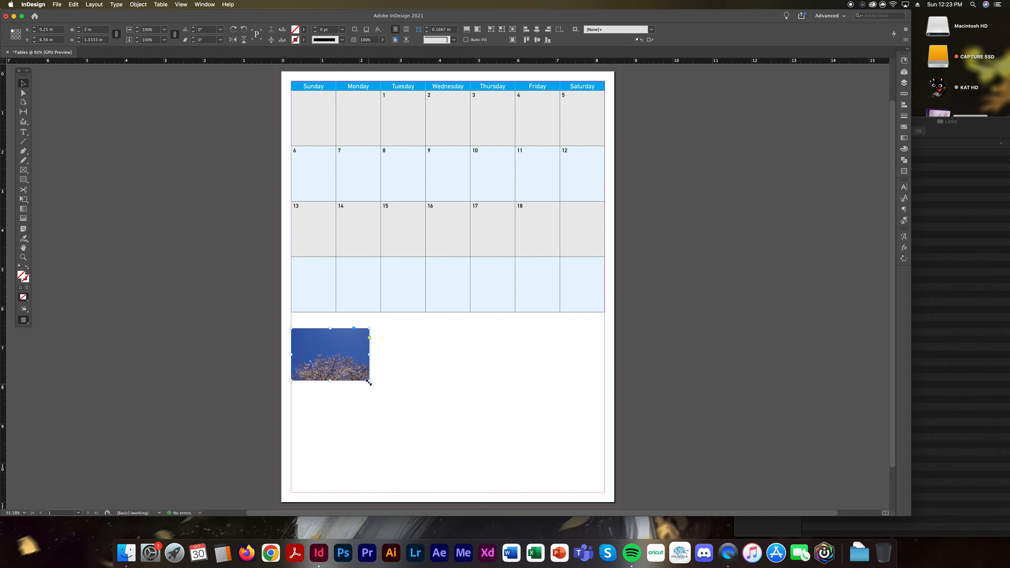
pyautogui.moveTo(369, 380); pyautogui.dragTo(536, 450)
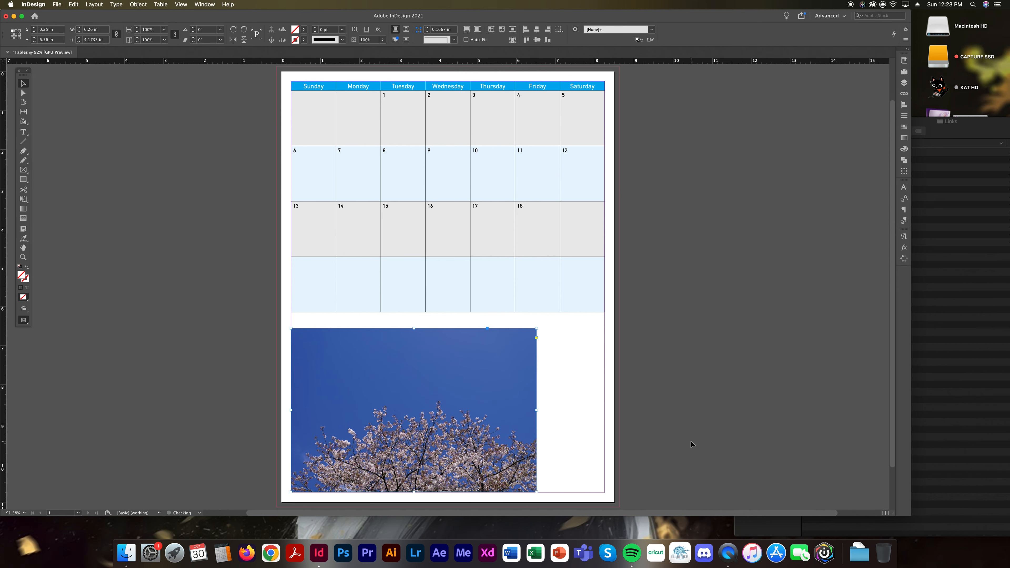
pyautogui.click(684, 438)
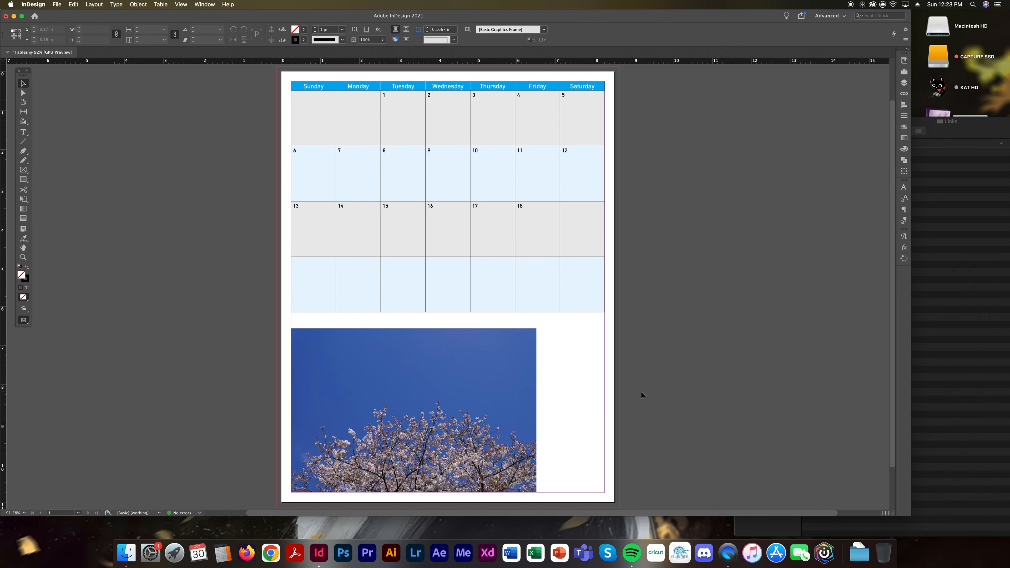
pyautogui.click(543, 349)
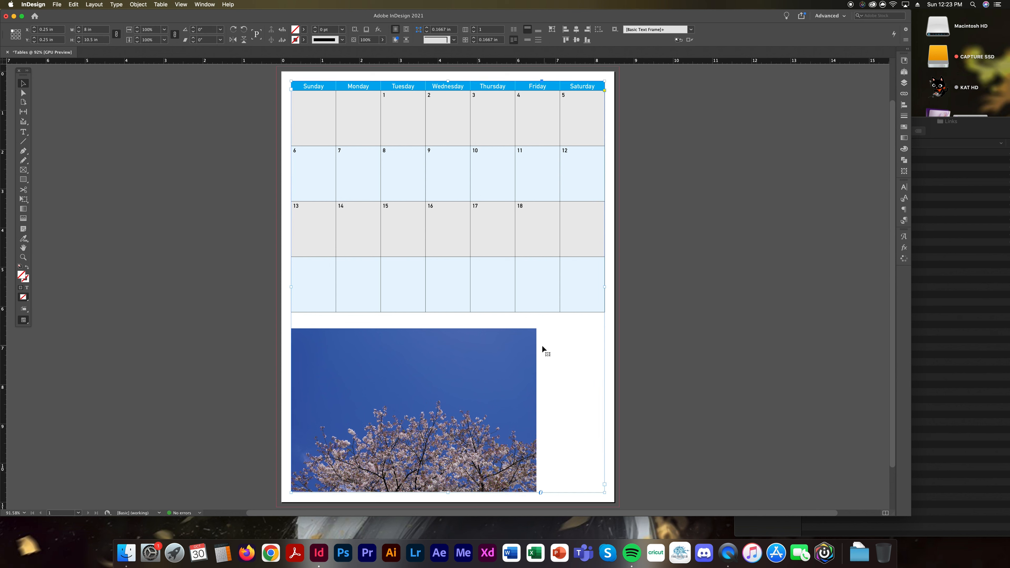
pyautogui.click(494, 346)
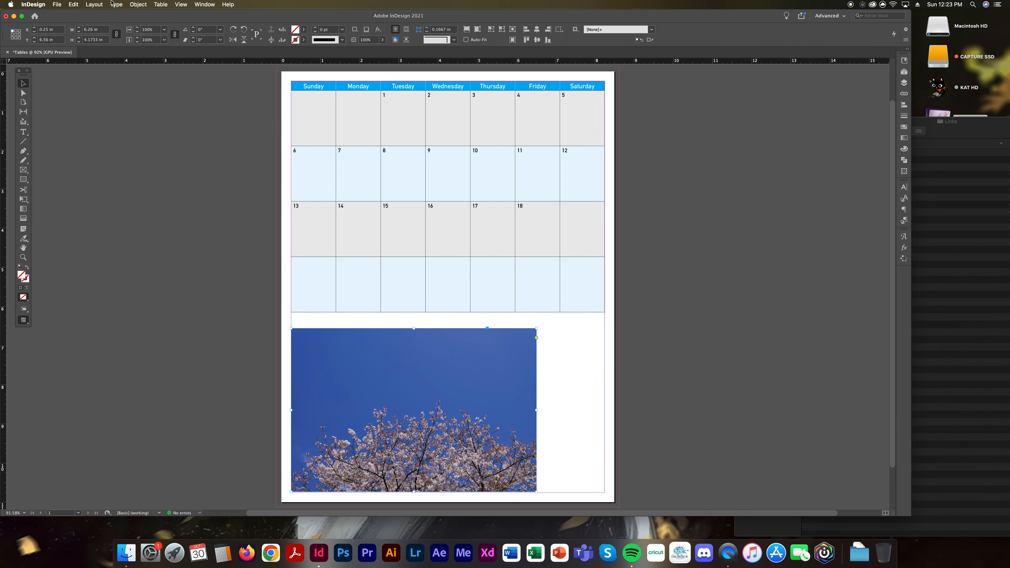
# - Review the document's package summary, fonts, links and images, colors and inks, print settings and external plug-ins without packaging
pyautogui.click(57, 5)
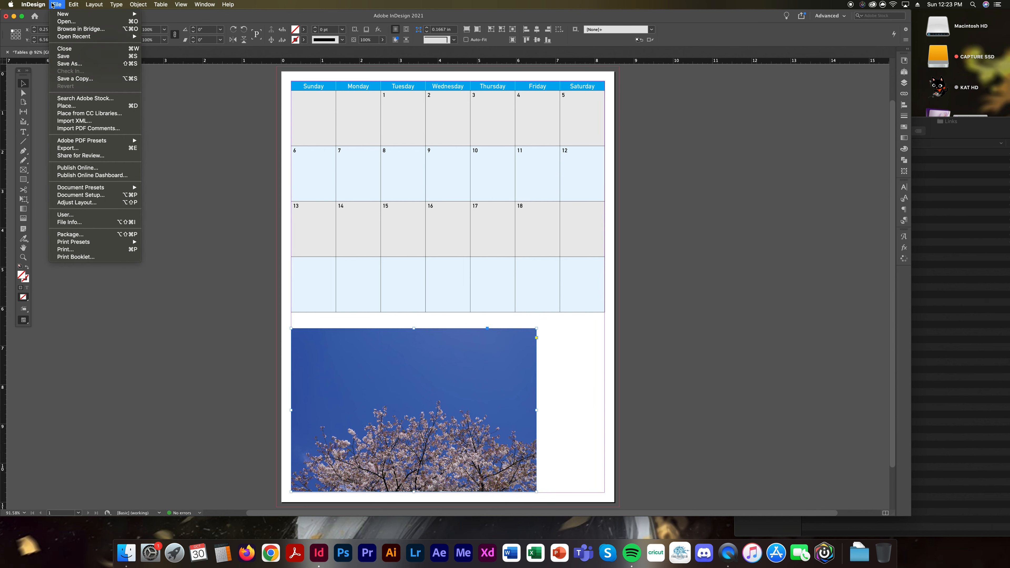
pyautogui.click(115, 238)
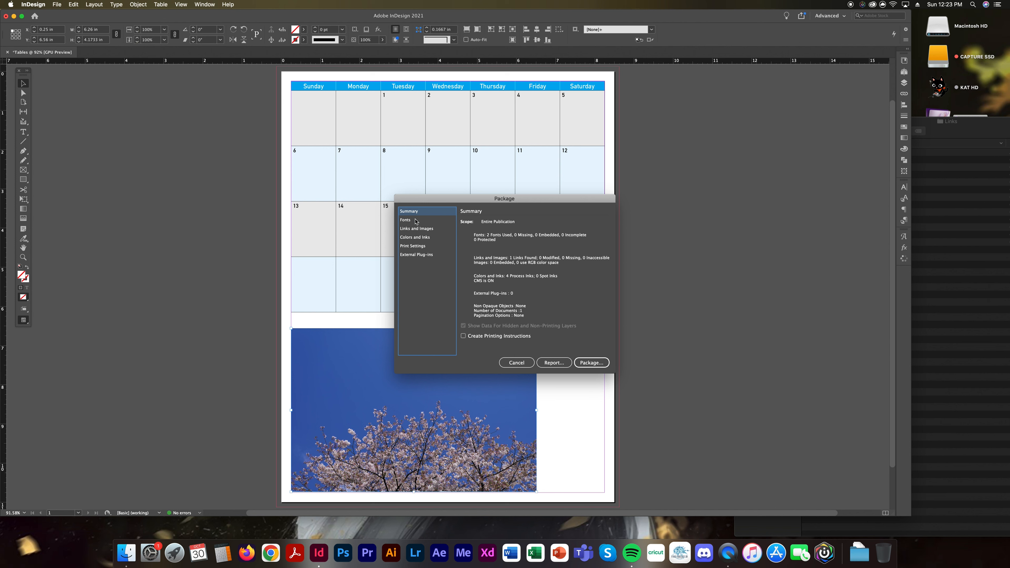
pyautogui.click(417, 219)
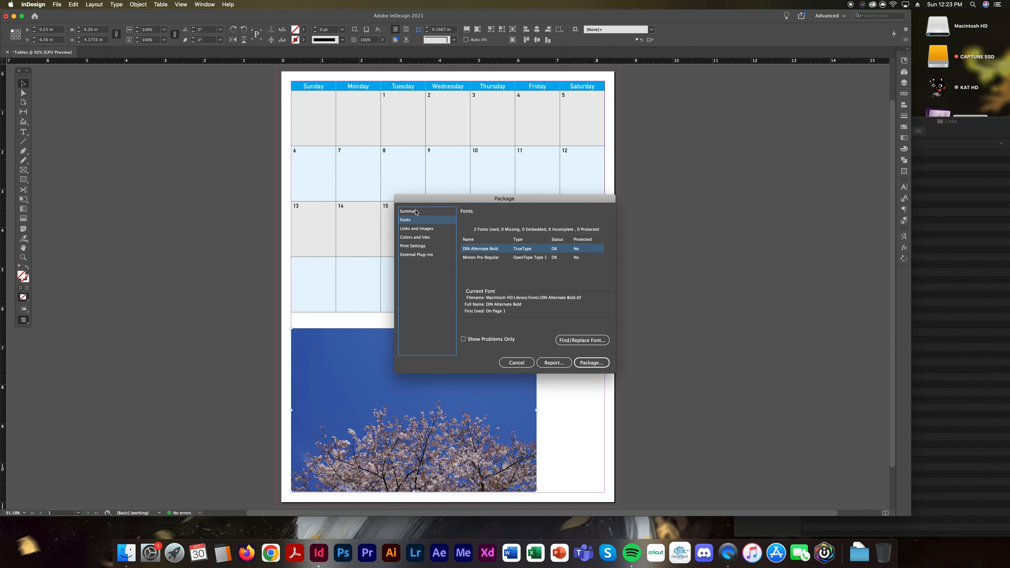
pyautogui.click(417, 211)
pyautogui.click(415, 221)
pyautogui.click(422, 230)
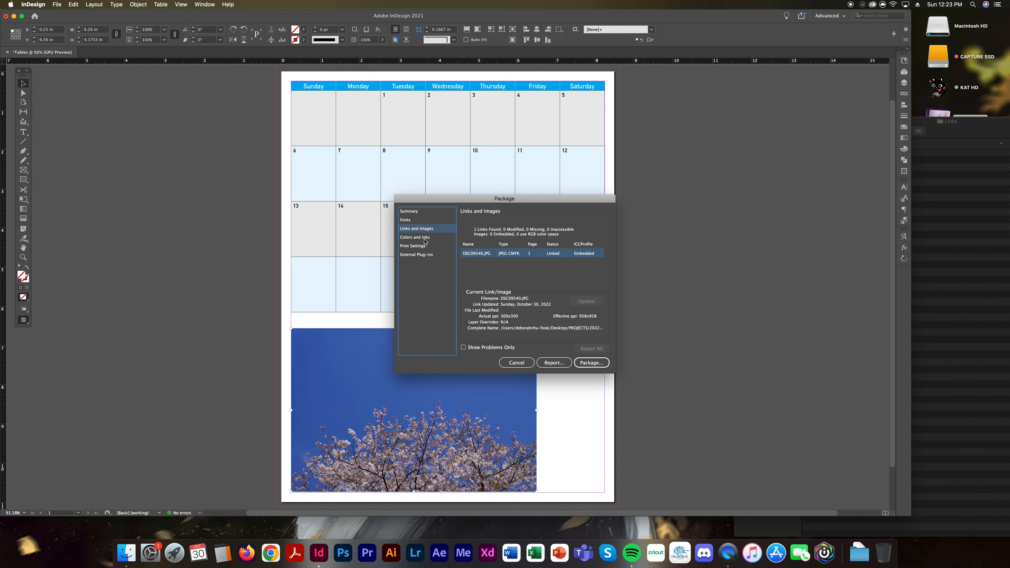
pyautogui.click(422, 238)
pyautogui.click(421, 247)
pyautogui.click(421, 256)
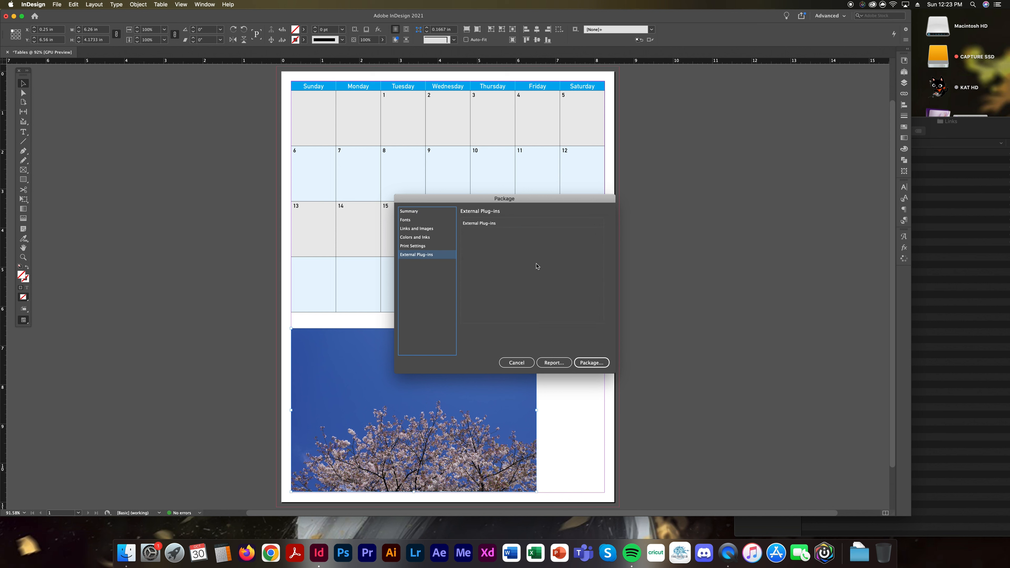
pyautogui.click(418, 212)
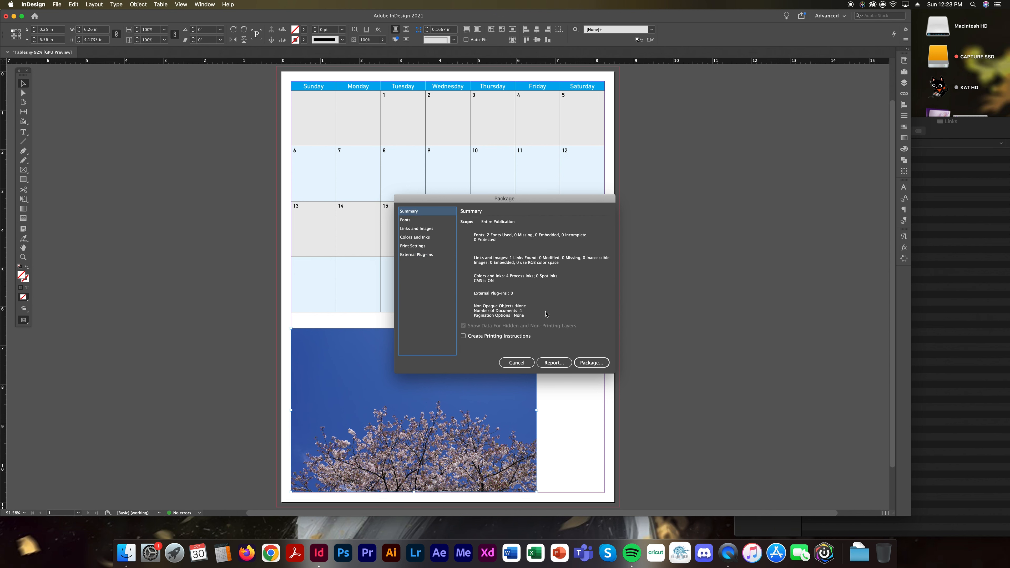
pyautogui.click(517, 362)
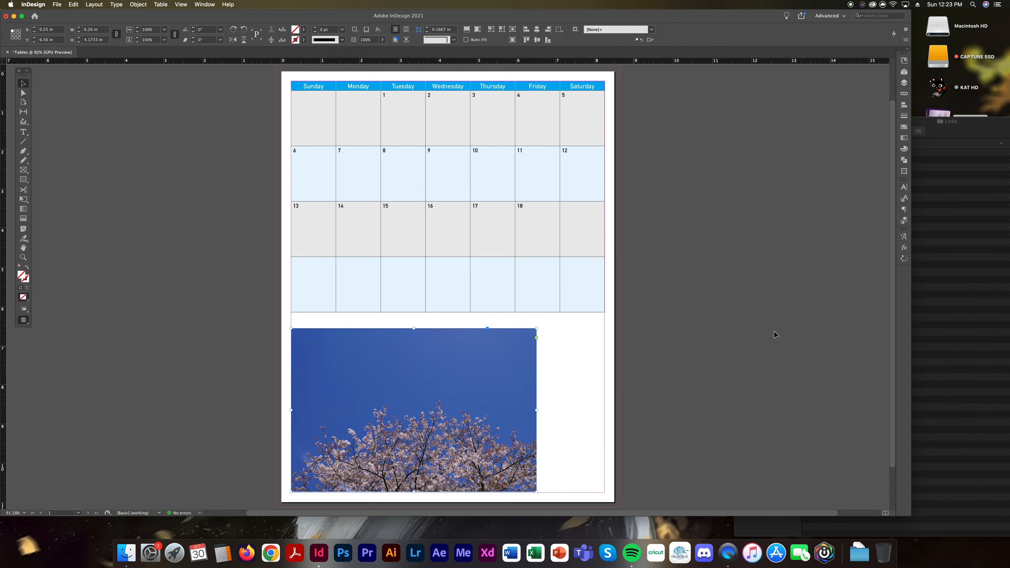
# - Move DSC09540.JPG out of the calendar project's Links folder onto the desktop in Finder
pyautogui.click(998, 274)
pyautogui.moveTo(835, 121); pyautogui.dragTo(640, 254)
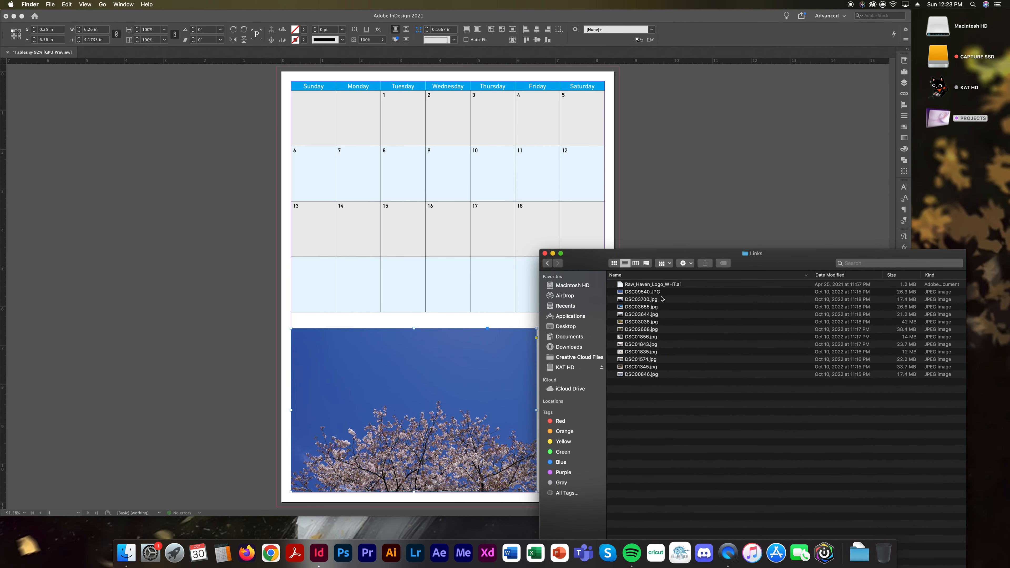
pyautogui.click(642, 293)
pyautogui.moveTo(643, 292); pyautogui.dragTo(939, 118)
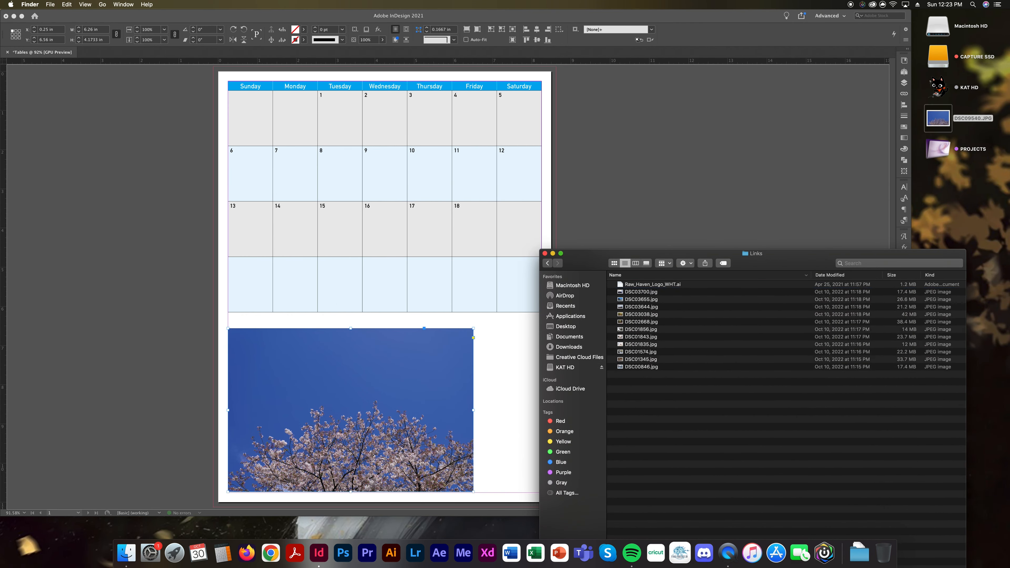
# - Return to the InDesign document and examine the link status and details of the placed photo
pyautogui.click(630, 180)
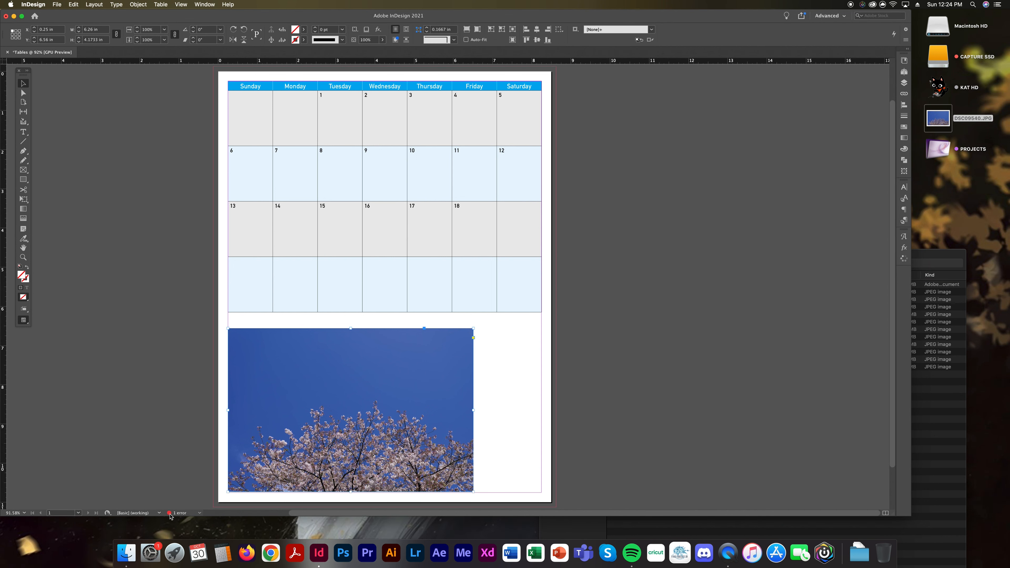
pyautogui.click(904, 93)
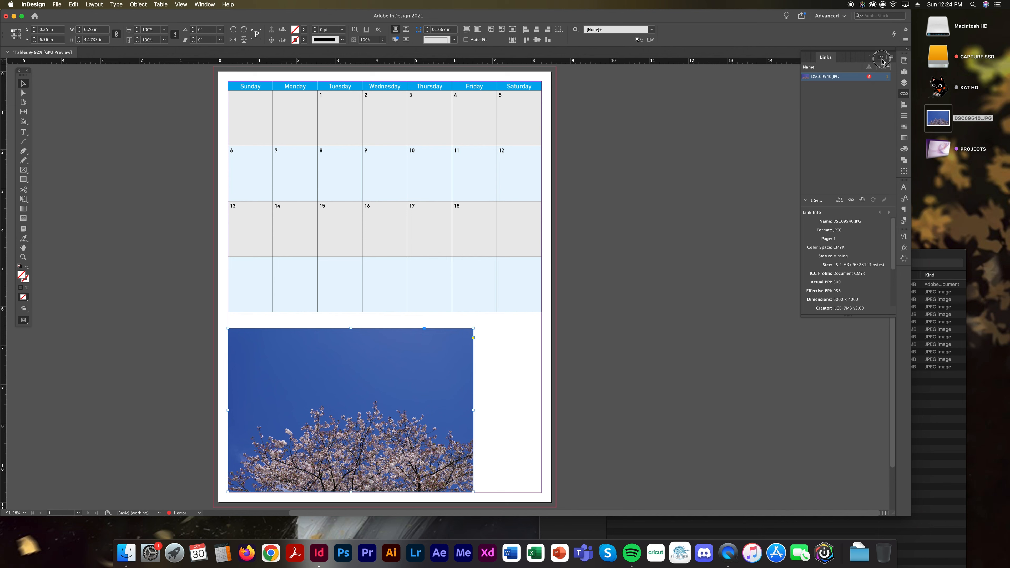
pyautogui.click(882, 58)
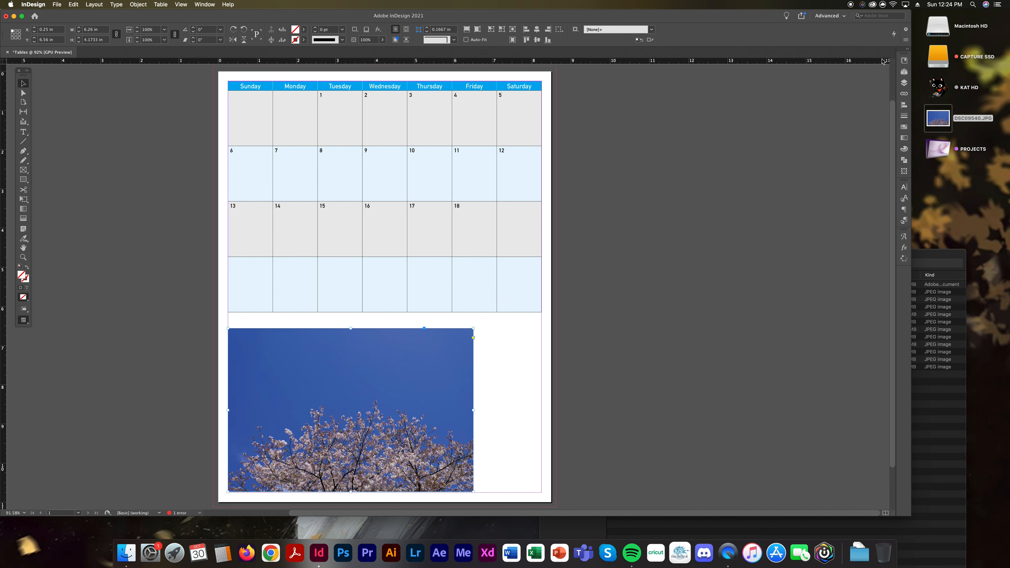
# - Undo moving DSC09540.JPG out of the Links folder in Finder and close the folder window
pyautogui.click(939, 399)
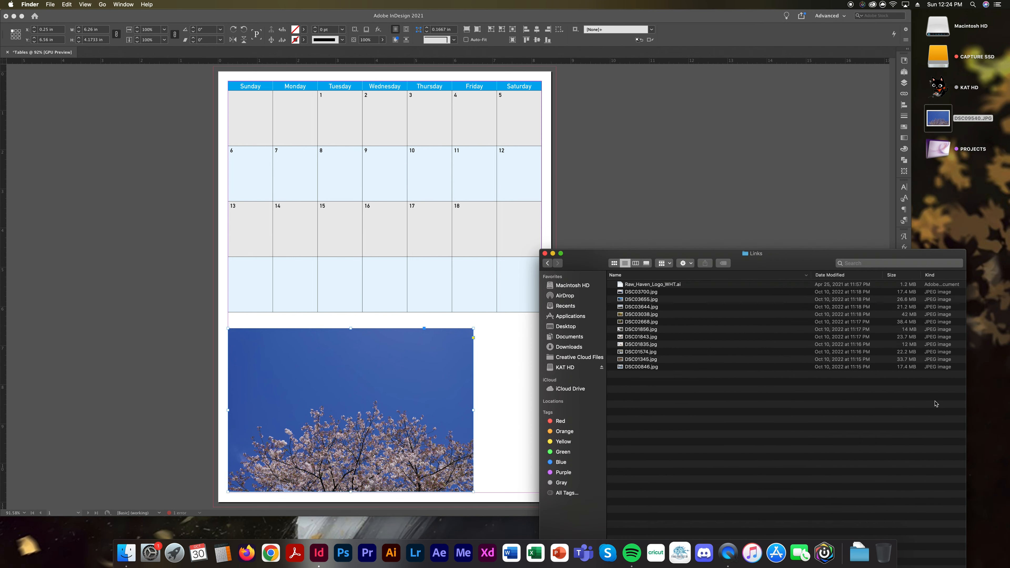
pyautogui.press('super+alt+v')
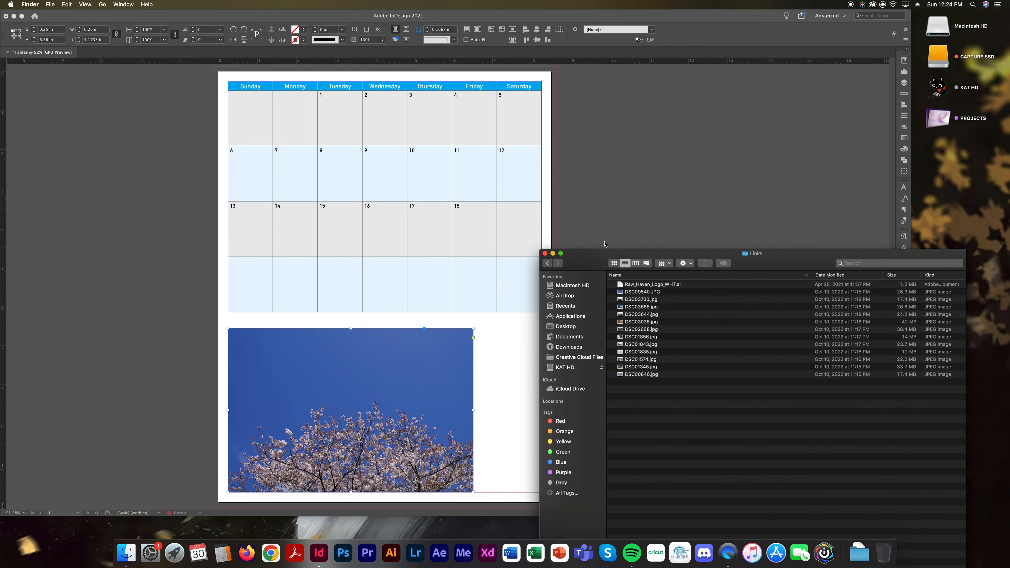
pyautogui.click(544, 254)
pyautogui.click(573, 255)
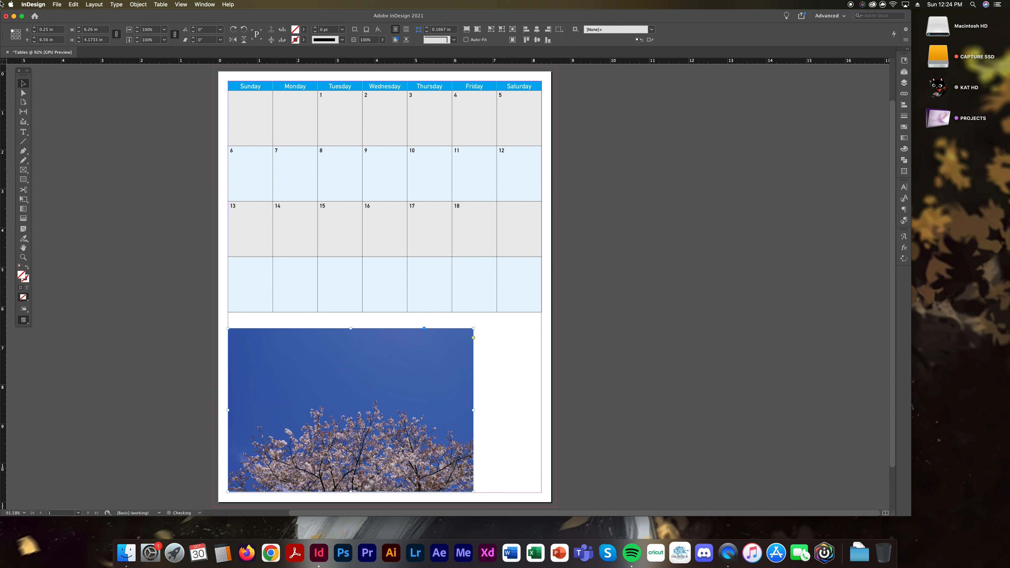
# - Start packaging the calendar document and save it to the Desktop as Tables in InDesign 2021 document format
pyautogui.click(56, 4)
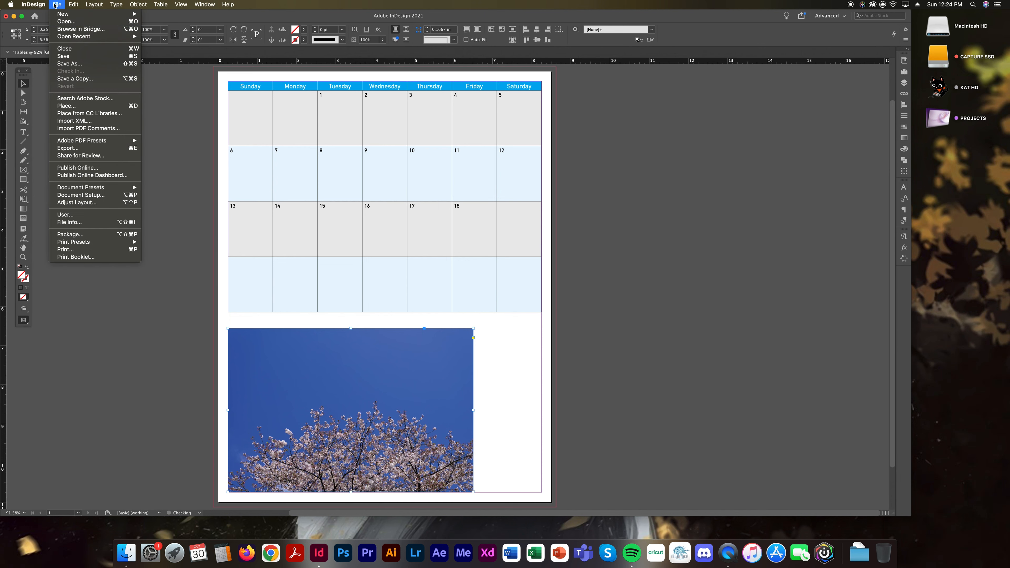
pyautogui.click(80, 234)
pyautogui.click(599, 362)
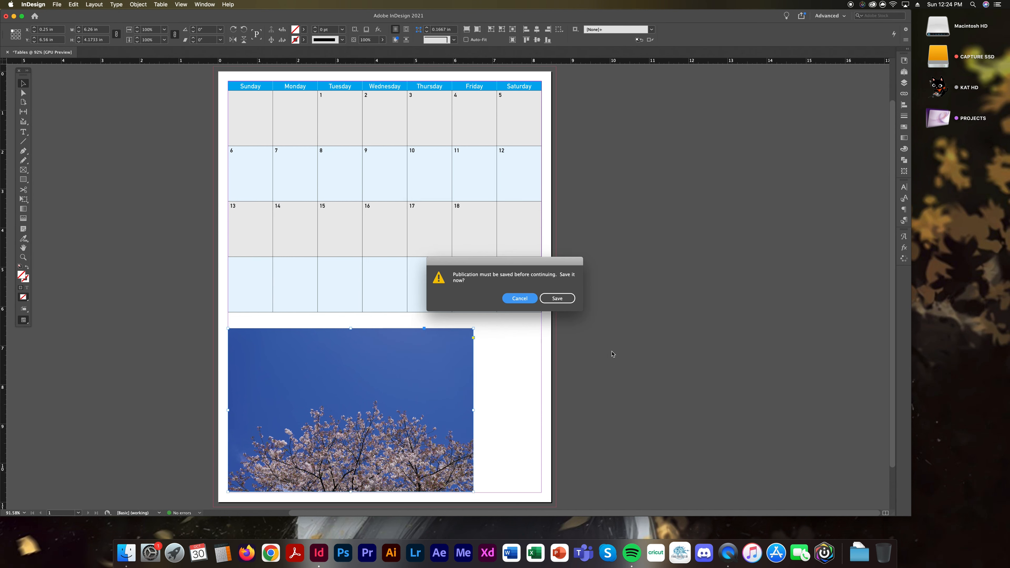
pyautogui.click(557, 298)
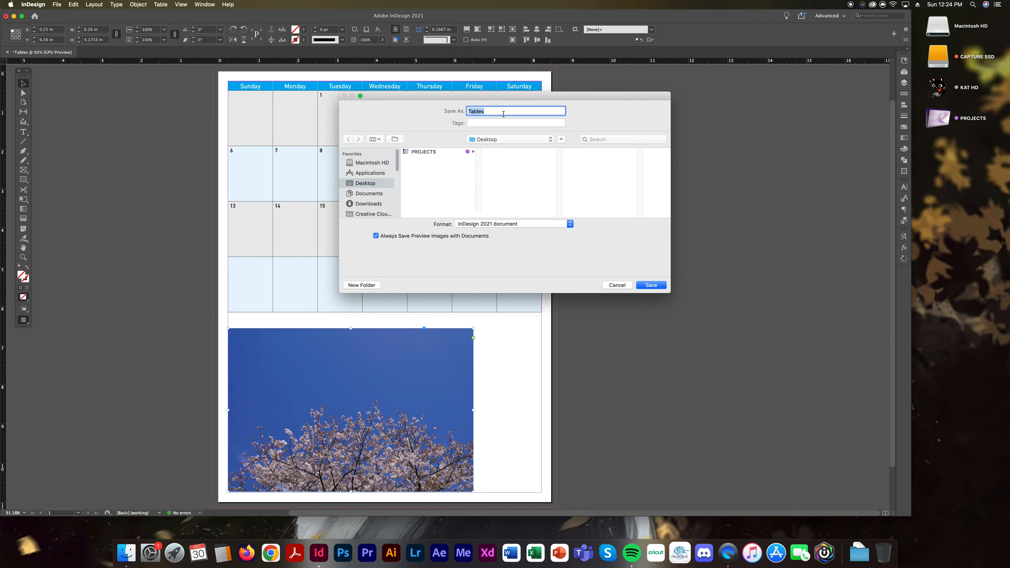
pyautogui.click(651, 285)
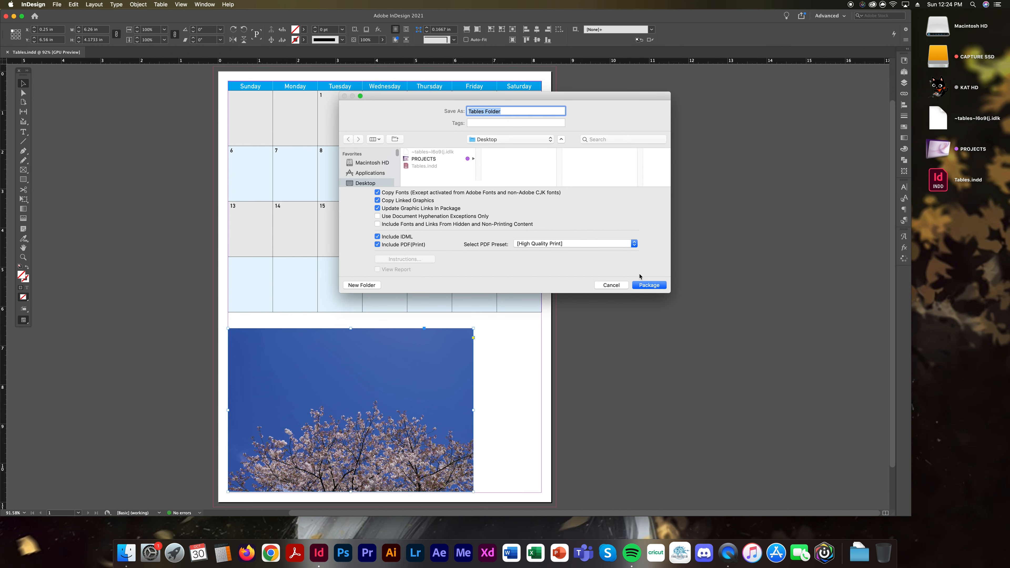
# - Package the document into Tables Folder on the Desktop with fonts, linked graphics, an IDML file and a High Quality Print PDF
pyautogui.click(646, 285)
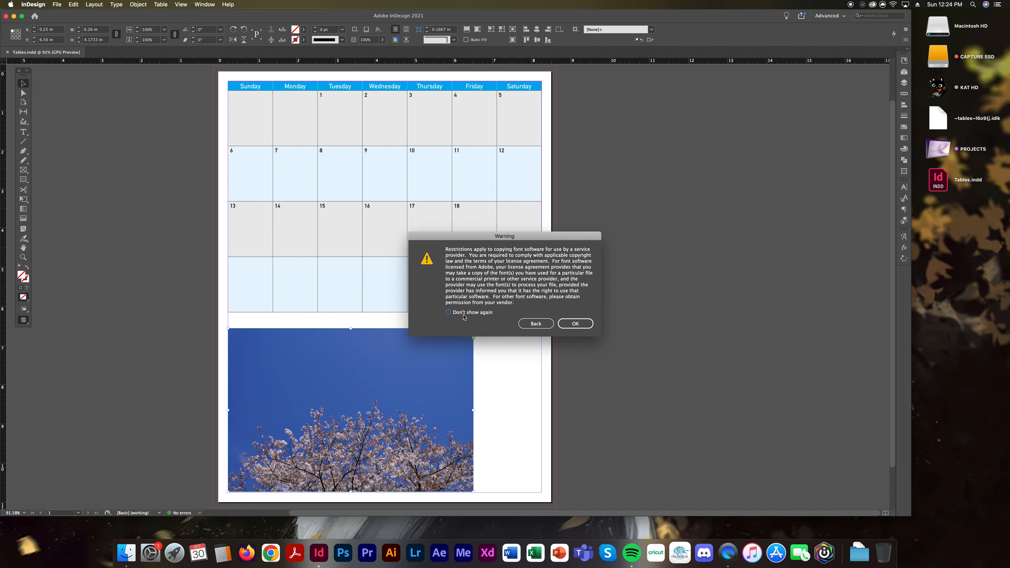
pyautogui.click(577, 323)
pyautogui.click(583, 328)
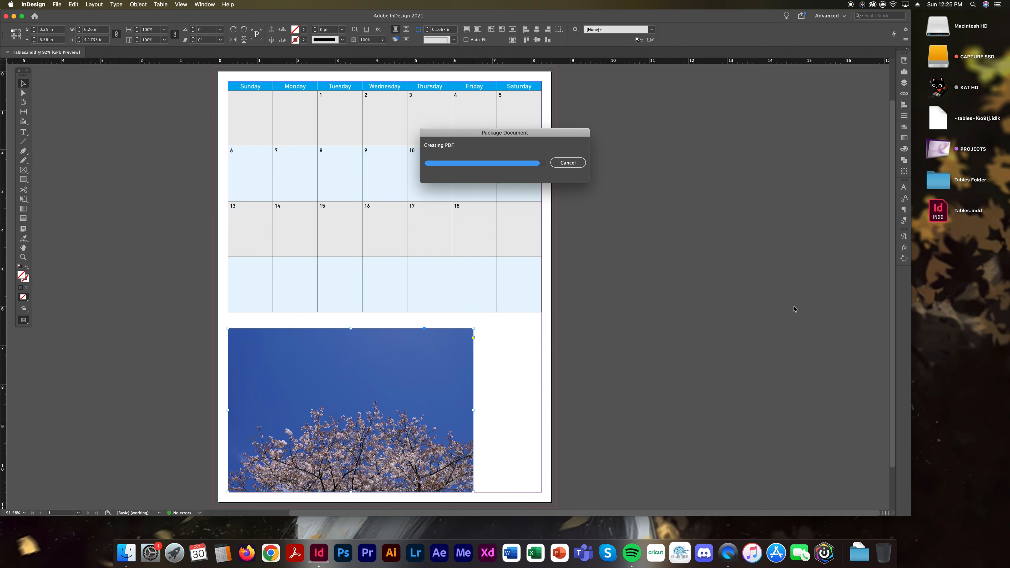
# - Move the original Tables.indd from the desktop to the Trash and close the open Tables document
pyautogui.click(946, 225)
pyautogui.moveTo(946, 226); pyautogui.dragTo(884, 553)
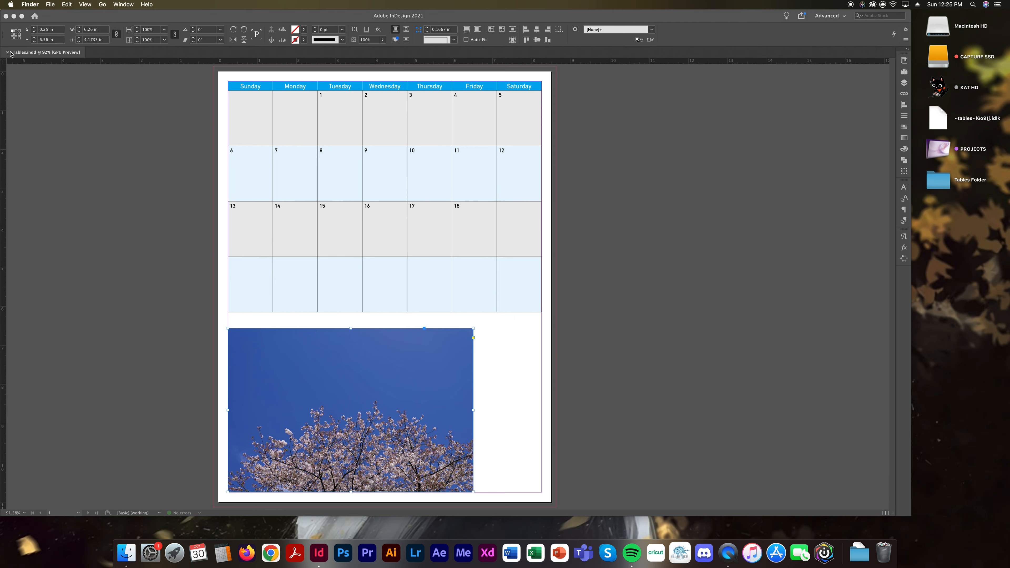
pyautogui.click(7, 52)
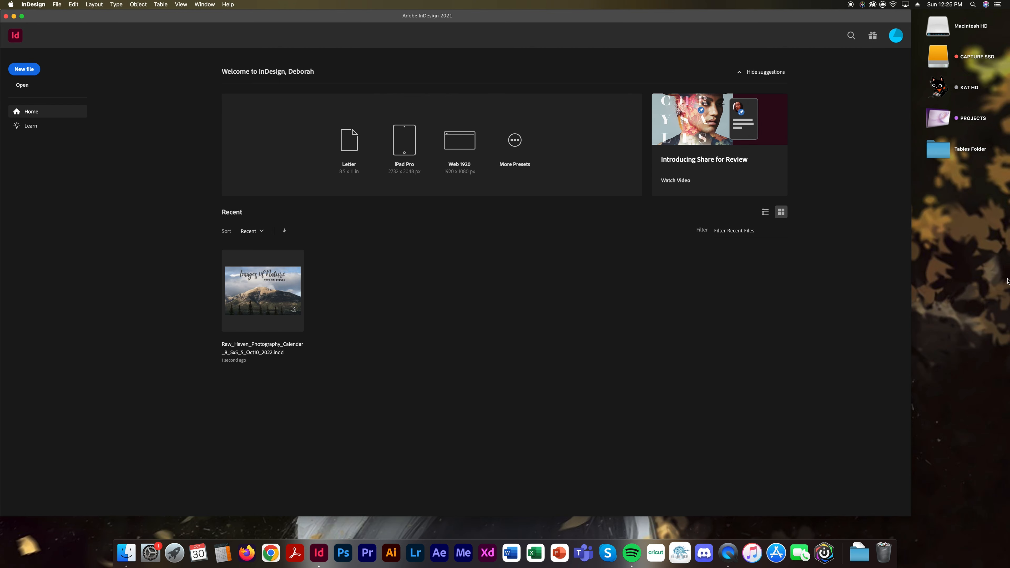
# - Open Tables Folder on the desktop in Finder and select the packaged Tables.indd file
pyautogui.click(943, 155)
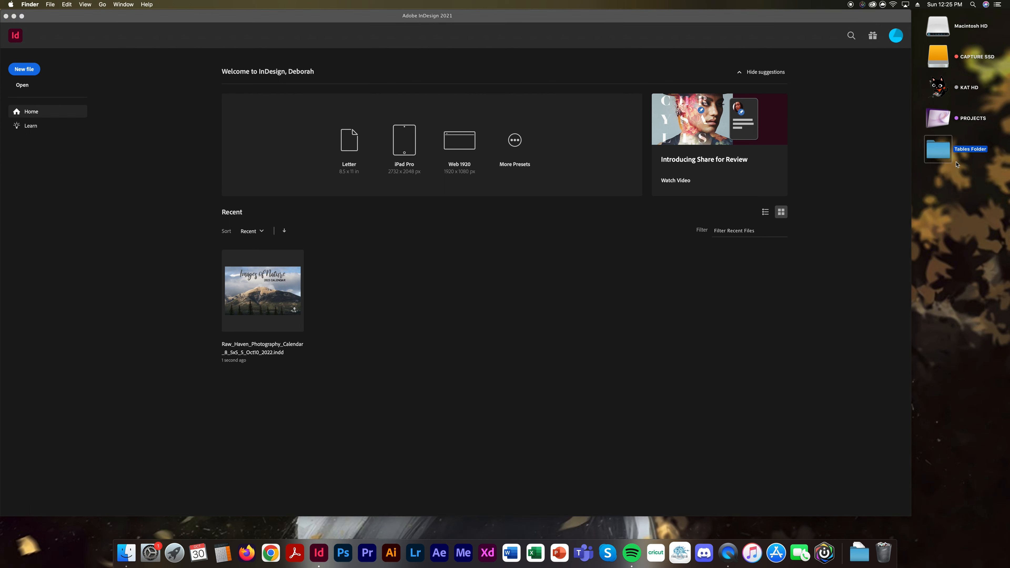
pyautogui.doubleClick(946, 150)
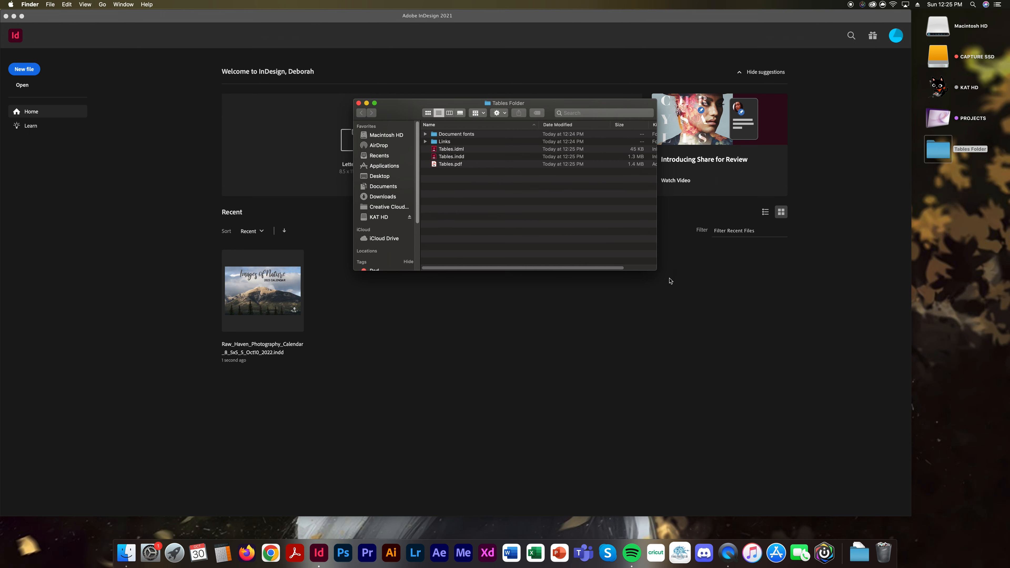
pyautogui.click(460, 159)
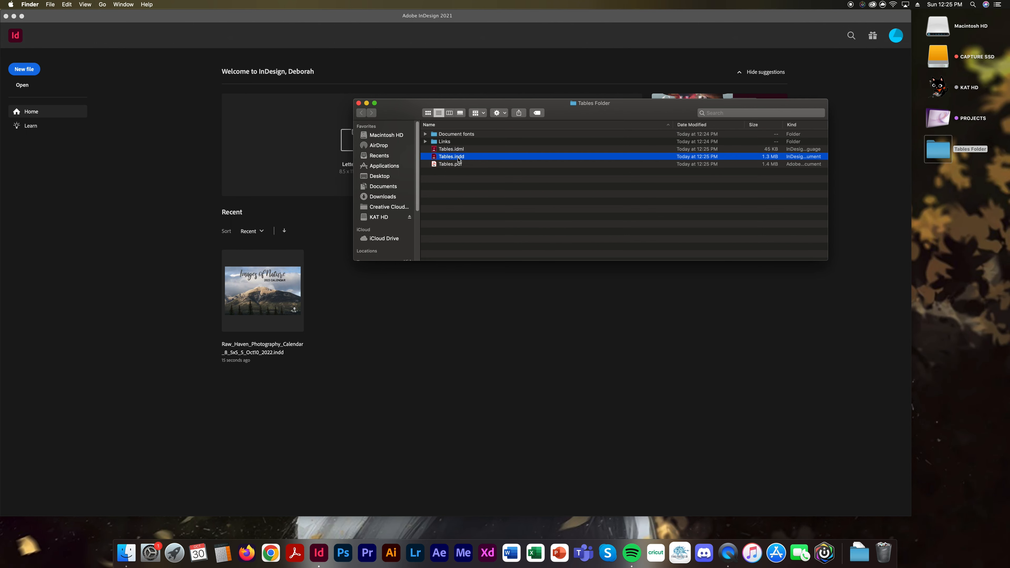
# - Open the packaged Tables.indd and check the status of its linked photo
pyautogui.doubleClick(459, 159)
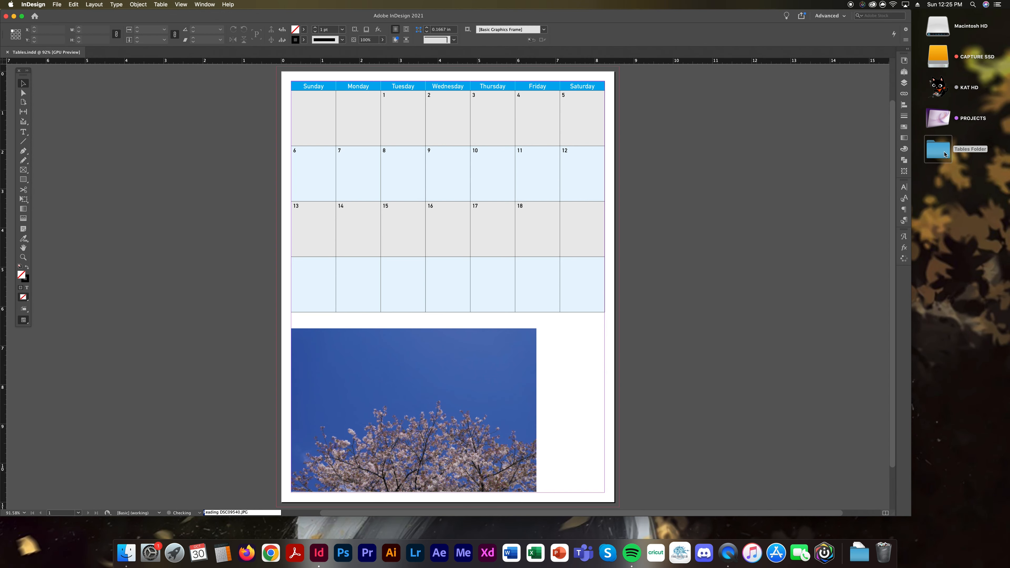
pyautogui.doubleClick(946, 153)
pyautogui.click(881, 183)
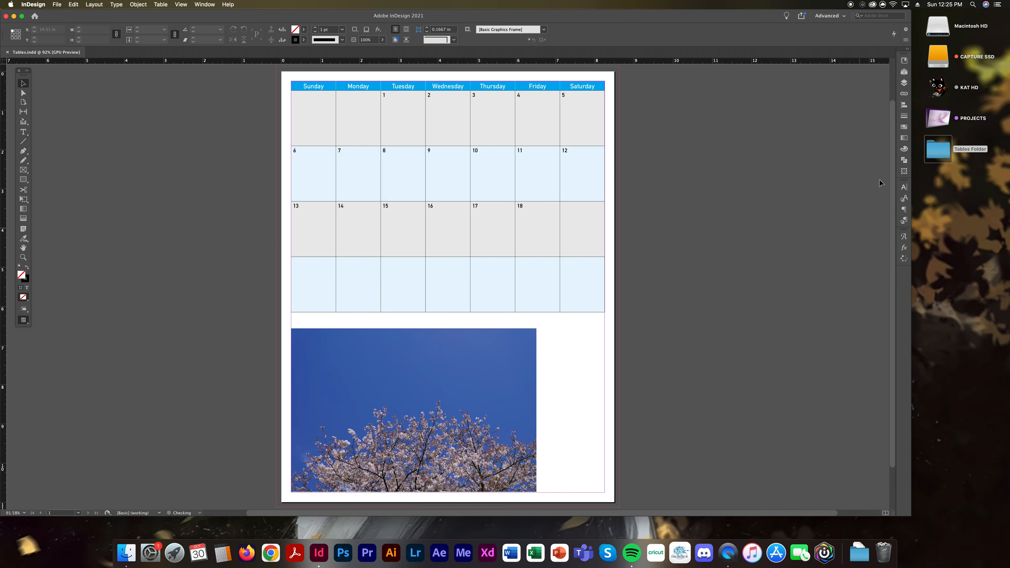
pyautogui.click(904, 93)
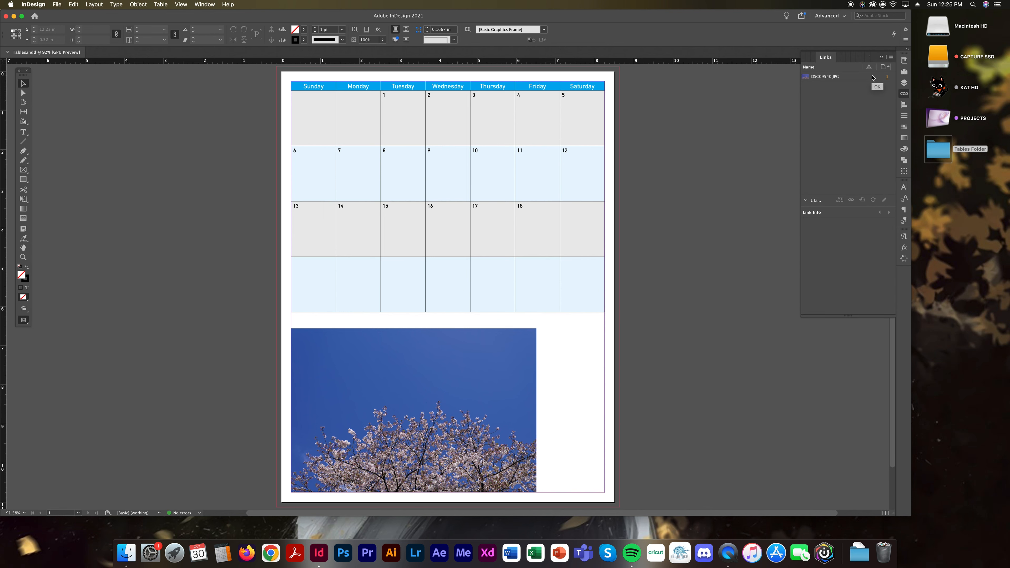
# - Reopen Tables Folder in Finder, go through the packaged IDML, INDD and PDF files, and preview Tables.pdf
pyautogui.doubleClick(942, 155)
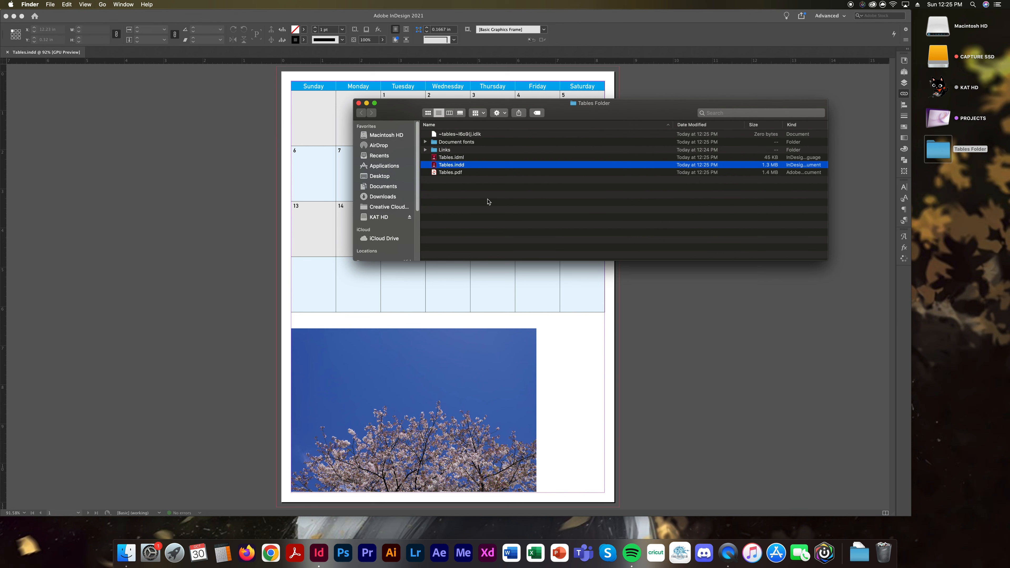
pyautogui.click(446, 158)
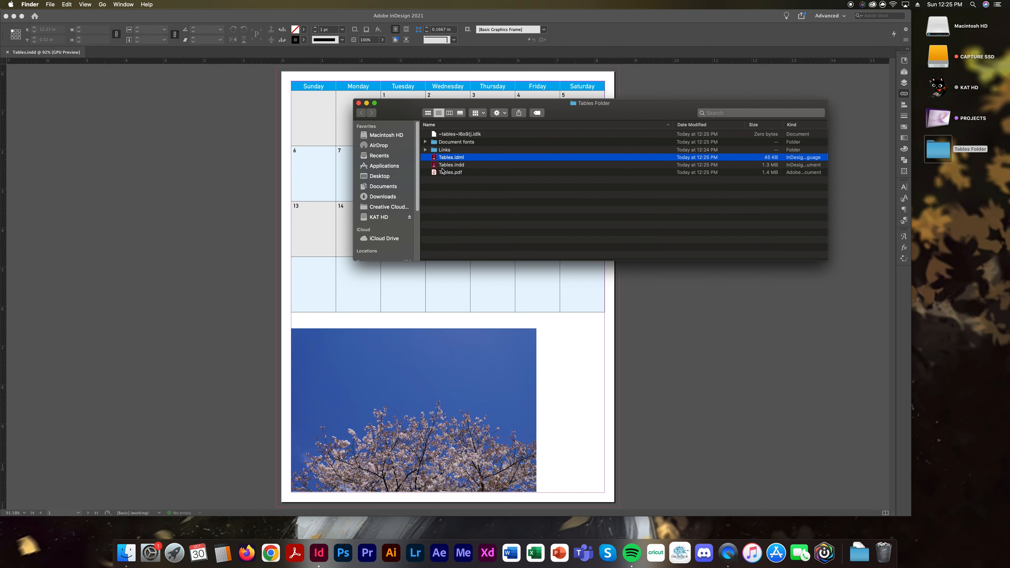
pyautogui.click(442, 166)
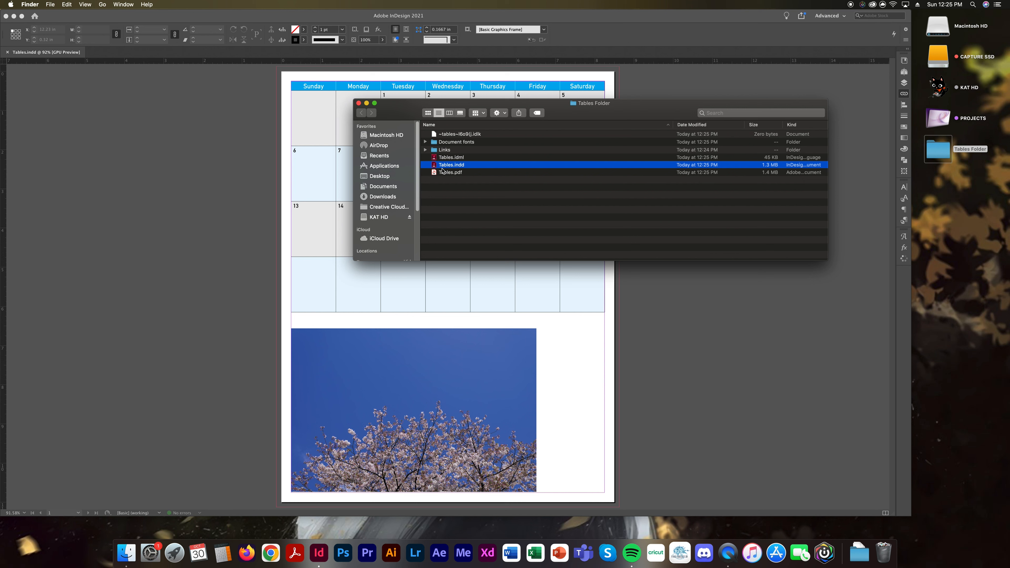
pyautogui.click(451, 158)
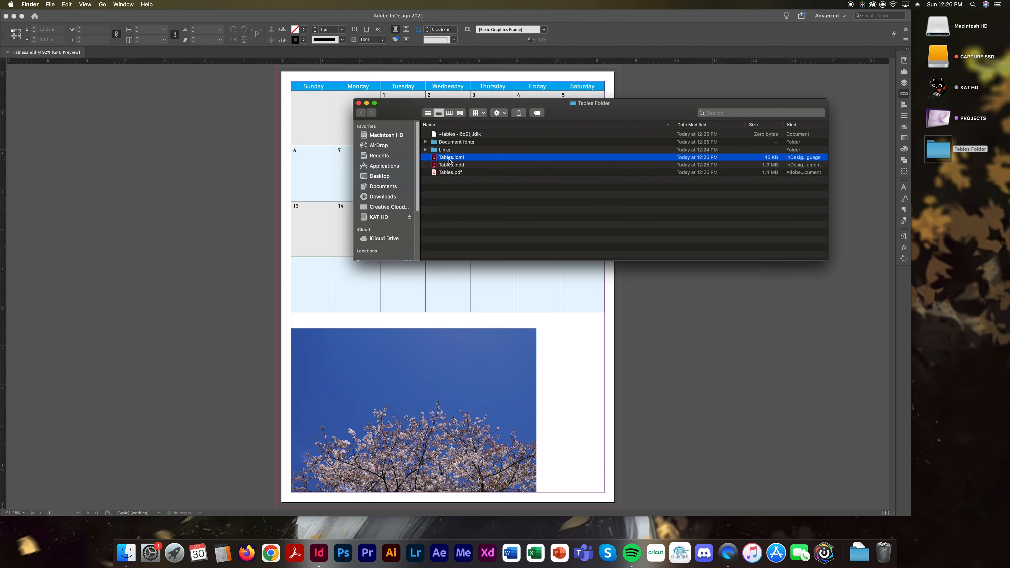
pyautogui.click(447, 174)
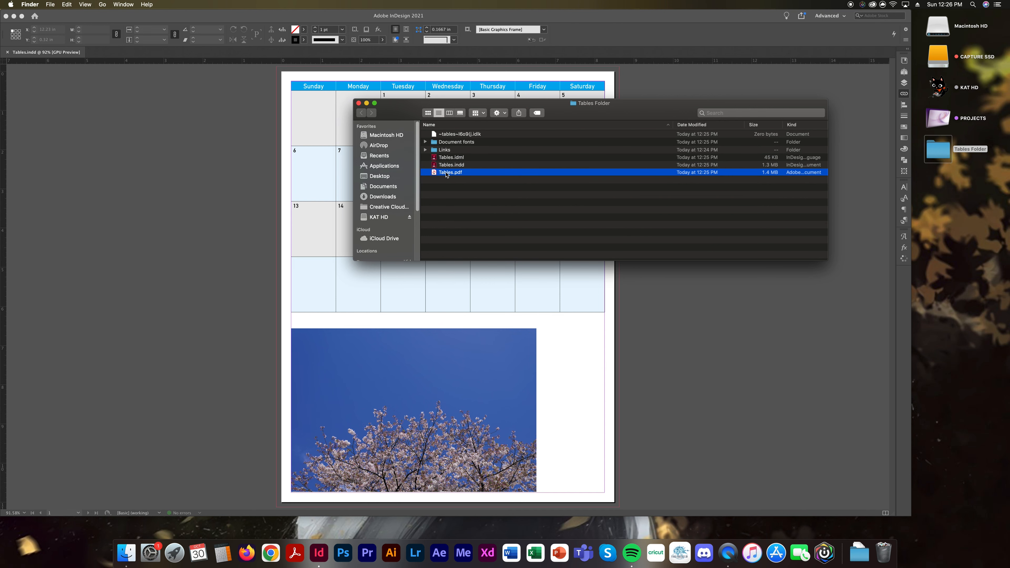
pyautogui.press('space')
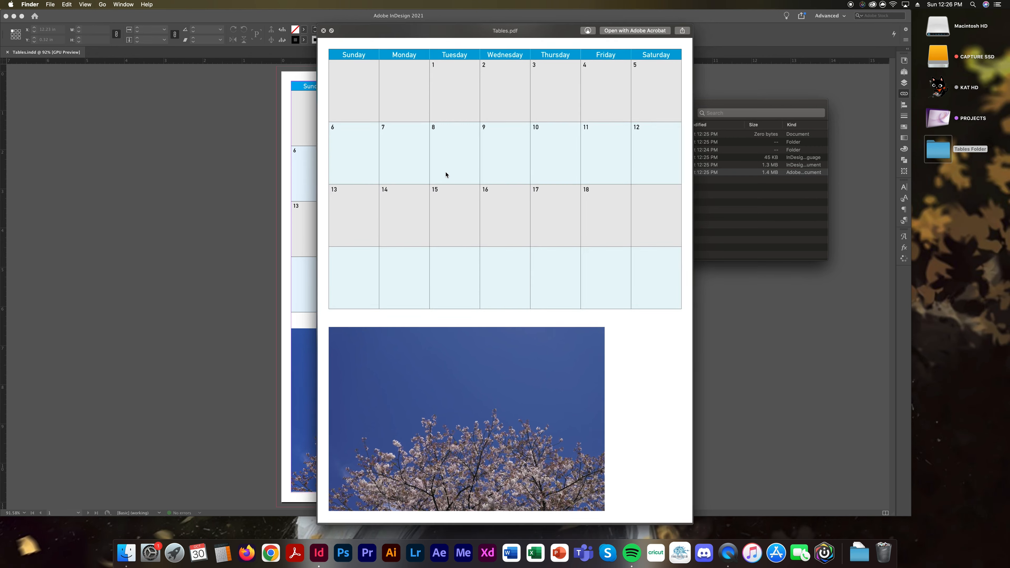
pyautogui.press('space')
# - Inspect the contents of the packaged Links and Document fonts folders, and close the Finder window
pyautogui.click(425, 150)
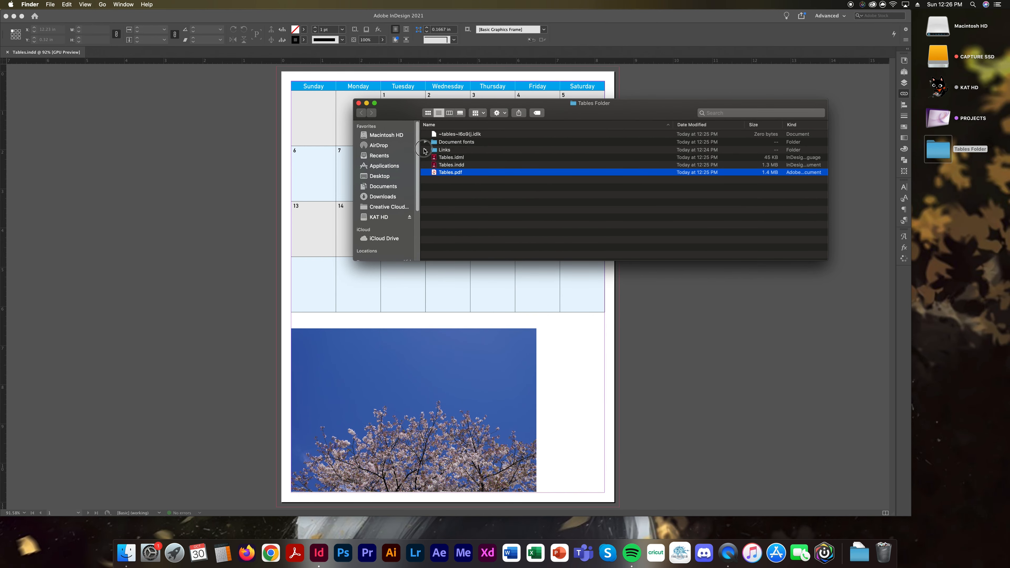
pyautogui.click(455, 157)
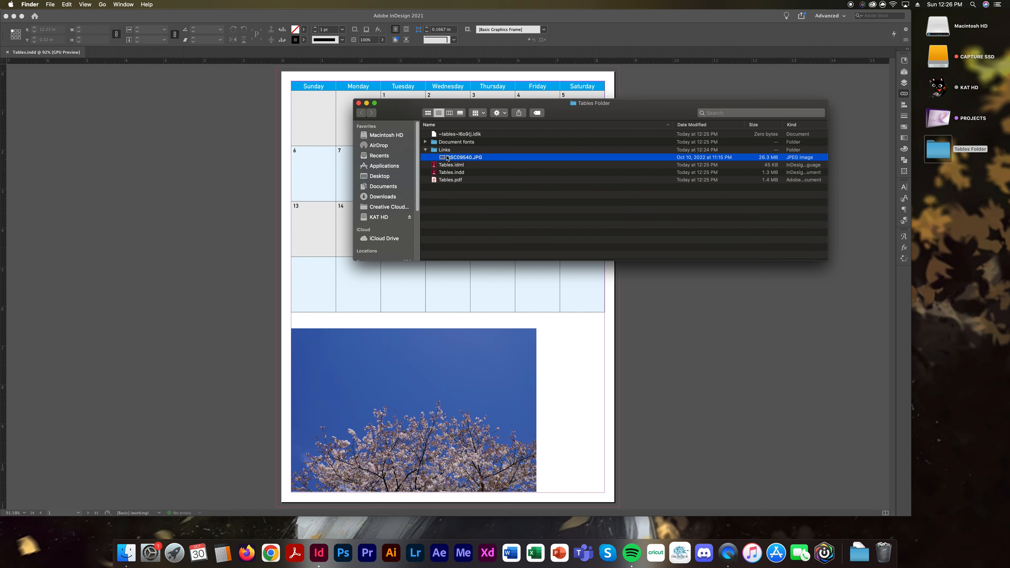
pyautogui.click(425, 136)
pyautogui.click(425, 142)
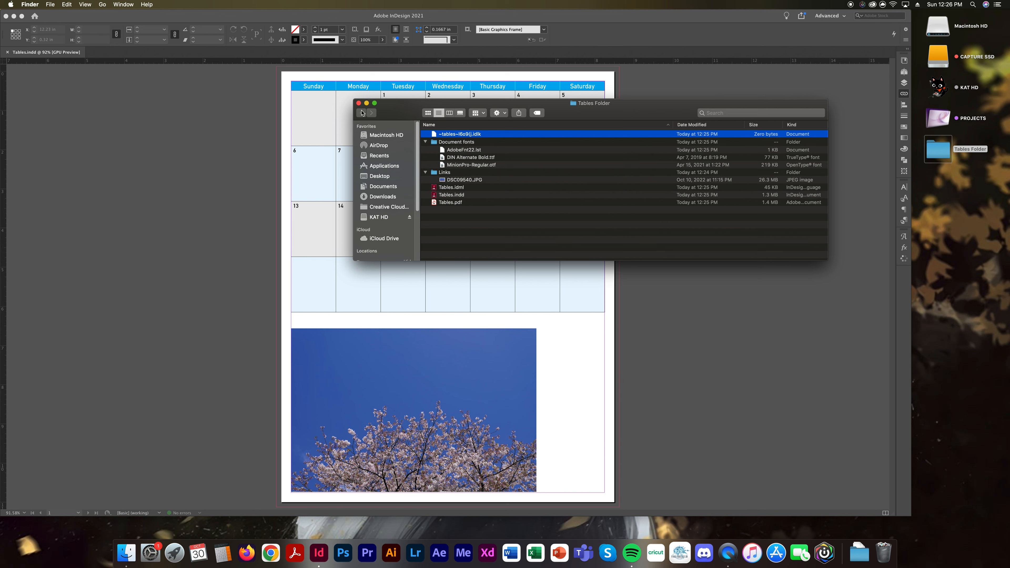
pyautogui.click(359, 103)
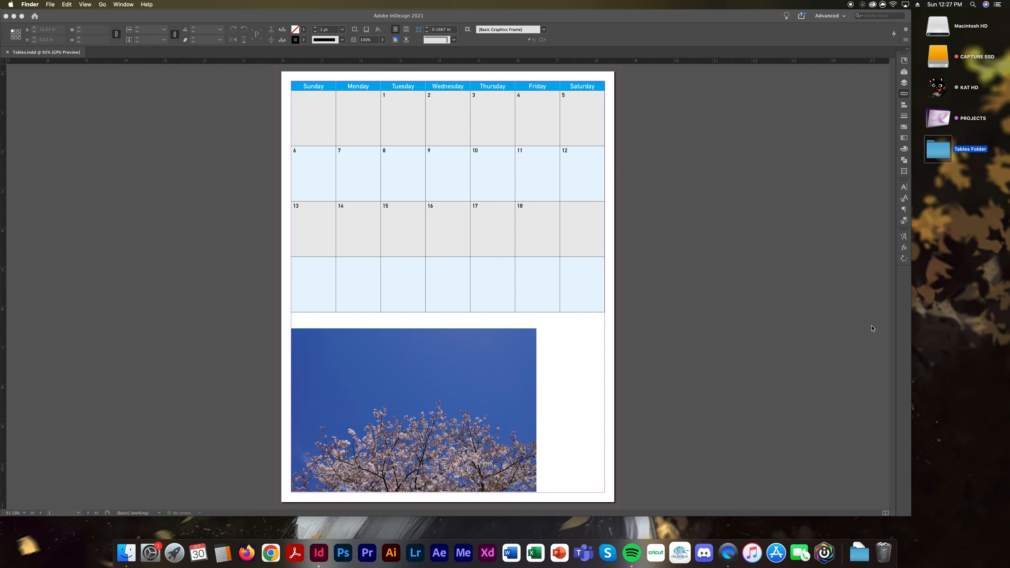
# - Add a copy of the cherry blossom photo and position it on the pasteboard beside the page
pyautogui.click(502, 340)
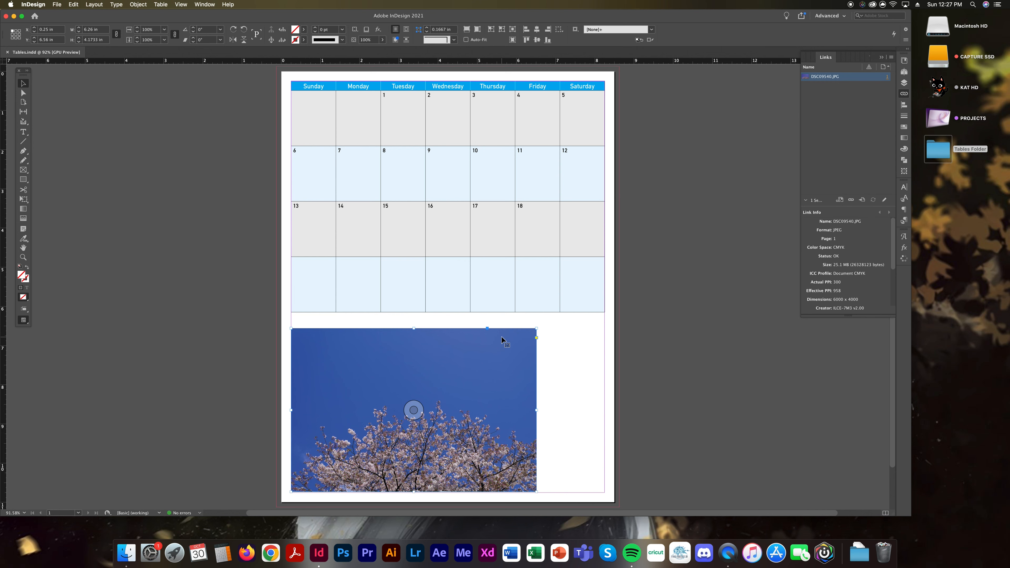
pyautogui.press('super+v')
pyautogui.moveTo(517, 330); pyautogui.dragTo(196, 252)
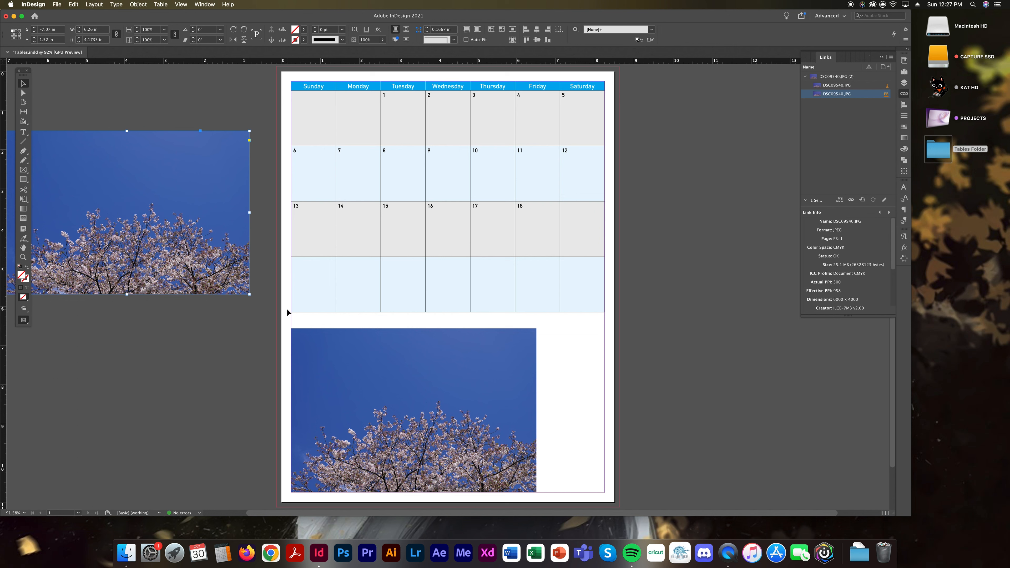
pyautogui.moveTo(212, 182); pyautogui.dragTo(225, 171)
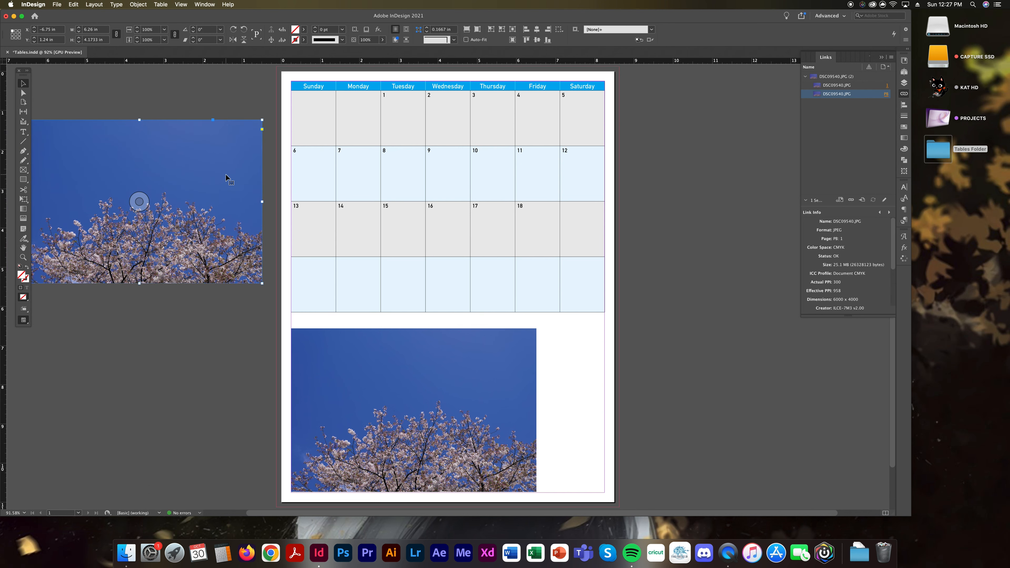
# - Try the photo copy on the page and back on the pasteboard to compare its link's page listing, and delete the copy
pyautogui.moveTo(226, 174); pyautogui.dragTo(583, 385)
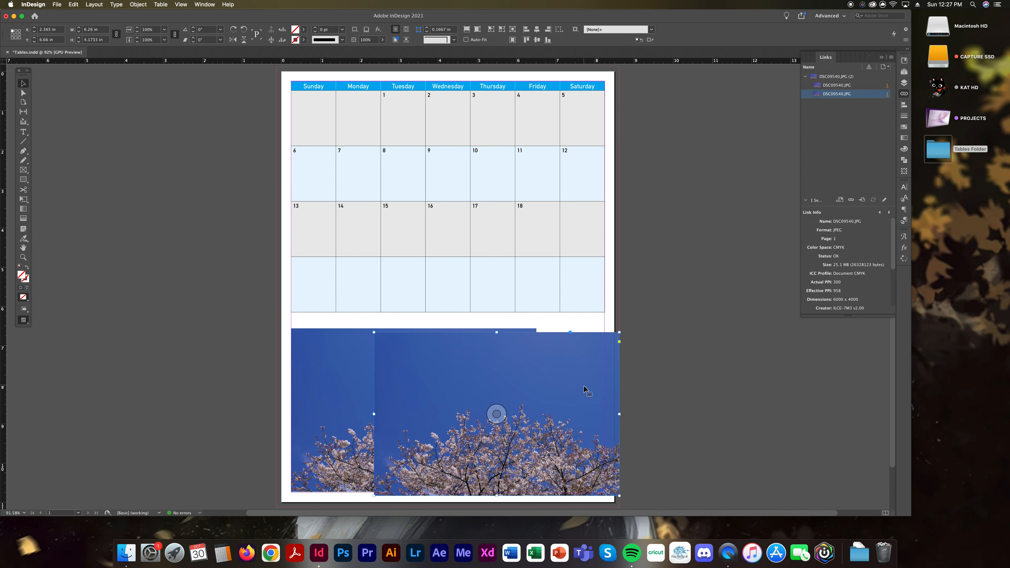
pyautogui.moveTo(583, 385); pyautogui.dragTo(221, 203)
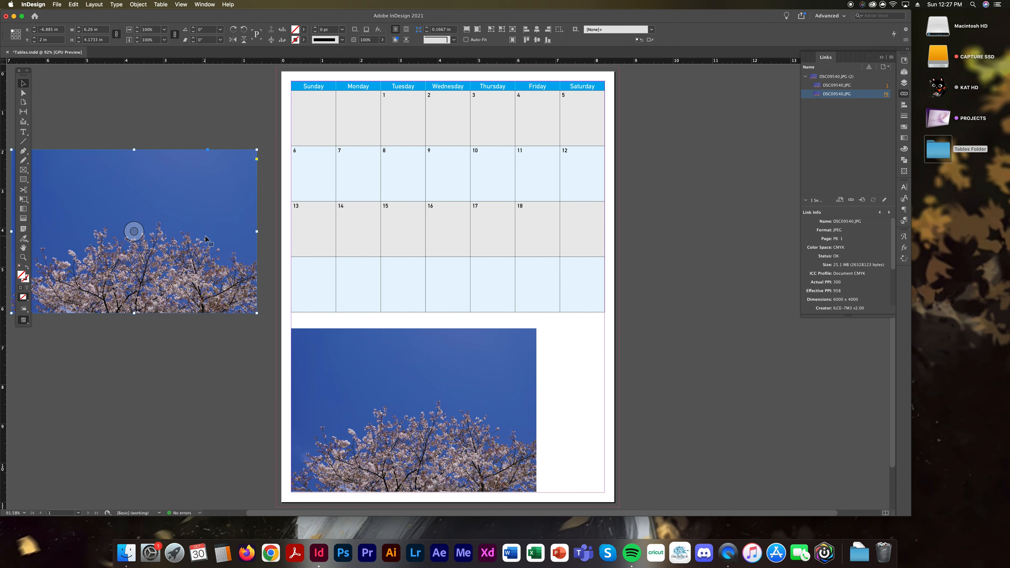
pyautogui.moveTo(206, 237); pyautogui.dragTo(162, 217)
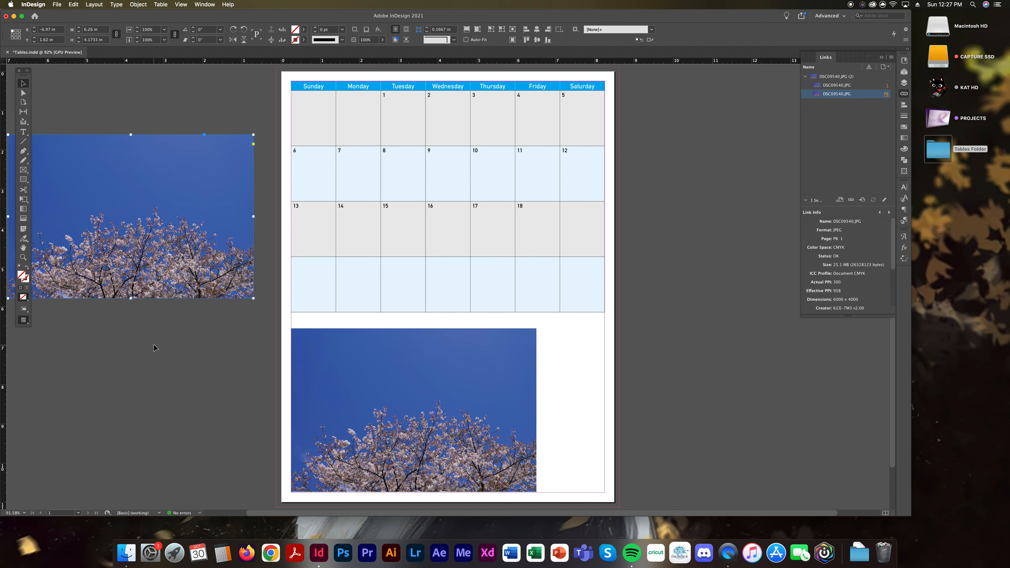
pyautogui.moveTo(98, 265); pyautogui.dragTo(444, 265)
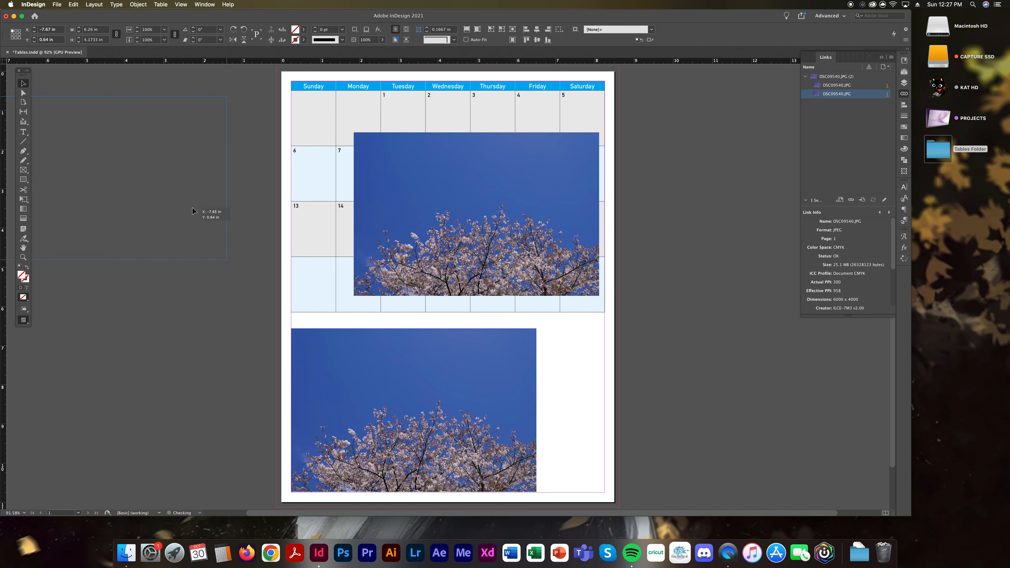
pyautogui.press('super+z')
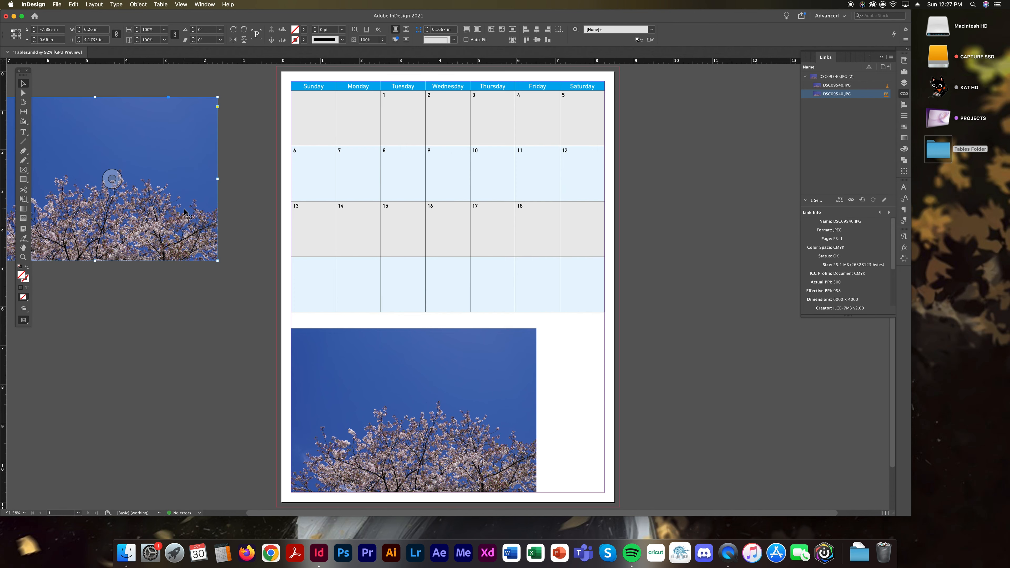
pyautogui.press('Delete')
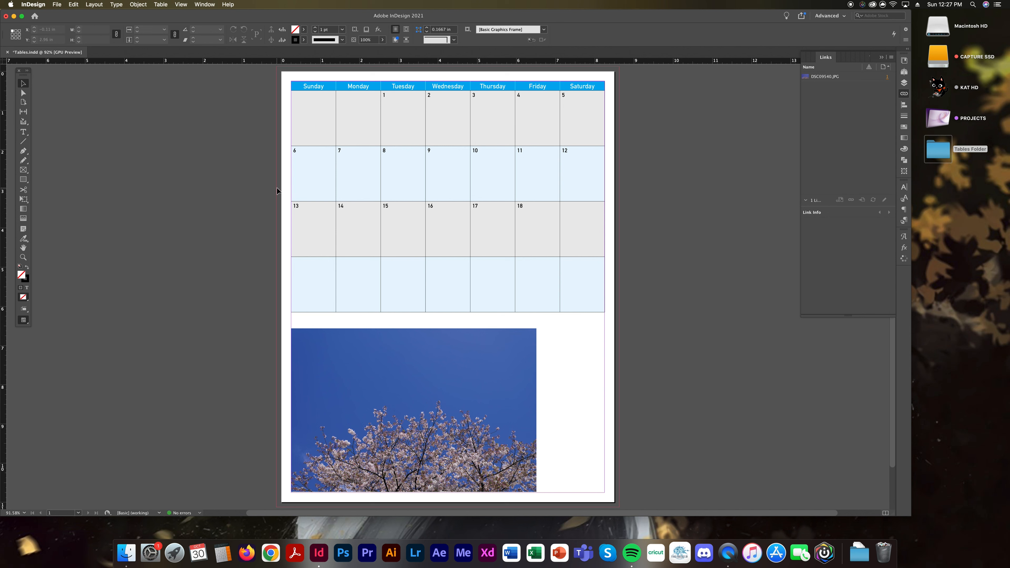
# - Close the Tables document without saving the changes
pyautogui.click(7, 52)
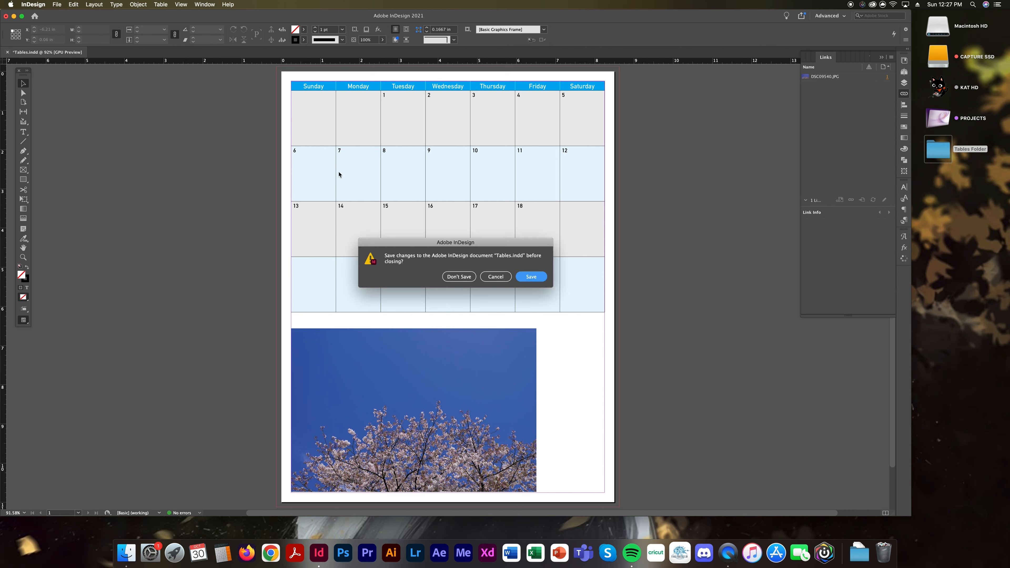
pyautogui.click(457, 280)
pyautogui.click(952, 232)
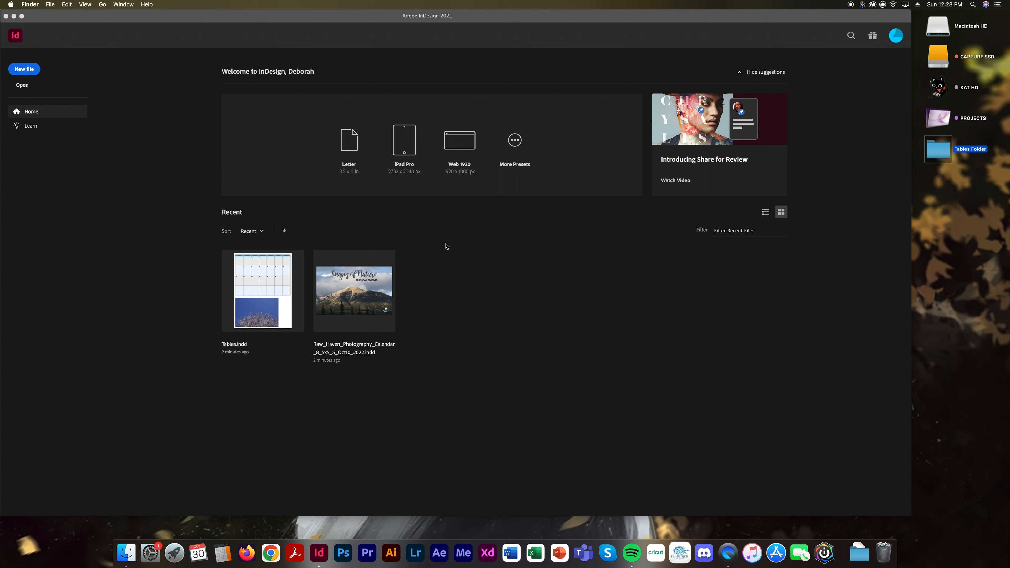
# - Open the recent Raw_Haven_Photography_Calendar_8_5x5_5_Oct10_2022.indd file, collapse its link list and display the pages in Preview mode
pyautogui.click(463, 263)
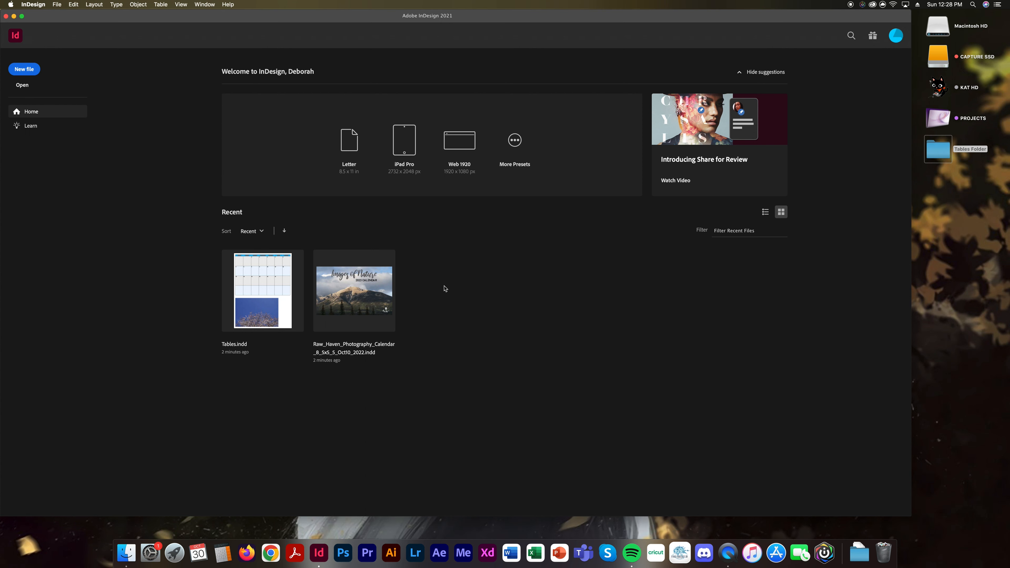
pyautogui.click(363, 286)
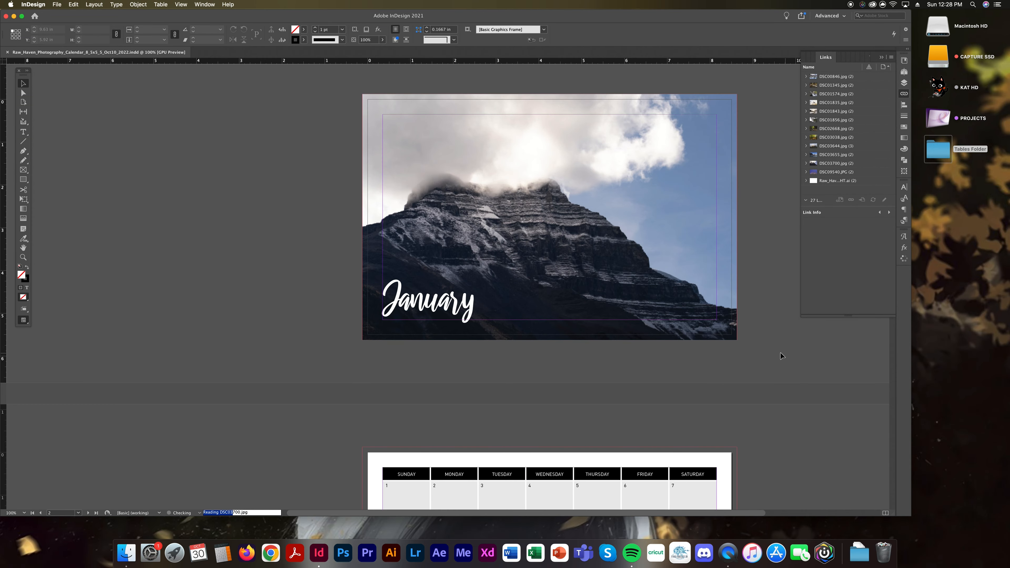
pyautogui.click(881, 58)
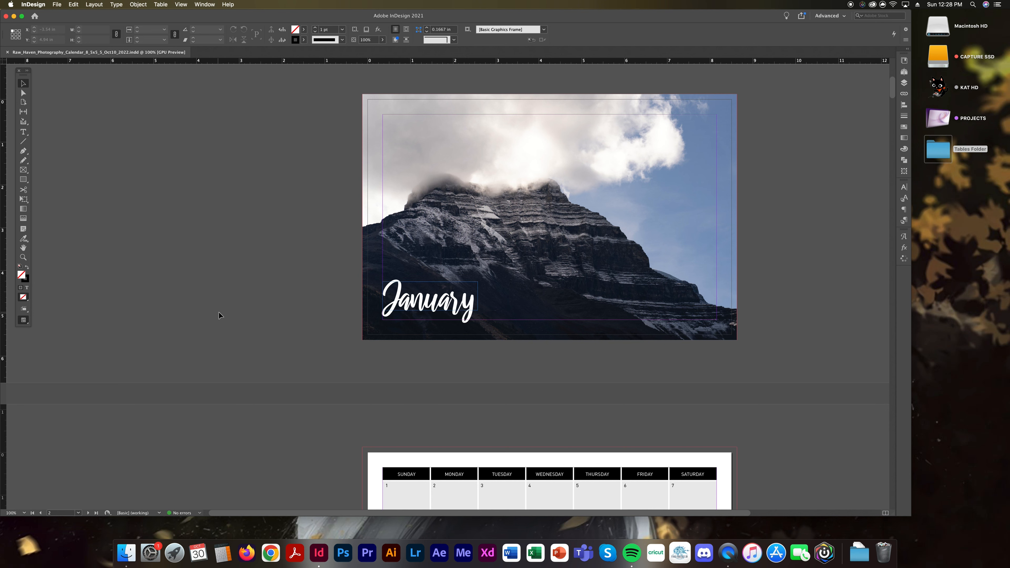
pyautogui.click(24, 323)
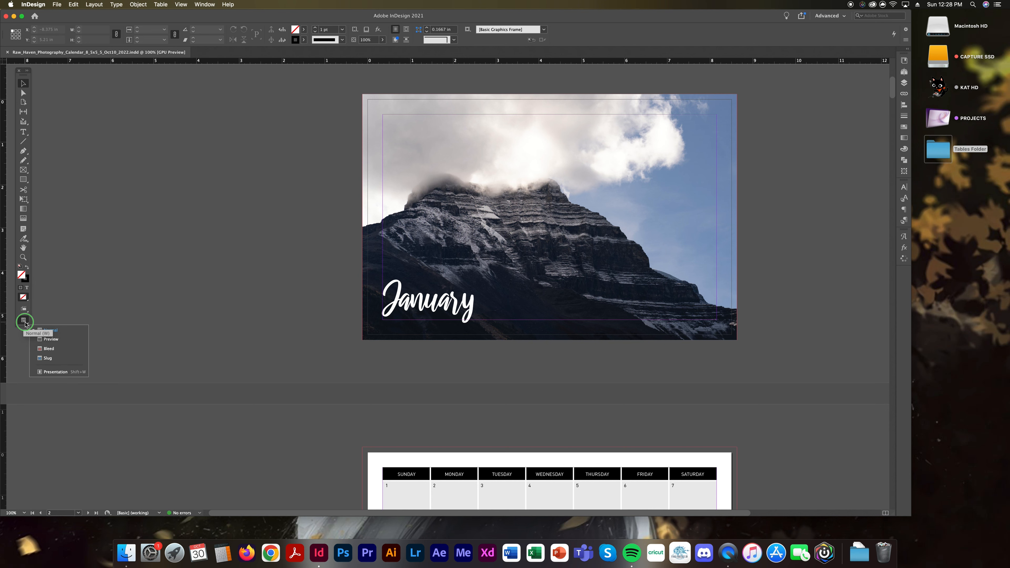
pyautogui.click(54, 341)
# - Look through the finished calendar's monthly photo and table pages from the cover to April
pyautogui.scroll(10, 748, 343)
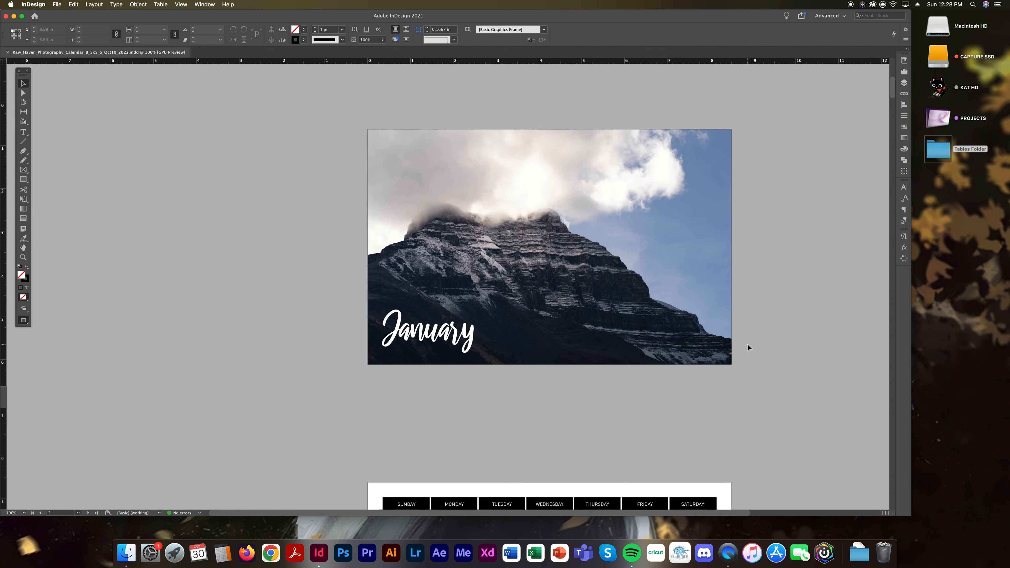
pyautogui.scroll(-2, 756, 336)
pyautogui.scroll(-15, 767, 338)
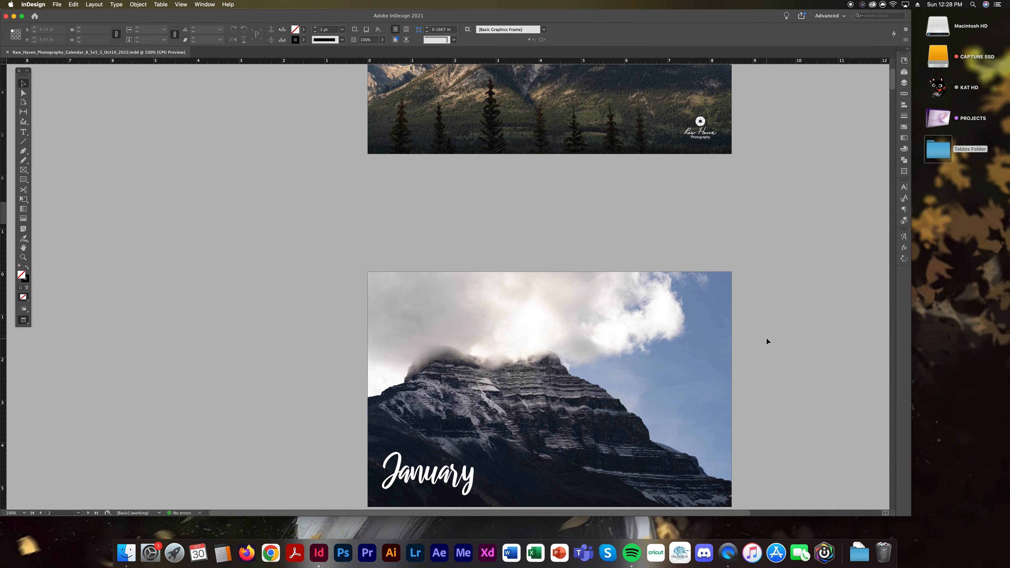
pyautogui.scroll(-12, 767, 338)
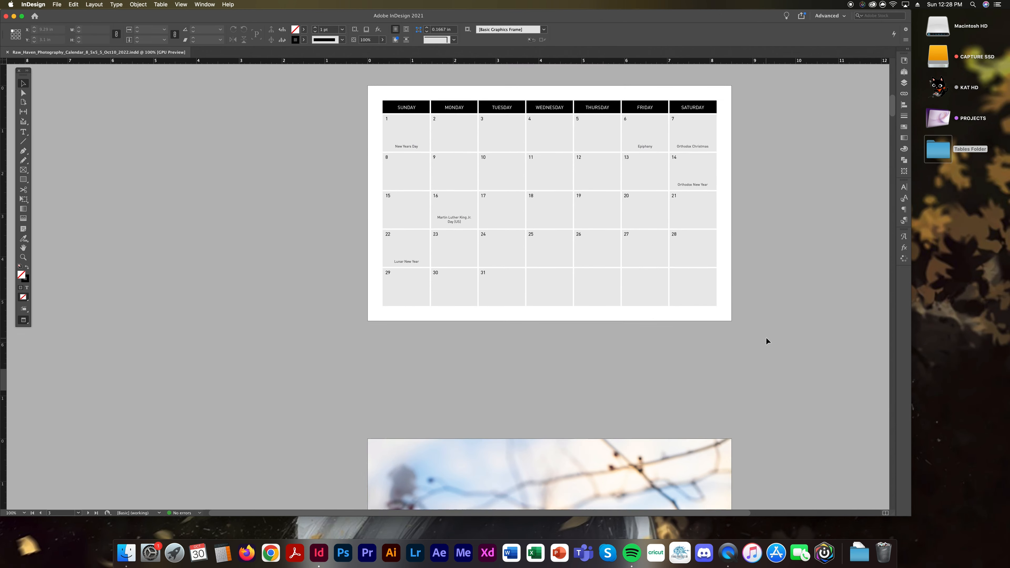
pyautogui.scroll(-10, 767, 339)
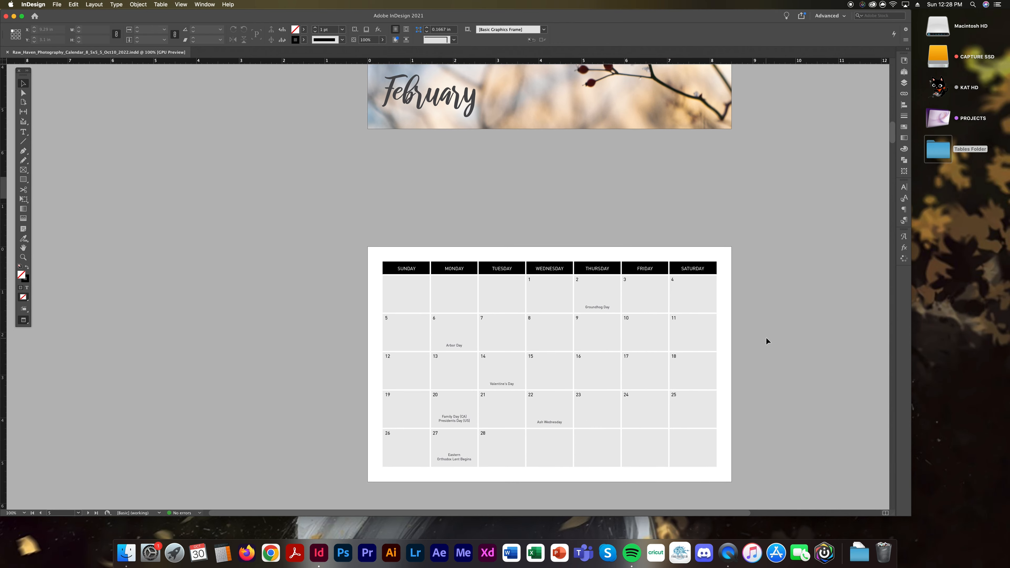
pyautogui.scroll(-10, 766, 341)
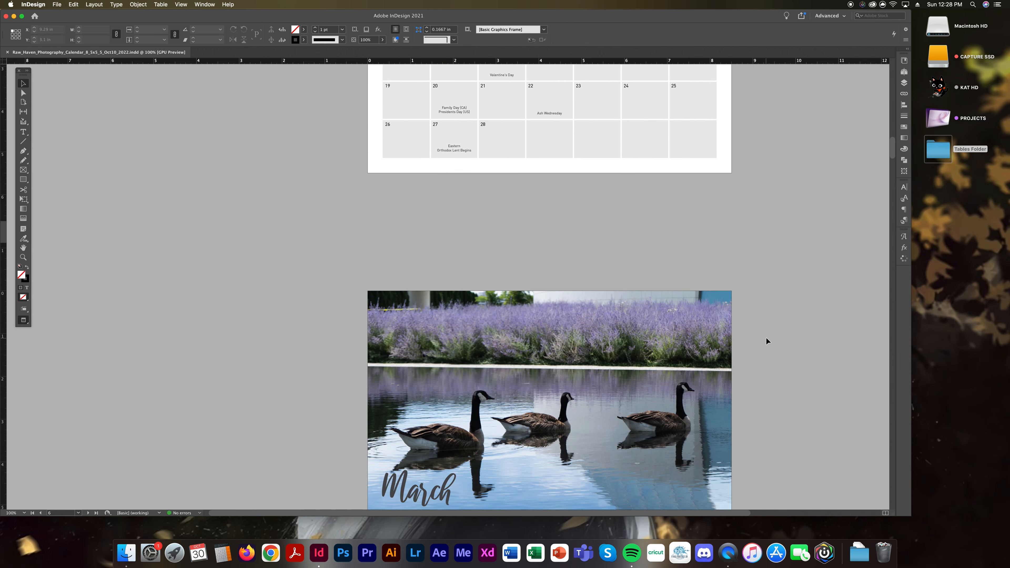
pyautogui.scroll(-12, 766, 341)
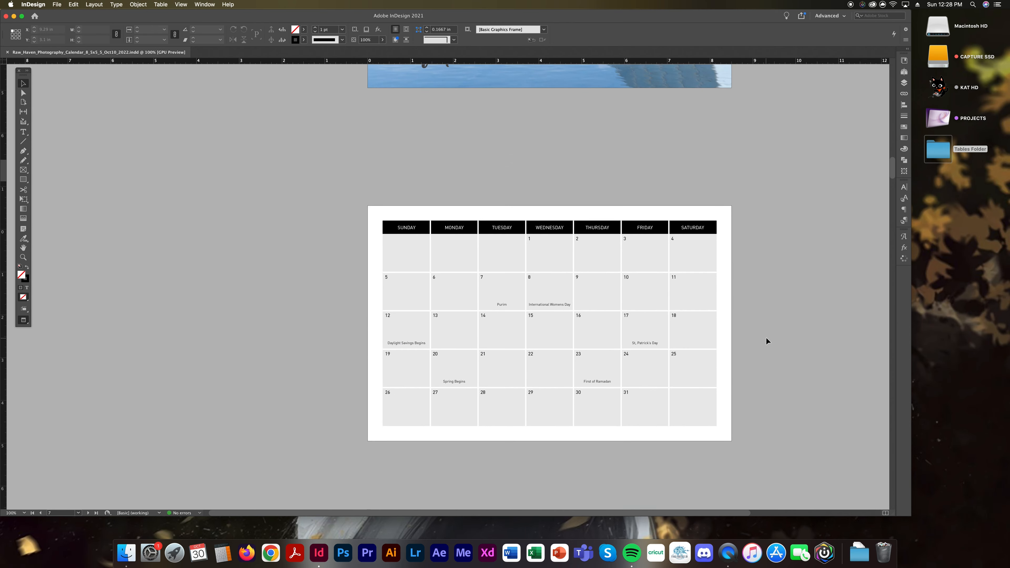
pyautogui.scroll(-6, 767, 339)
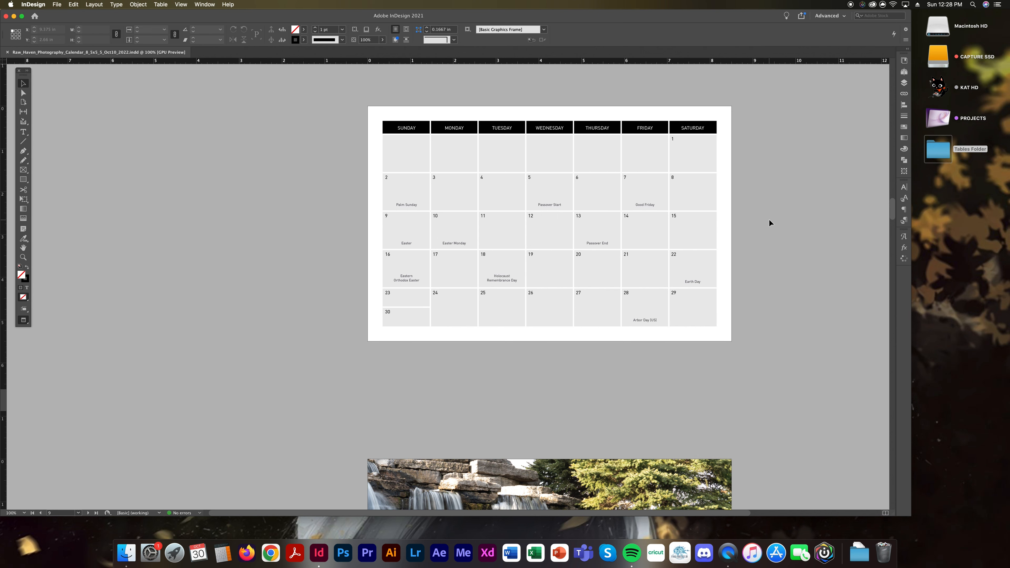
# - Look through the remaining photo and table pages of the finished calendar, from the April table to the December photo
pyautogui.scroll(-10, 792, 246)
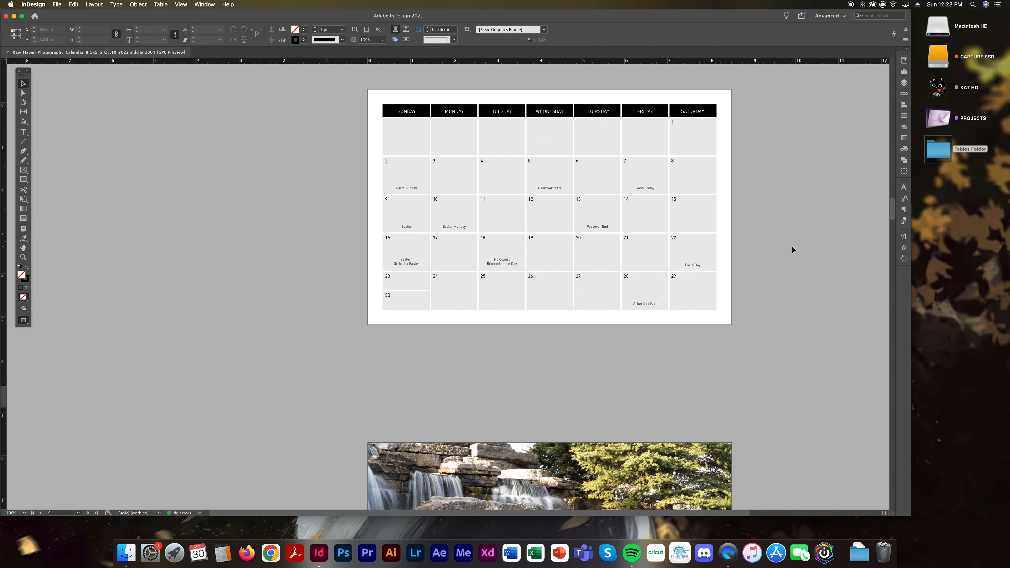
pyautogui.scroll(-20, 792, 246)
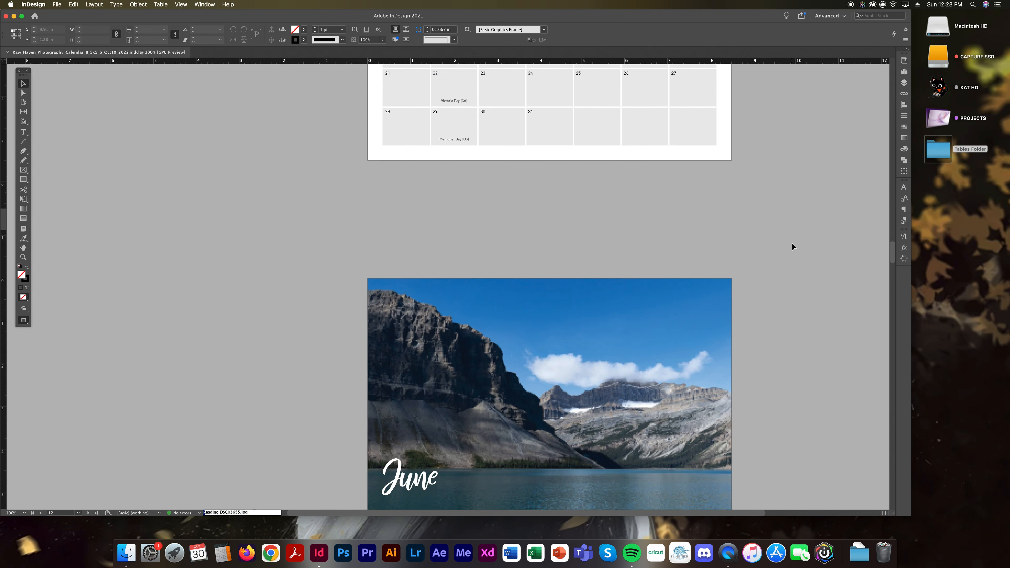
pyautogui.scroll(-20, 792, 246)
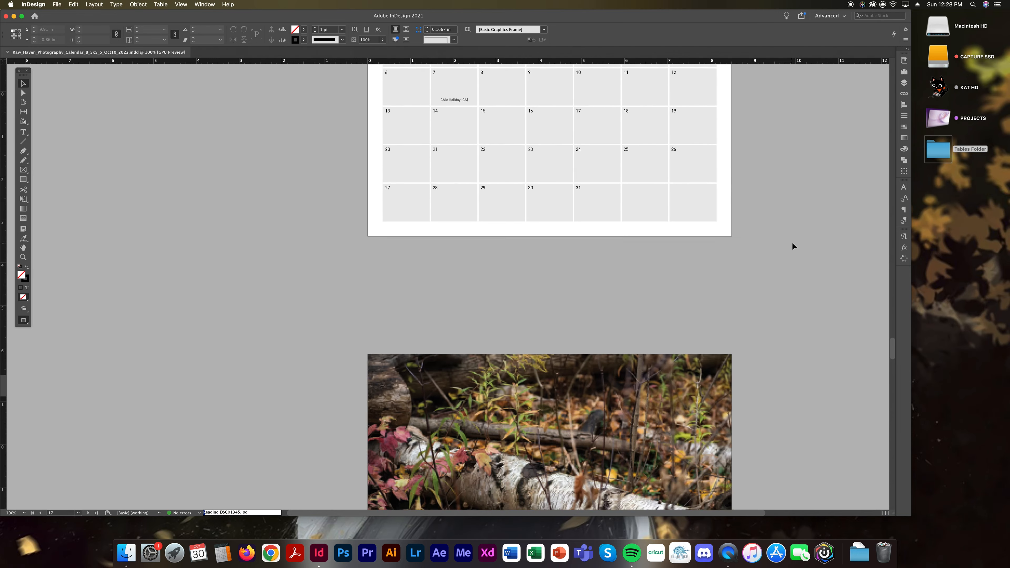
pyautogui.scroll(-12, 793, 244)
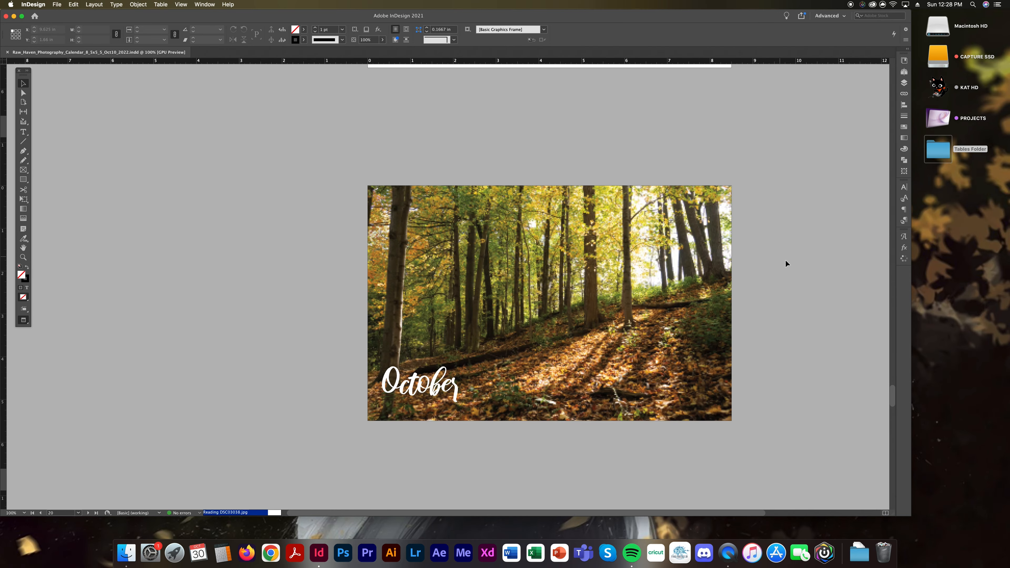
pyautogui.scroll(-10, 795, 269)
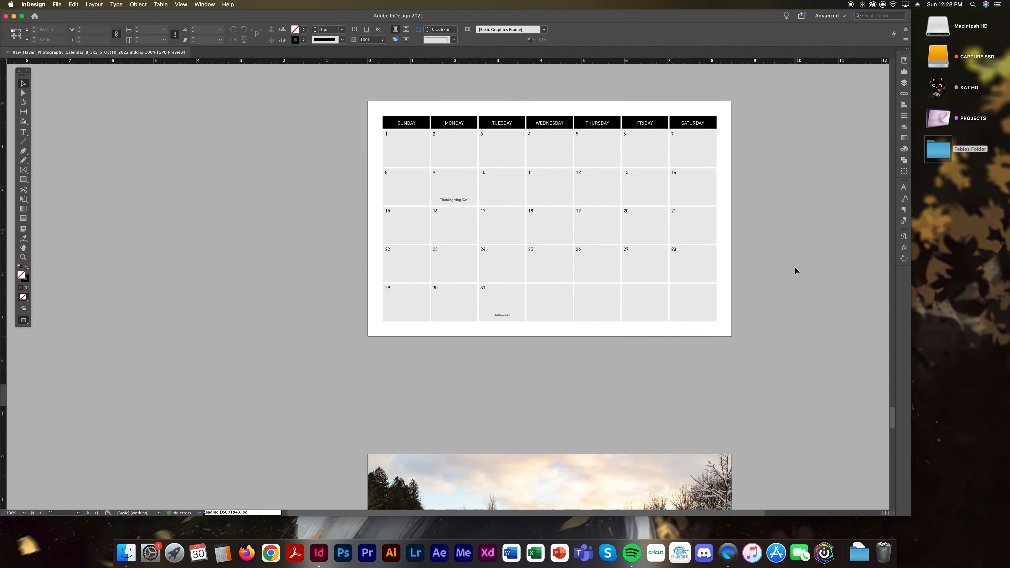
pyautogui.scroll(-8, 794, 266)
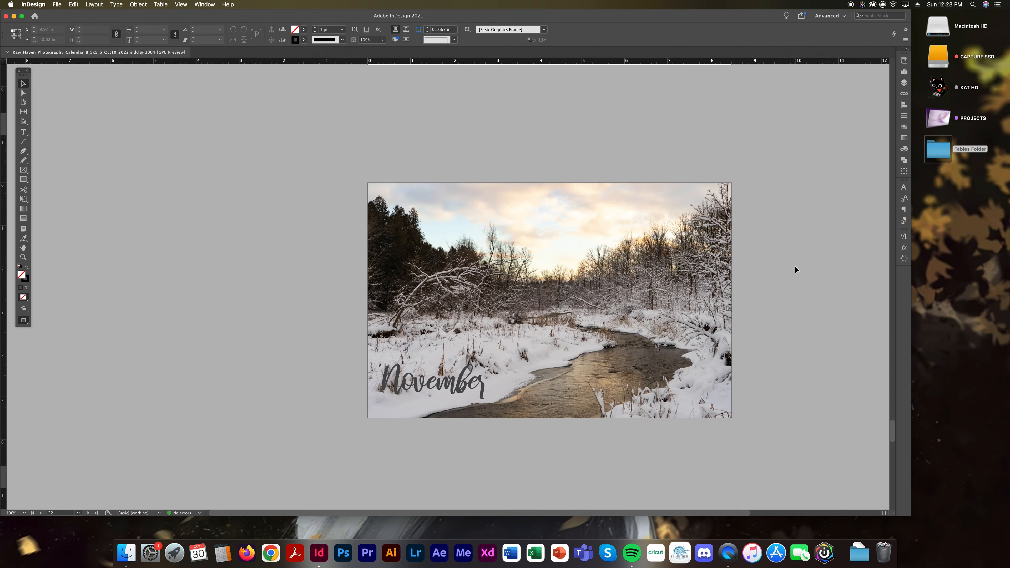
pyautogui.scroll(-8, 795, 266)
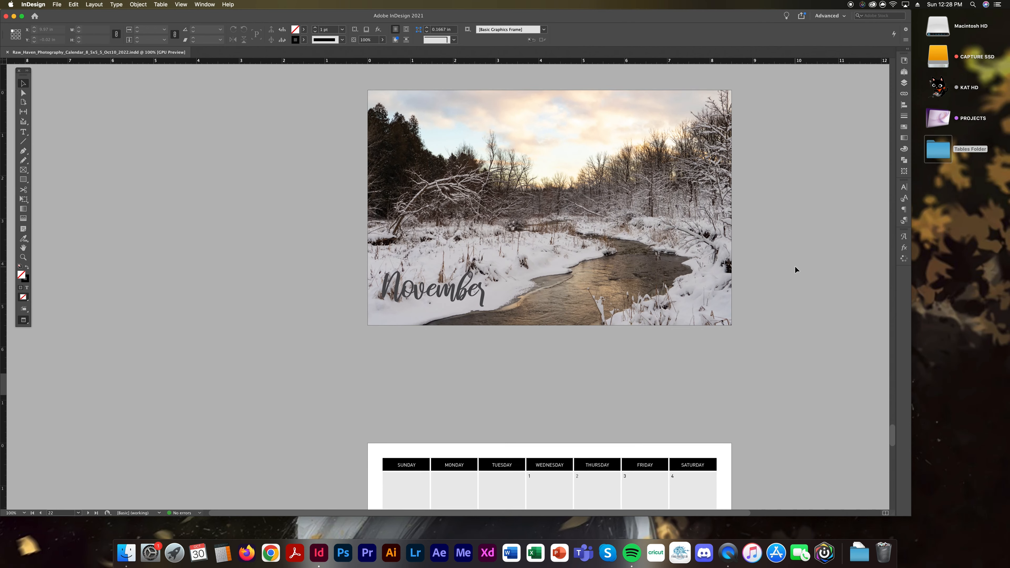
pyautogui.scroll(-6, 794, 266)
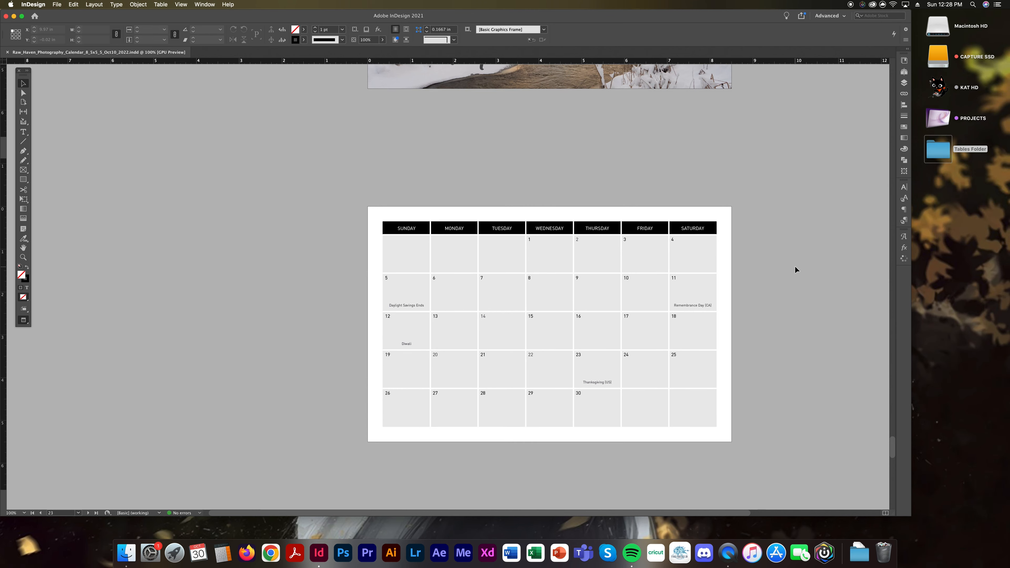
pyautogui.scroll(-5, 795, 265)
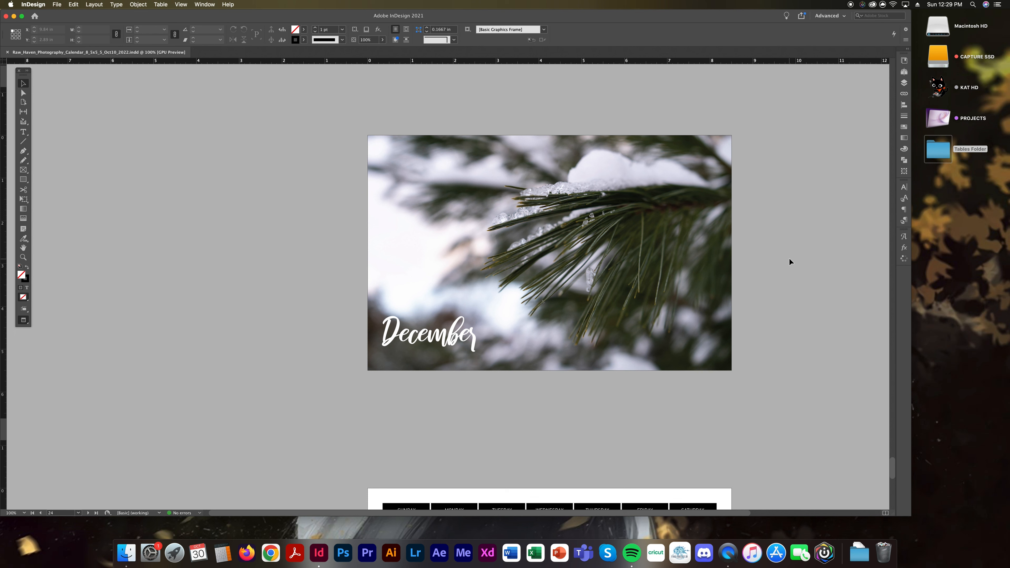
pyautogui.scroll(-1, 209, 414)
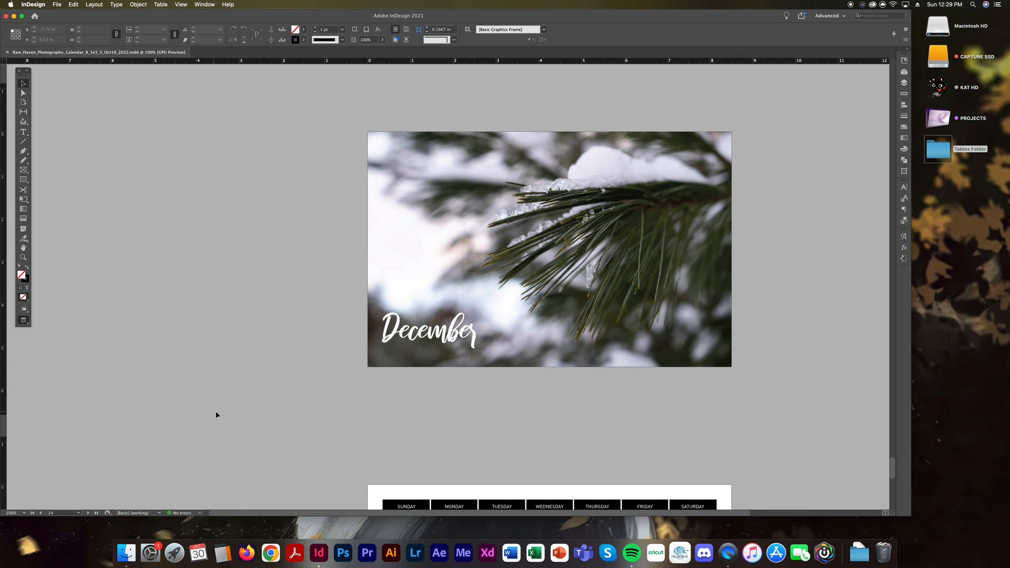
pyautogui.scroll(-2, 218, 412)
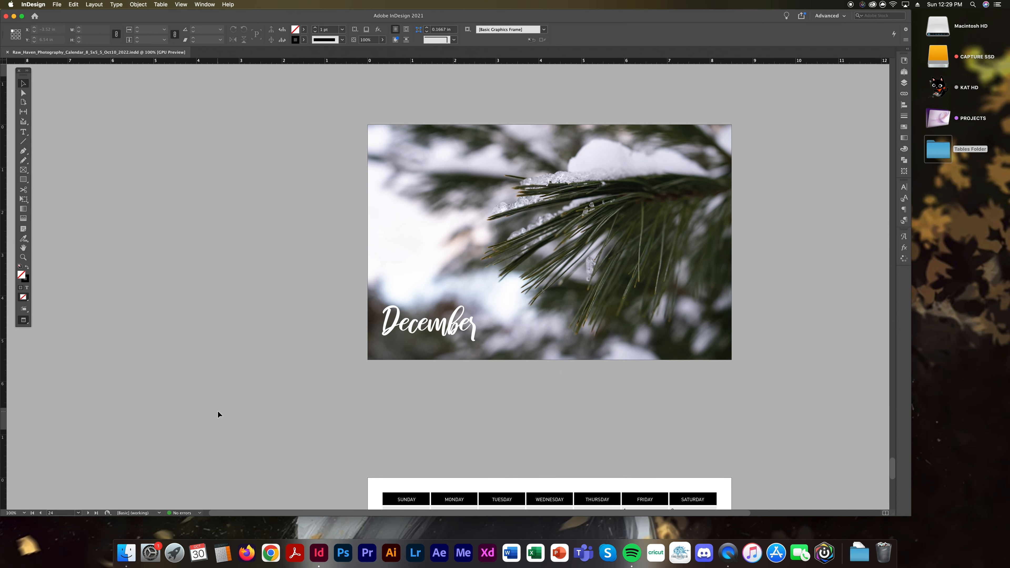